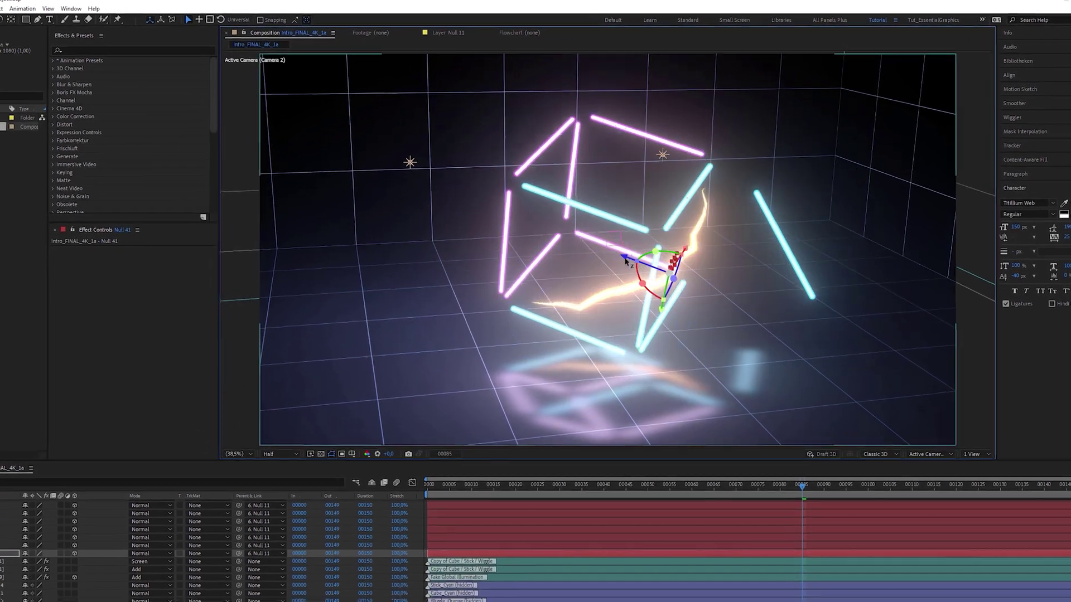
Step: Bend the orange beam upward by moving the null along its Z and Y axes
{"action": "left_click_drag", "start_coordinate": [625, 260], "coordinate": [674, 278]}
{"action": "left_click_drag", "start_coordinate": [710, 326], "coordinate": [716, 287]}
{"action": "left_click", "coordinate": [721, 307]}
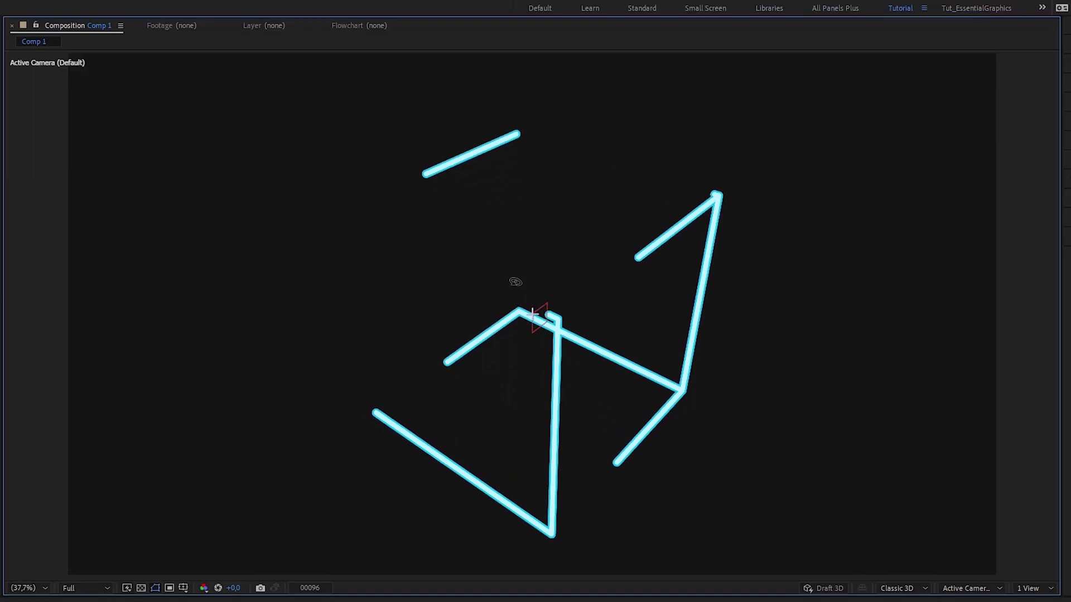
Step: Extend the cyan strokes to 63% Trim Paths End and rotate the cube to about -57 degrees
{"action": "left_click_drag", "start_coordinate": [516, 281], "coordinate": [560, 290]}
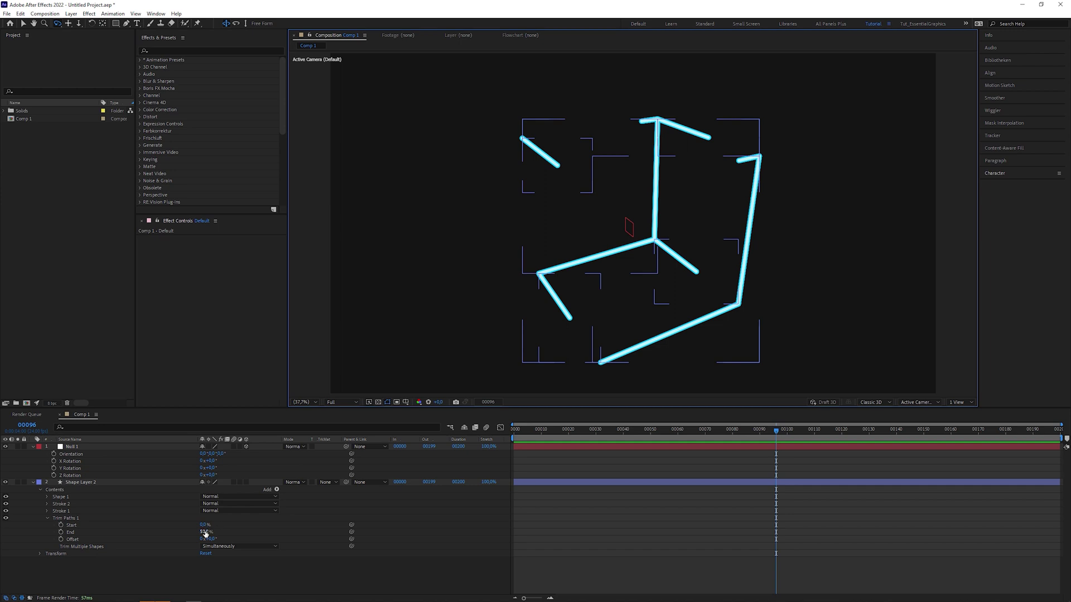
{"action": "left_click_drag", "start_coordinate": [207, 532], "coordinate": [243, 539]}
{"action": "left_click_drag", "start_coordinate": [211, 468], "coordinate": [236, 468]}
{"action": "left_click_drag", "start_coordinate": [211, 461], "coordinate": [186, 461]}
{"action": "key", "text": "v"}
{"action": "left_click_drag", "start_coordinate": [674, 230], "coordinate": [729, 227]}
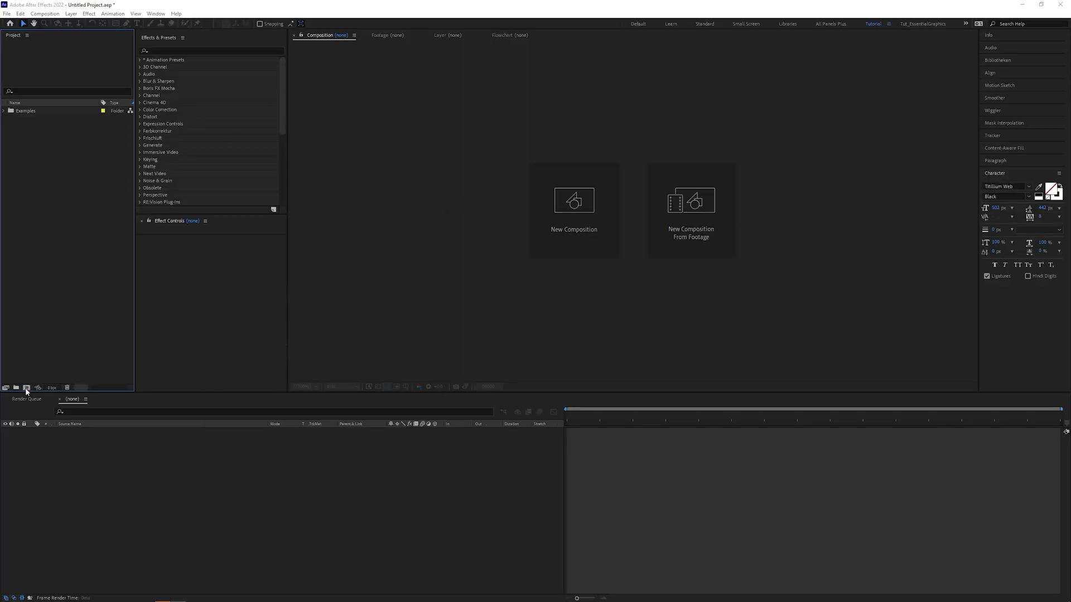
Step: Create the CUBE composition and add a full-frame rectangle shape layer with its fill removed
{"action": "left_click", "coordinate": [26, 388]}
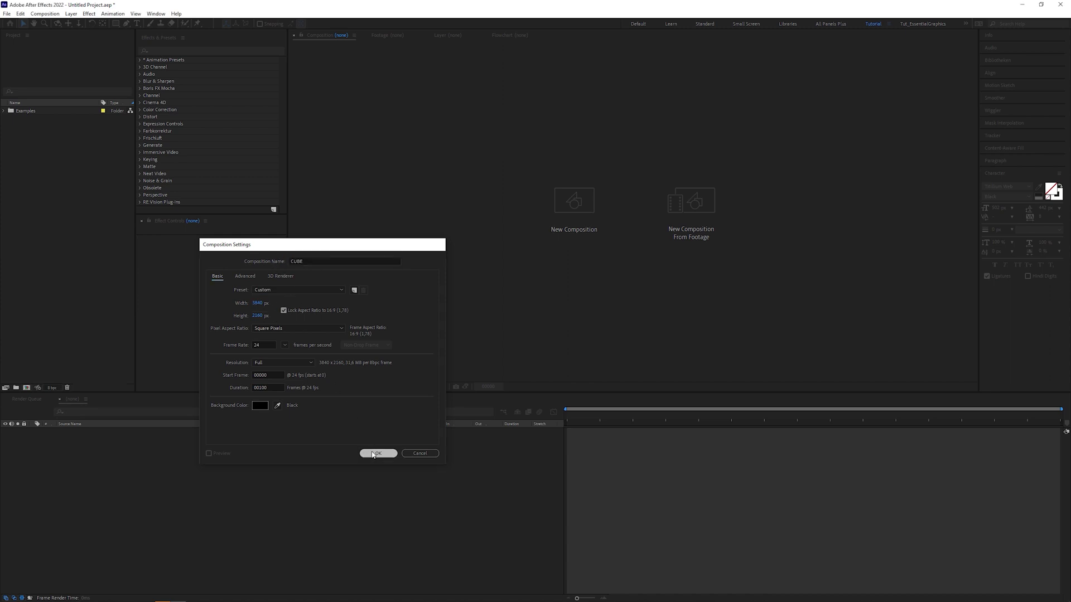
{"action": "left_click", "coordinate": [375, 453]}
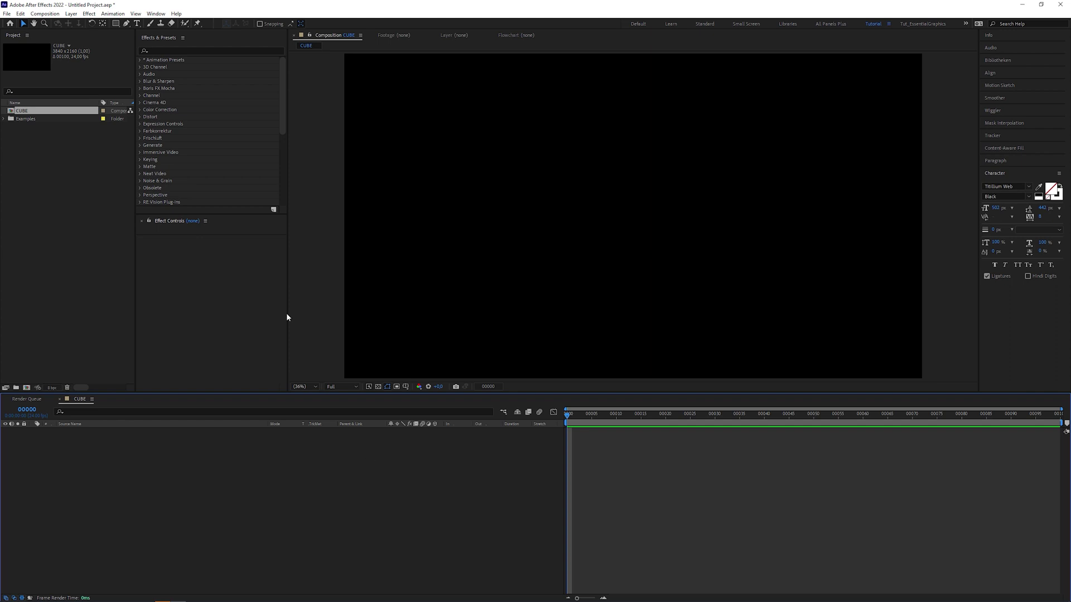
{"action": "double_click", "coordinate": [116, 24]}
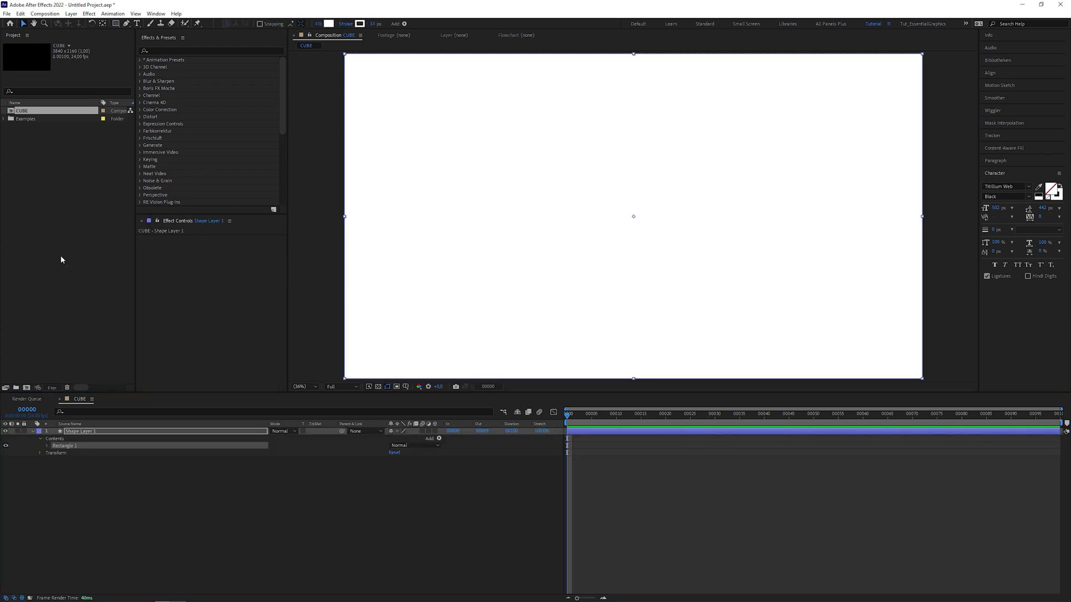
{"action": "left_click", "coordinate": [48, 447]}
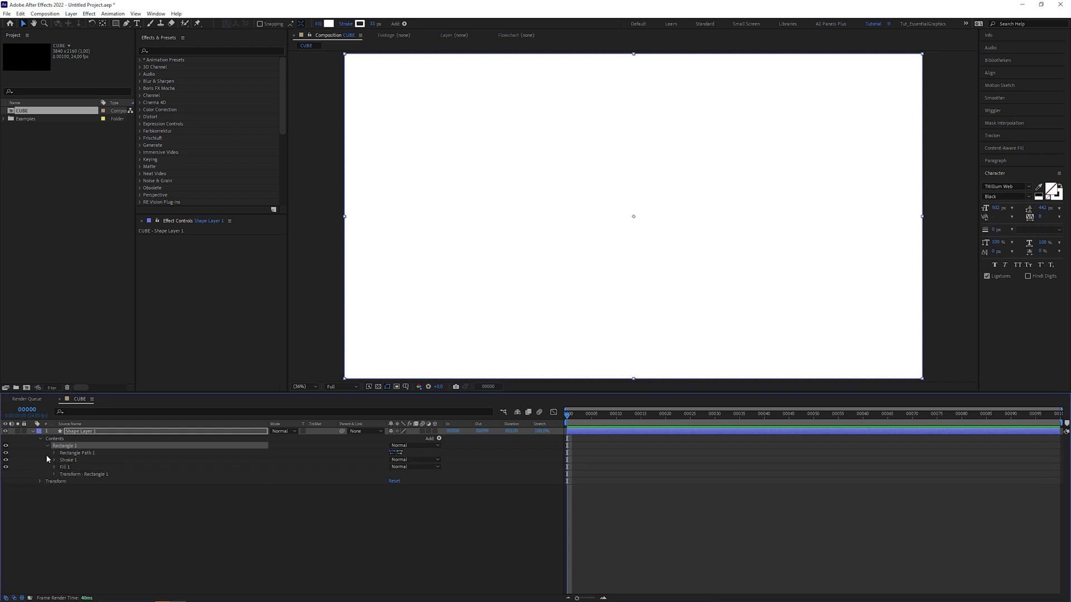
{"action": "left_click", "coordinate": [86, 468]}
{"action": "key", "text": "Delete"}
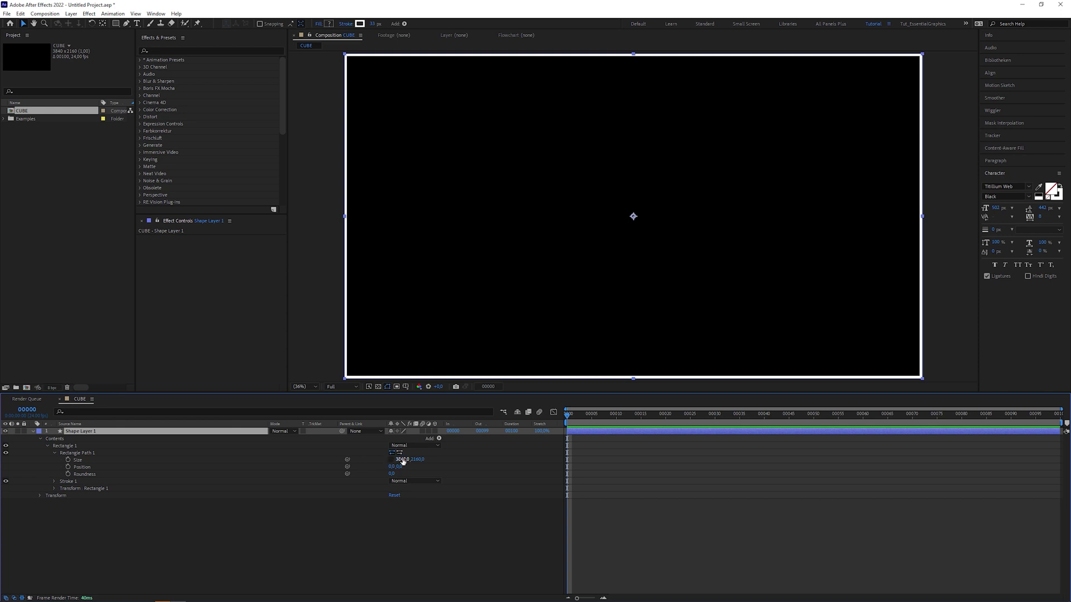
Step: Set the rectangle path size to 1000 by 1000
{"action": "type", "text": "1000"}
{"action": "key", "text": "Tab"}
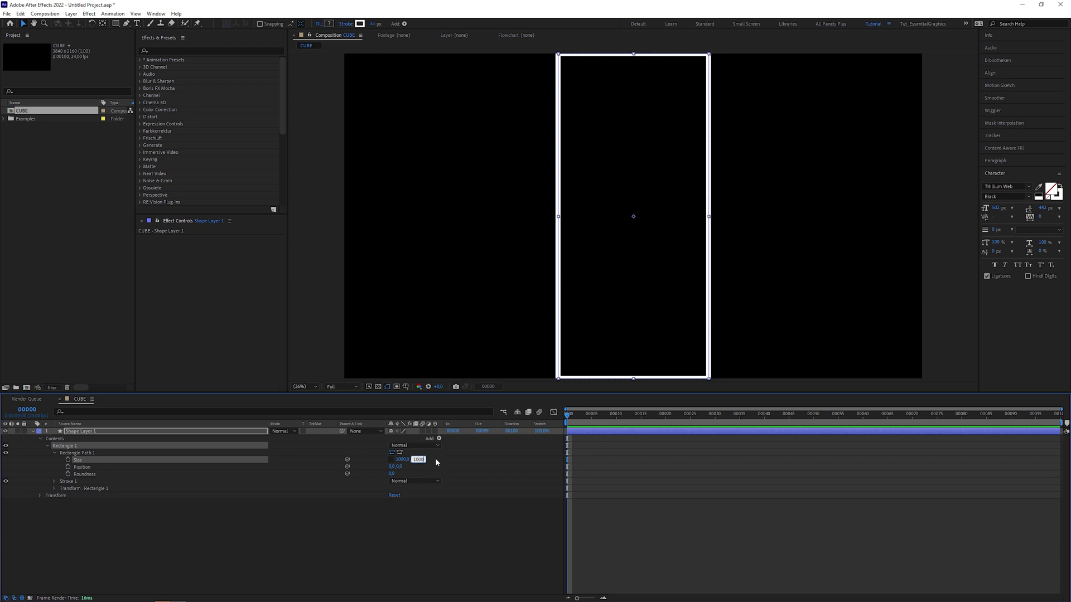
{"action": "type", "text": "1000"}
{"action": "key", "text": "Return"}
Step: Give the square's stroke a width of 40 with round caps and round joins
{"action": "left_click", "coordinate": [55, 481]}
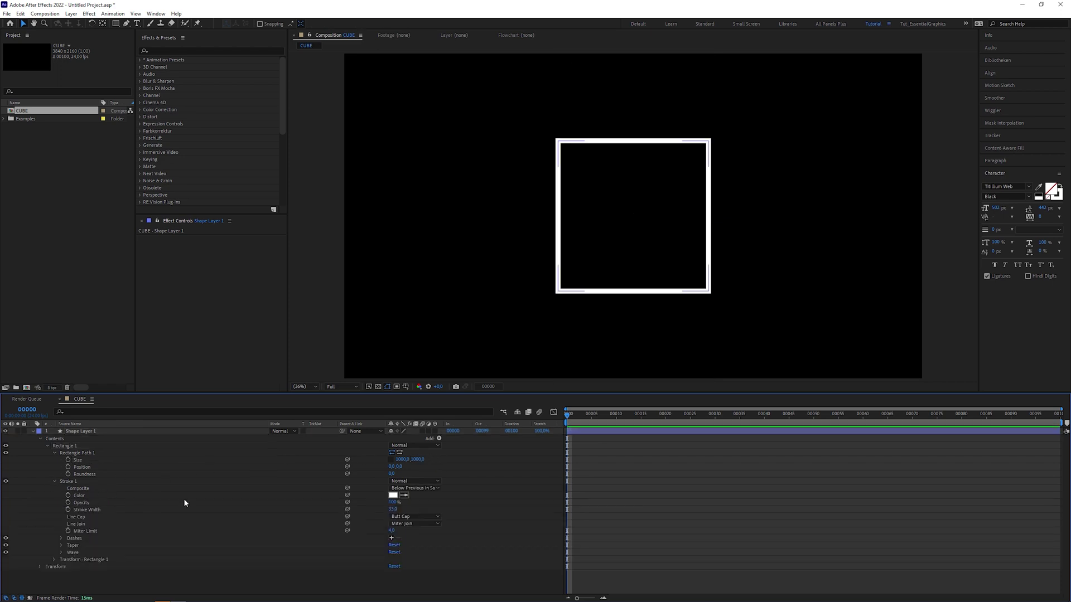
{"action": "type", "text": "40"}
{"action": "key", "text": "Return"}
{"action": "left_click", "coordinate": [412, 517]}
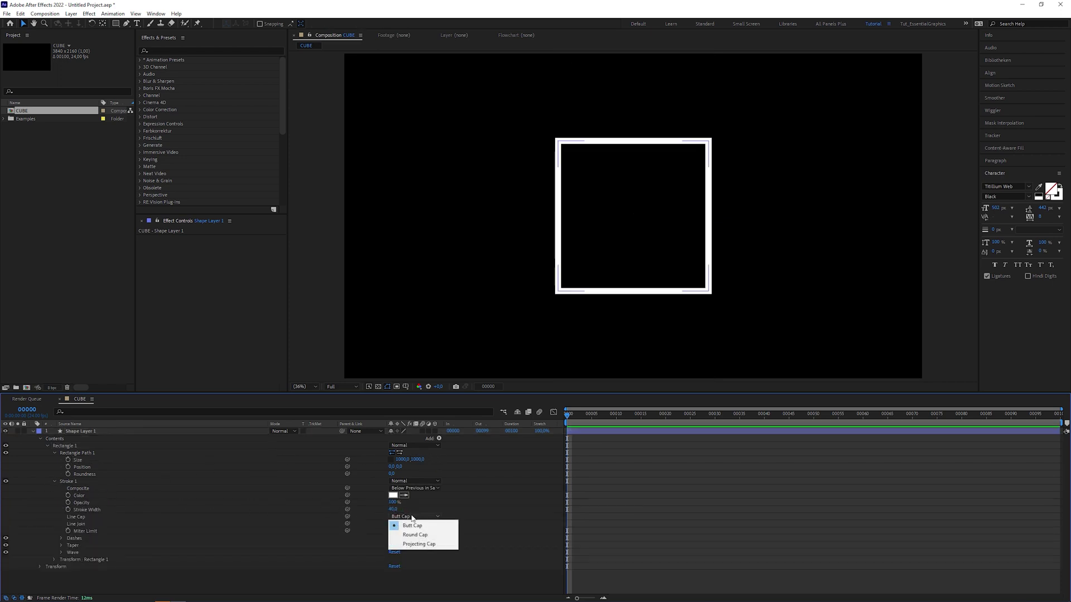
{"action": "left_click", "coordinate": [416, 536]}
{"action": "left_click", "coordinate": [412, 523]}
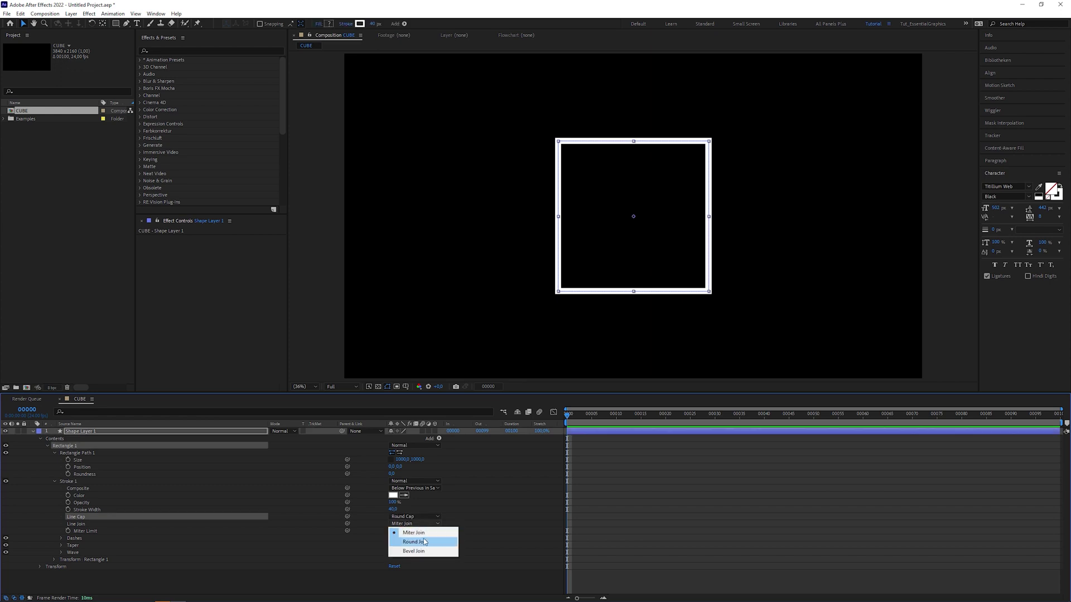
{"action": "left_click", "coordinate": [416, 543]}
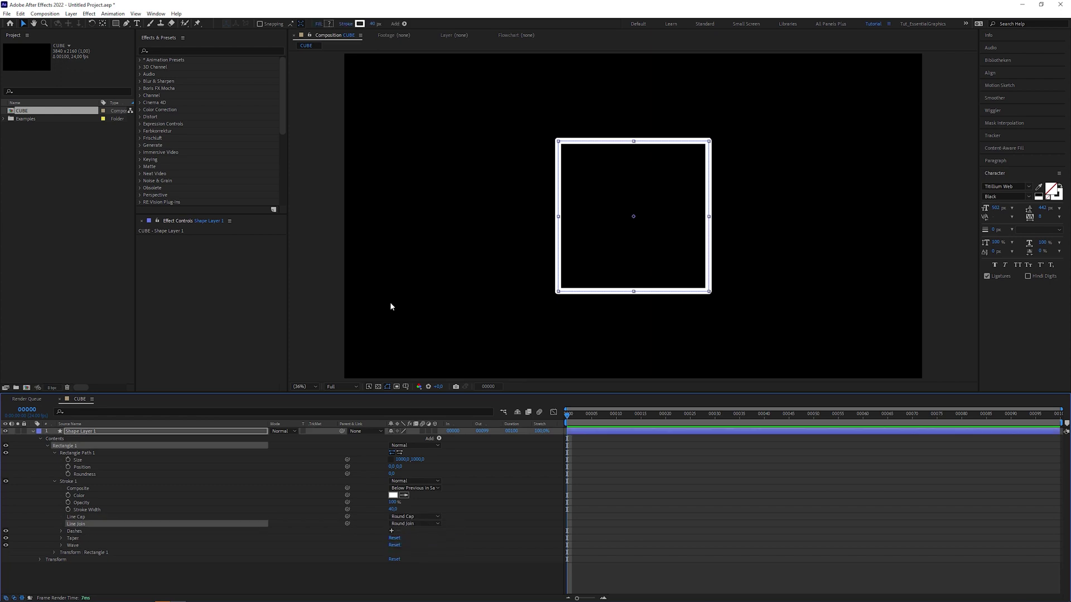
Step: Color the stroke cyan 009DD7
{"action": "left_click", "coordinate": [361, 25]}
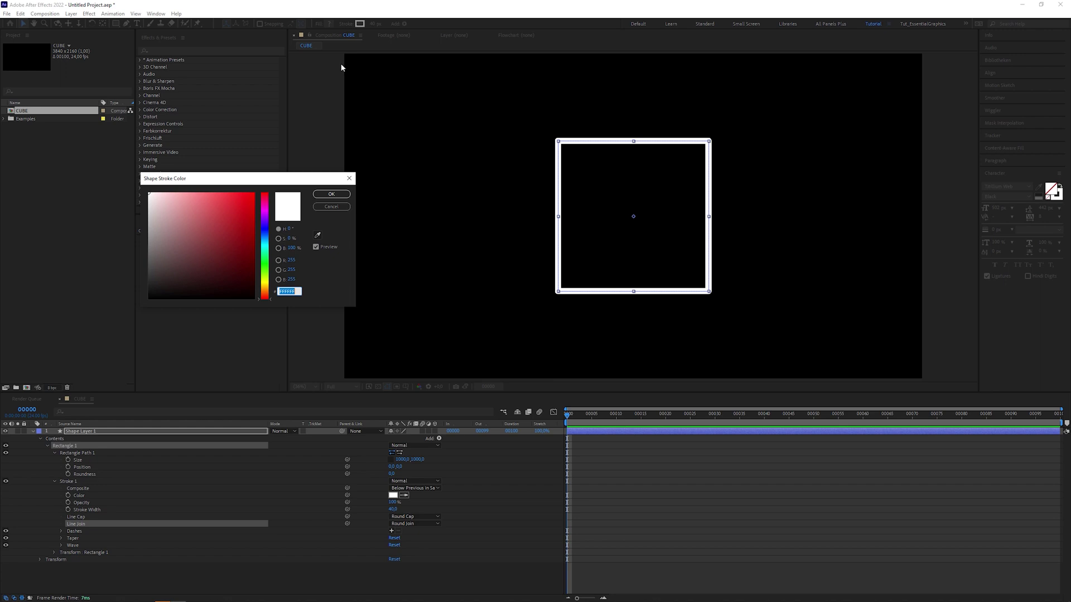
{"action": "left_click", "coordinate": [265, 241]}
{"action": "left_click", "coordinate": [254, 209]}
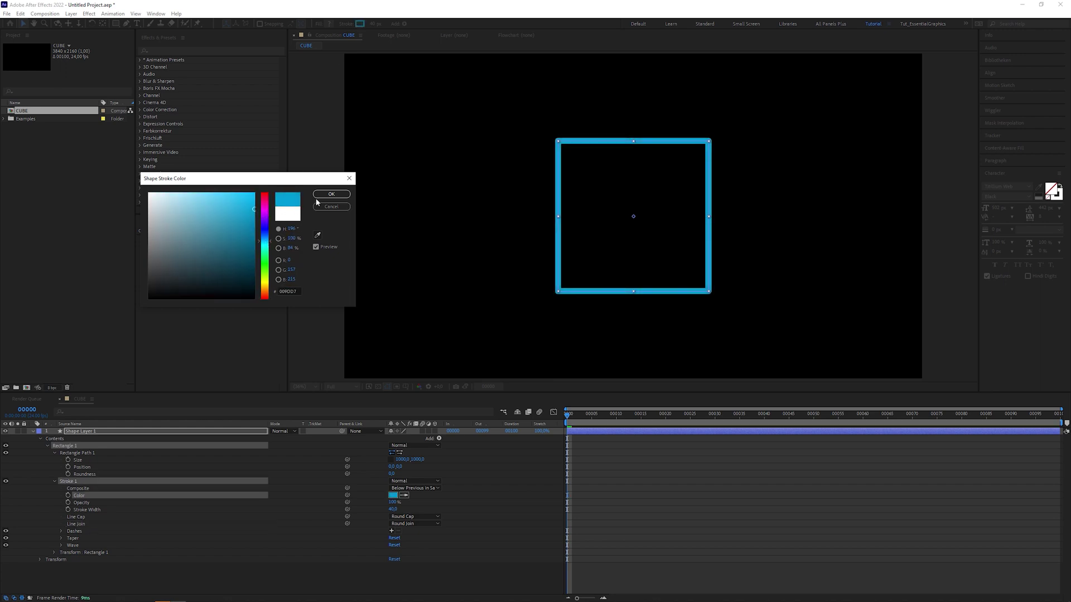
{"action": "left_click", "coordinate": [333, 196]}
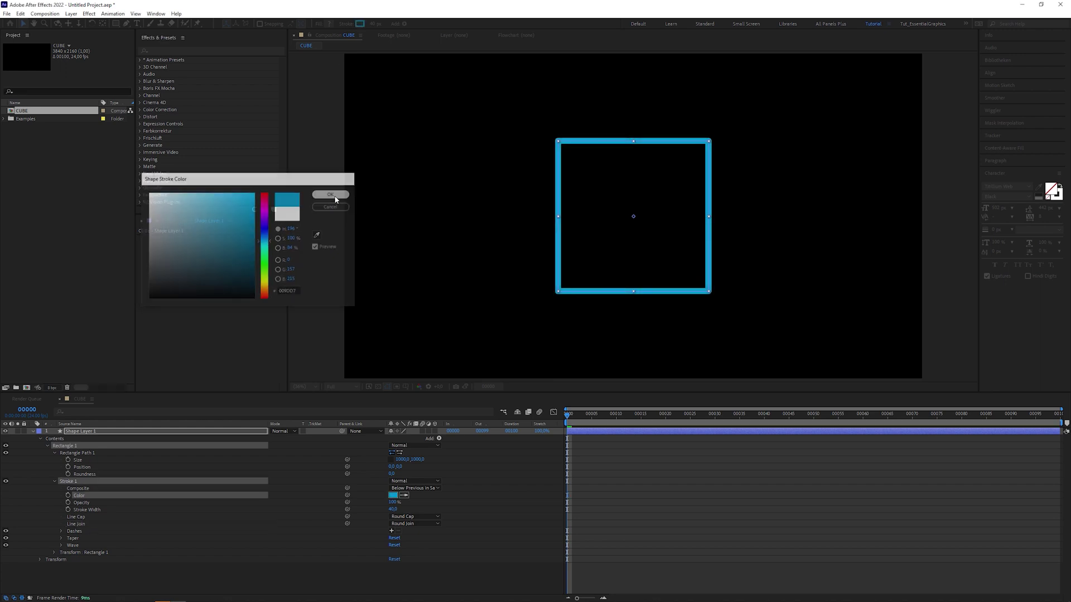
Step: Duplicate Stroke 1 and recolor the original pale blue D1F3FF
{"action": "left_click", "coordinate": [77, 481]}
{"action": "key", "text": "ctrl+d"}
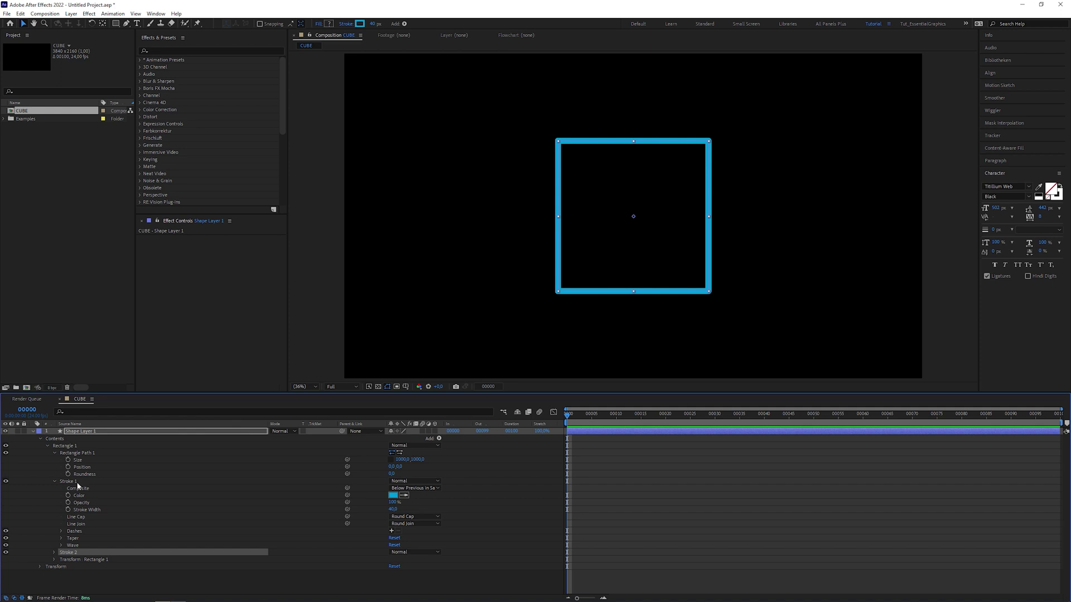
{"action": "left_click", "coordinate": [77, 483]}
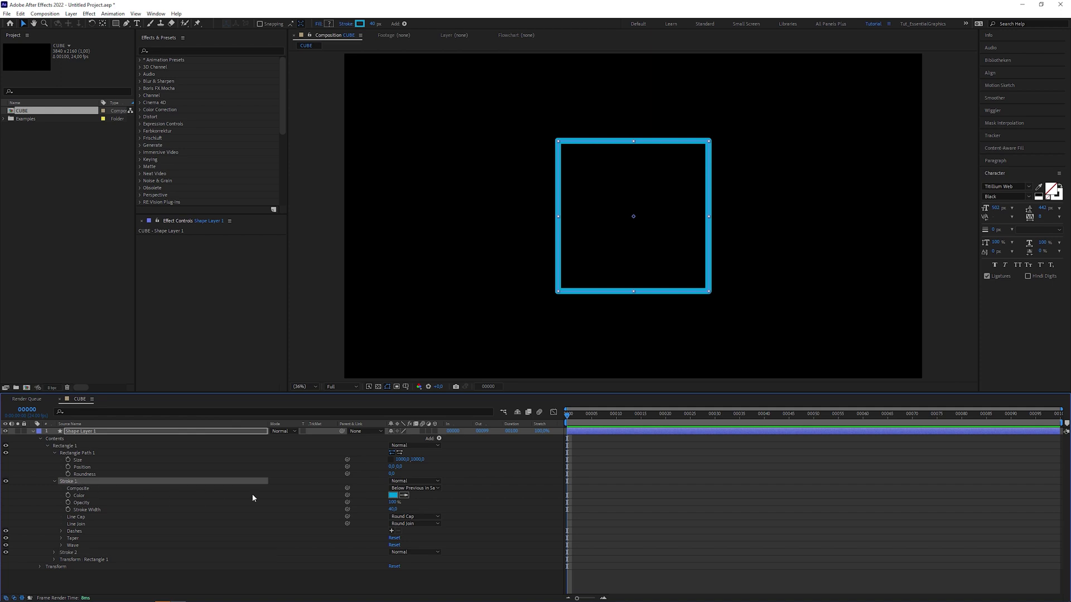
{"action": "left_click", "coordinate": [394, 496]}
{"action": "left_click_drag", "start_coordinate": [189, 190], "coordinate": [167, 193]}
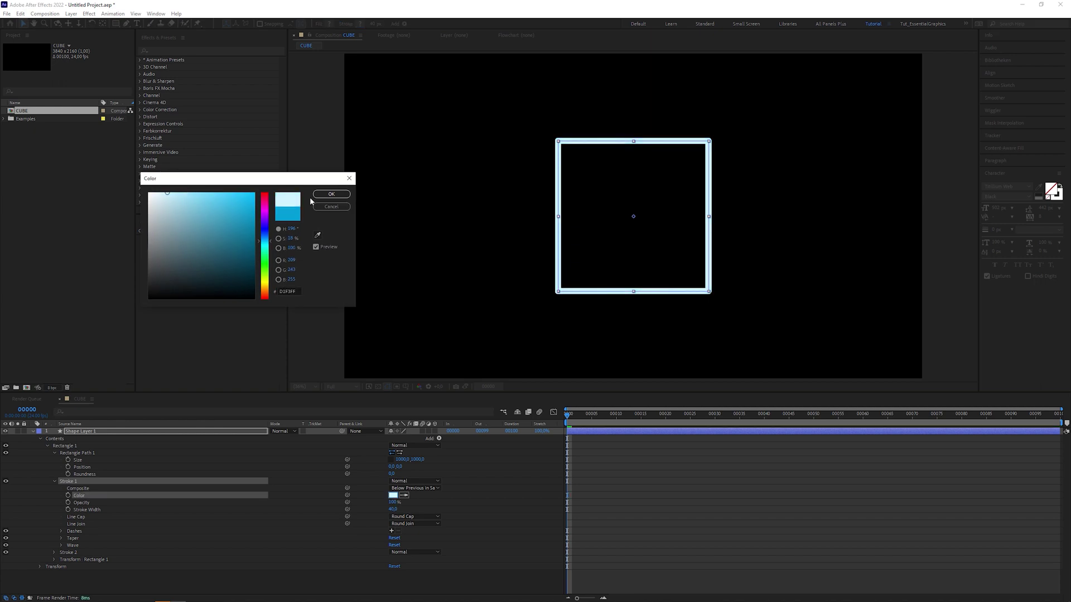
{"action": "left_click", "coordinate": [337, 196]}
Step: Narrow Stroke 1 to width 20 so a thin pale line sits over the cyan outline
{"action": "left_click", "coordinate": [393, 510]}
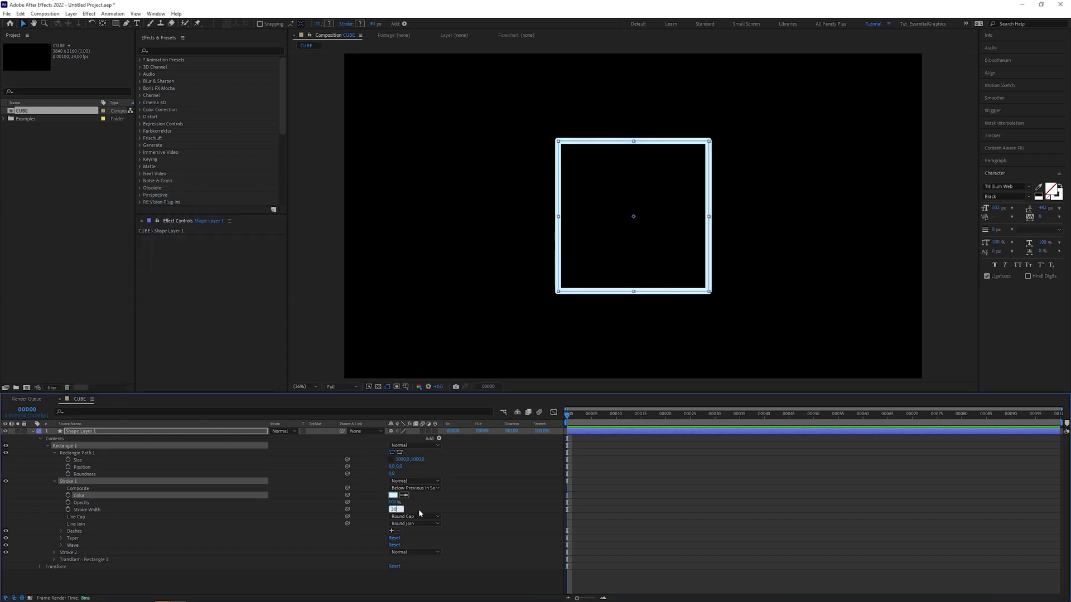
{"action": "type", "text": "20"}
{"action": "left_click", "coordinate": [423, 507]}
{"action": "scroll", "coordinate": [451, 340], "scroll_direction": "up", "scroll_amount": 2}
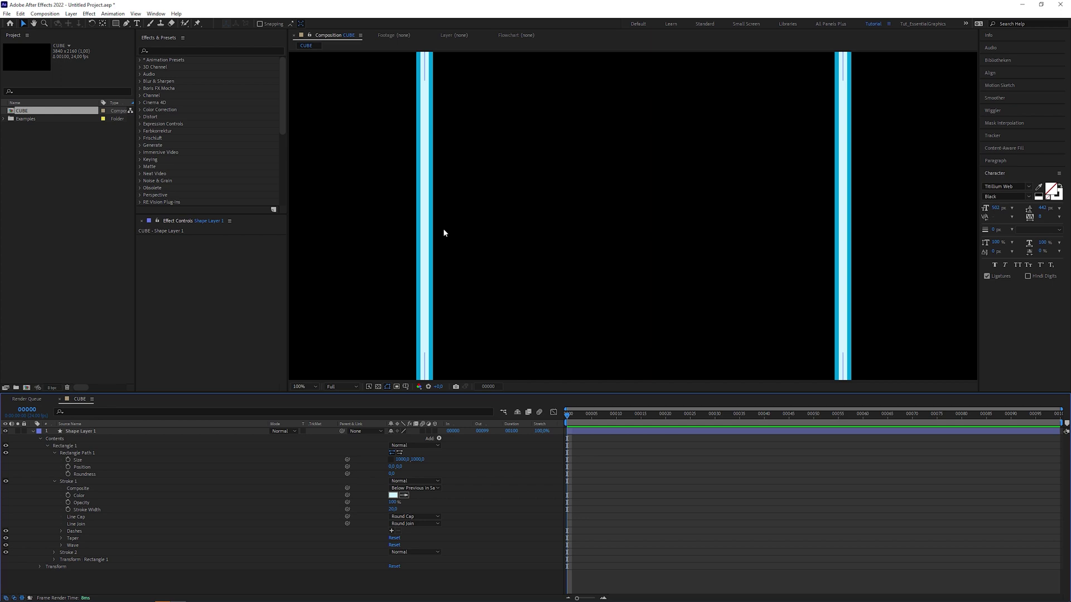
{"action": "left_click", "coordinate": [313, 387]}
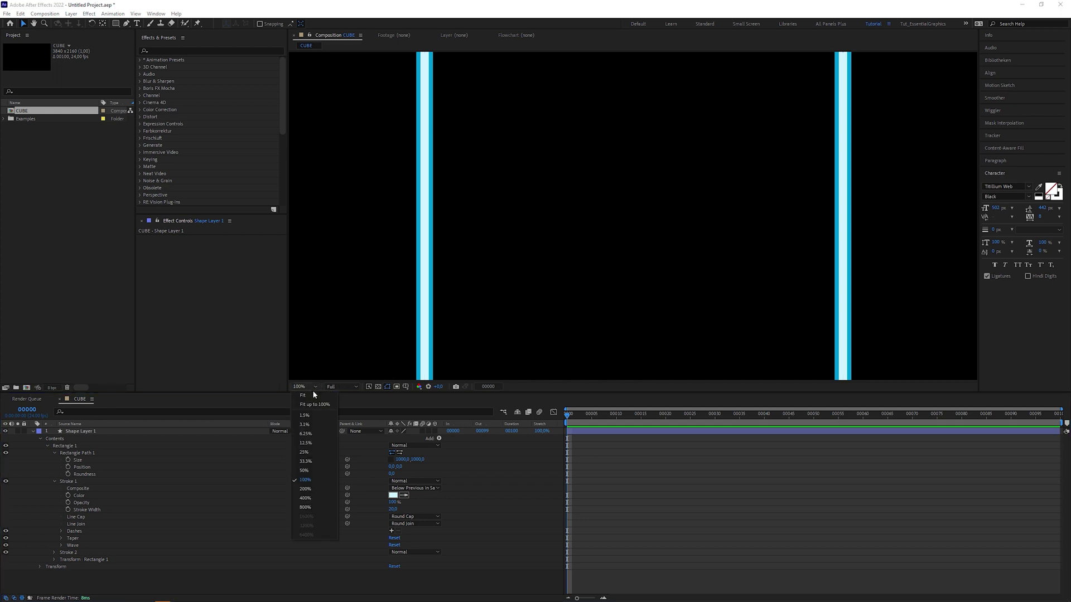
{"action": "left_click", "coordinate": [314, 395]}
Step: Convert Rectangle Path 1 to a bezier path and select its Path property
{"action": "right_click", "coordinate": [90, 452]}
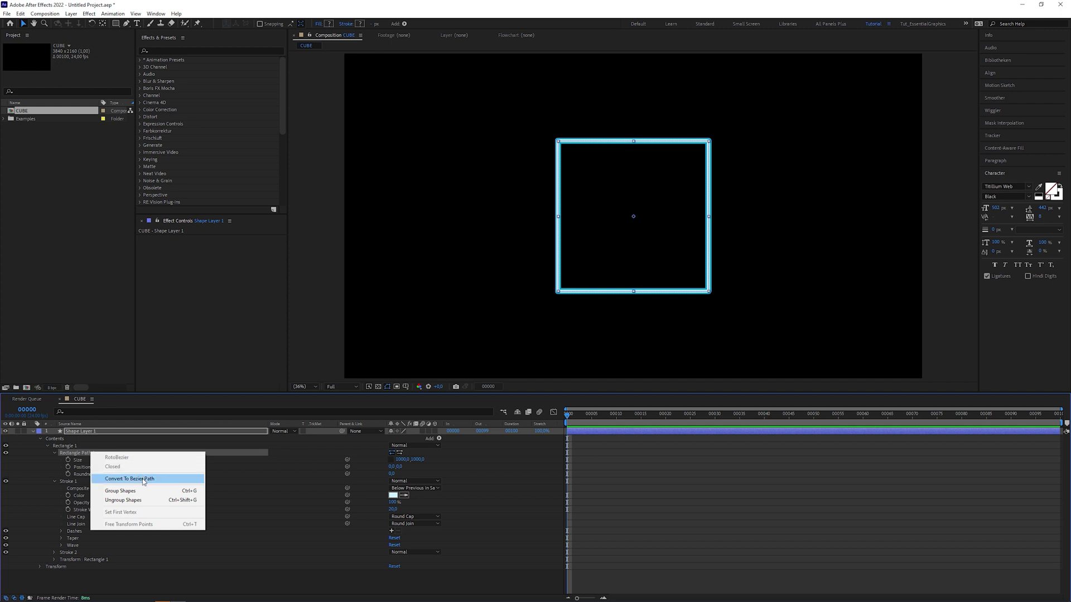
{"action": "left_click", "coordinate": [142, 480]}
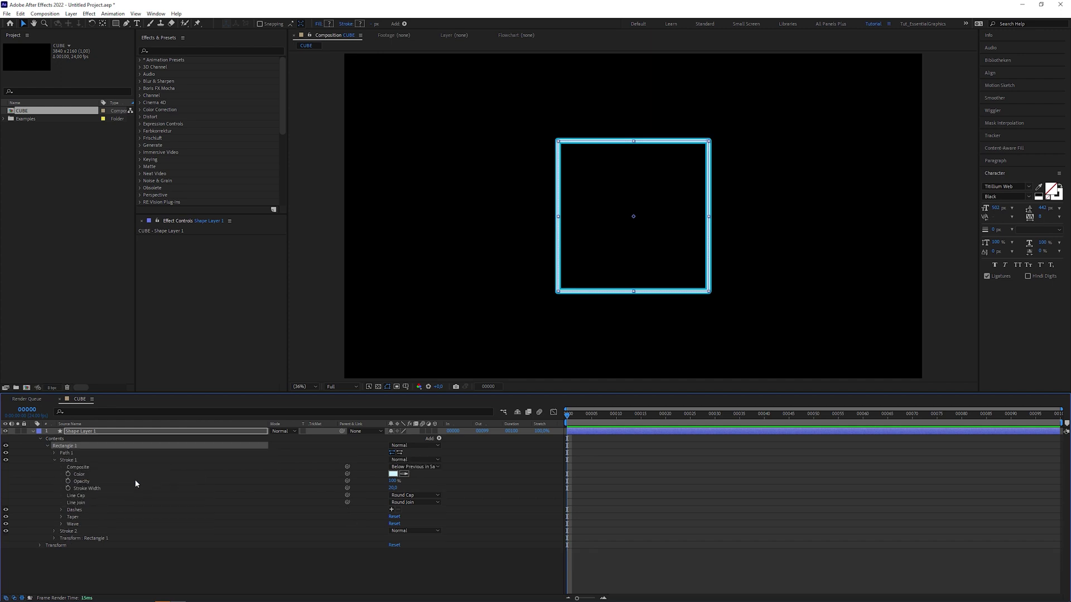
{"action": "left_click", "coordinate": [54, 453]}
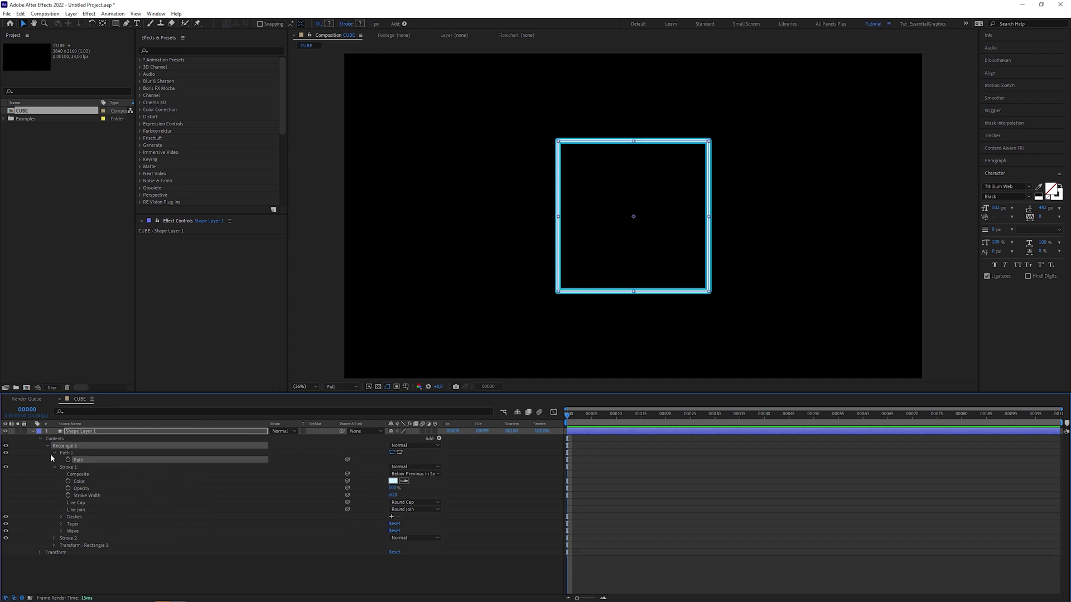
{"action": "left_click", "coordinate": [108, 460]}
Step: Launch the Create Nulls From Paths.jsx script and dock its panel
{"action": "left_click", "coordinate": [160, 14]}
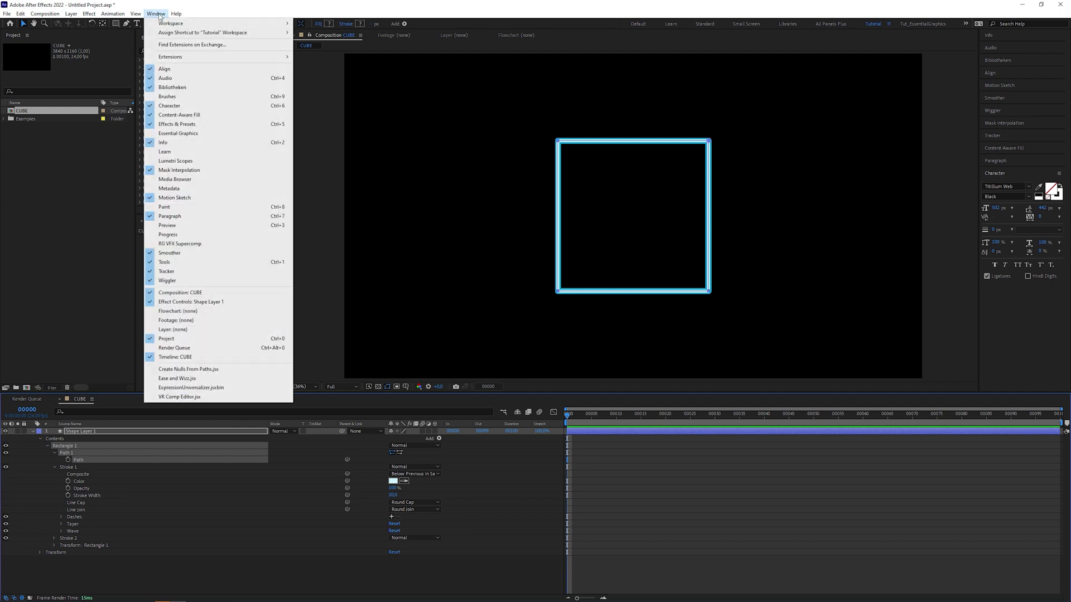
{"action": "left_click", "coordinate": [250, 372]}
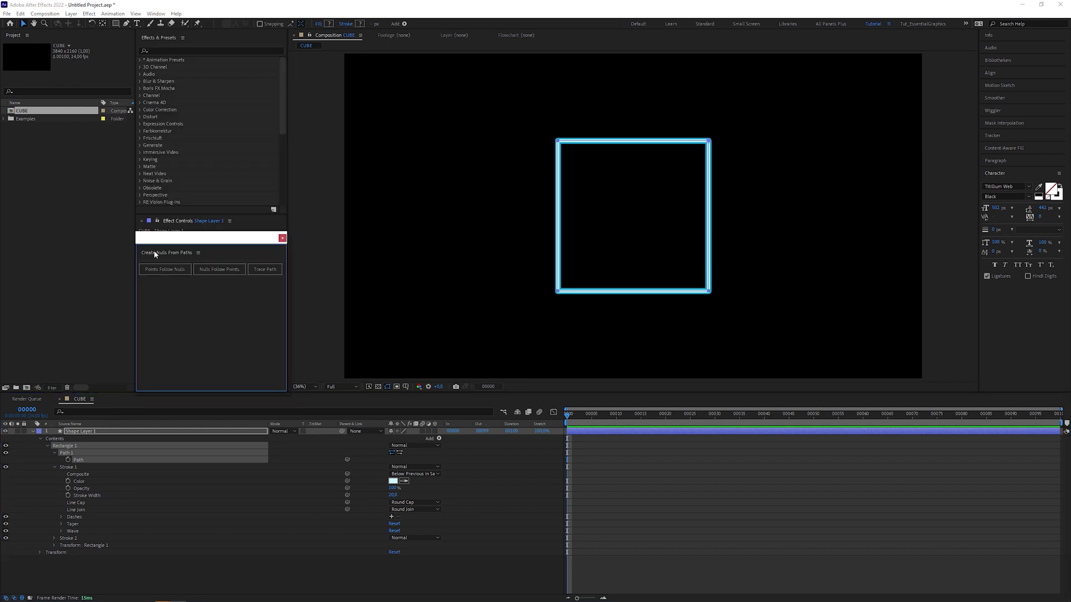
{"action": "left_click_drag", "start_coordinate": [155, 252], "coordinate": [179, 383]}
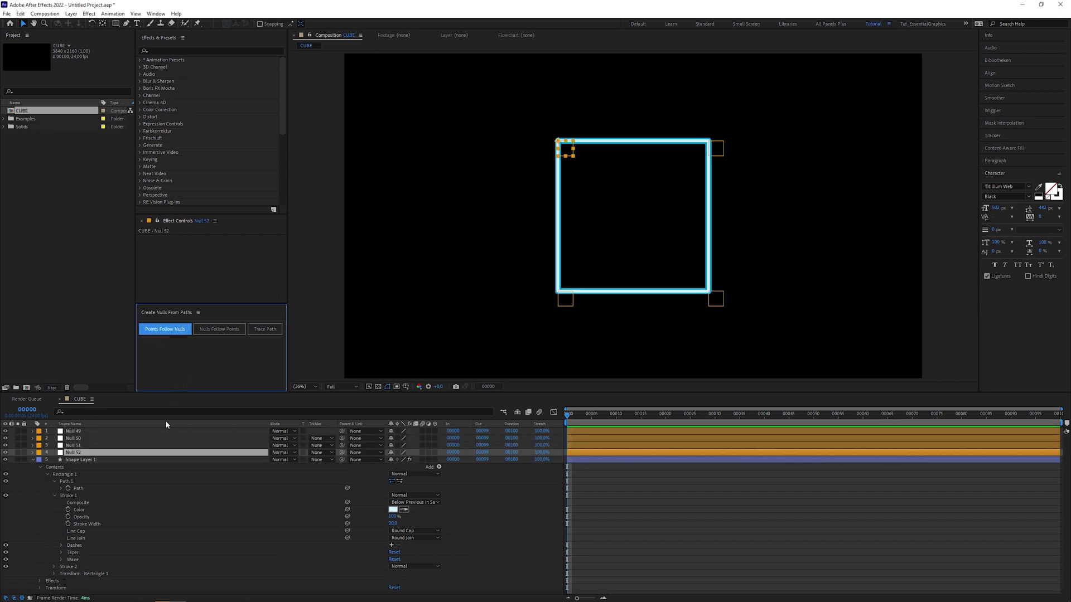
{"action": "left_click", "coordinate": [164, 431]}
{"action": "left_click", "coordinate": [159, 438]}
{"action": "left_click", "coordinate": [159, 446]}
{"action": "left_click", "coordinate": [162, 452]}
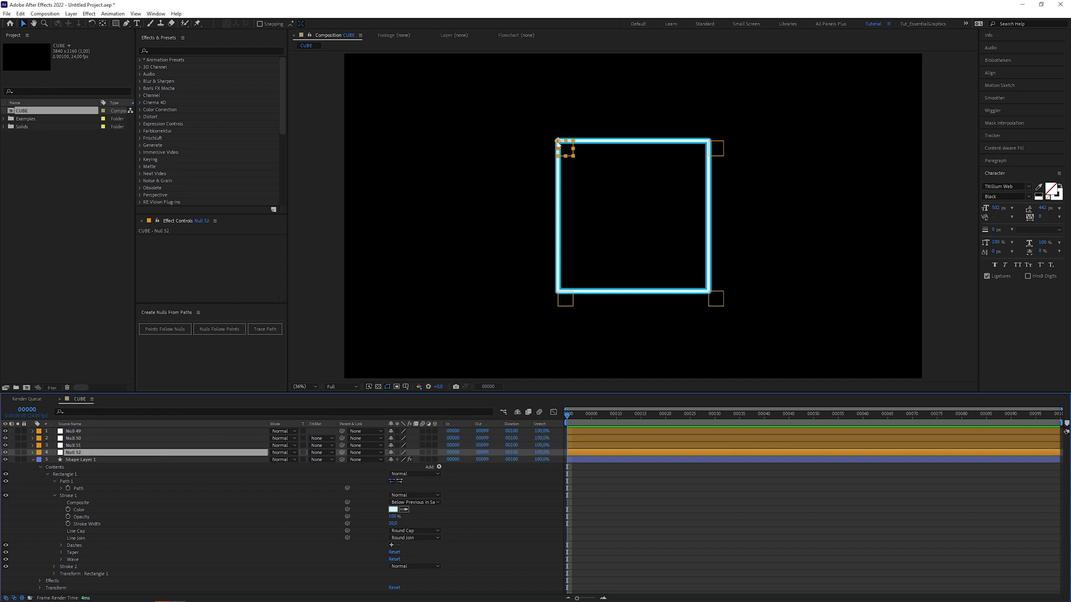
{"action": "left_click", "coordinate": [717, 149]}
{"action": "left_click", "coordinate": [716, 298]}
{"action": "left_click", "coordinate": [559, 298]}
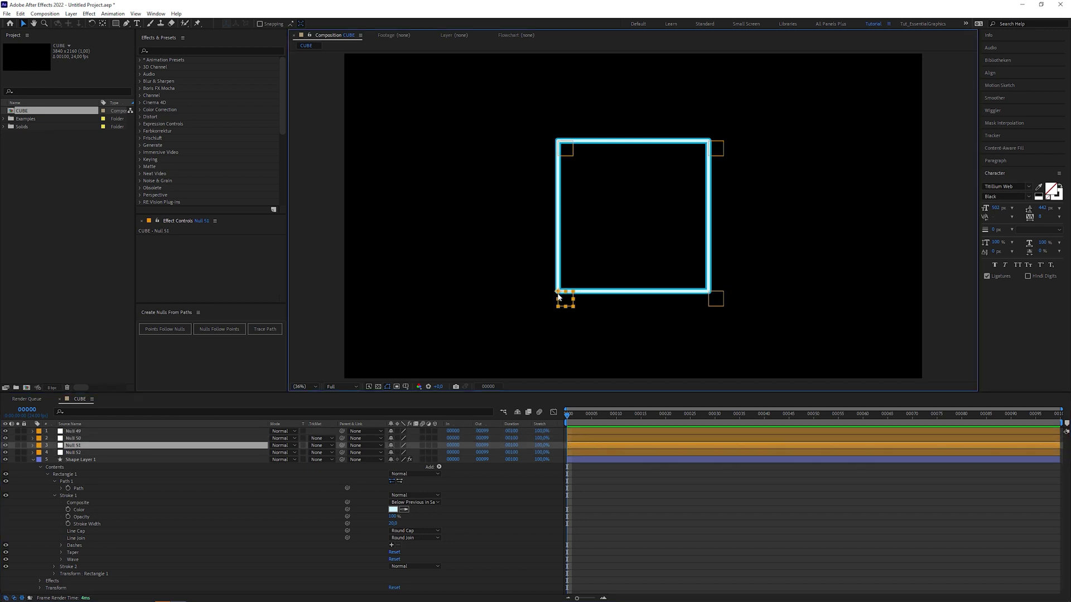
{"action": "mouse_move", "coordinate": [558, 297]}
{"action": "left_mouse_down"}
{"action": "mouse_move", "coordinate": [474, 348]}
{"action": "mouse_move", "coordinate": [569, 293]}
{"action": "left_mouse_up"}
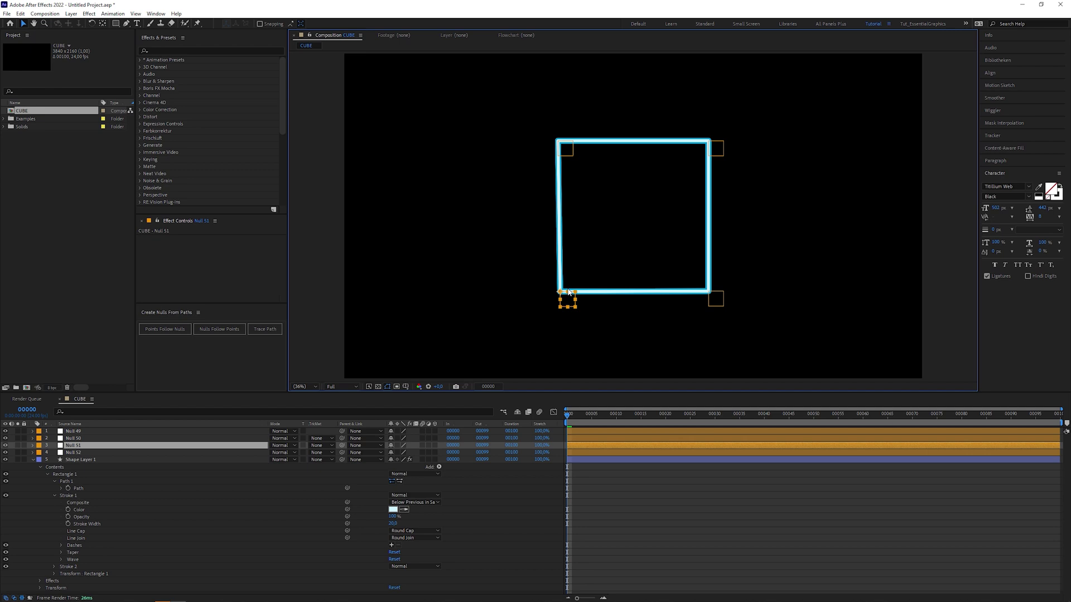
{"action": "mouse_move", "coordinate": [716, 146]}
{"action": "left_mouse_down"}
{"action": "mouse_move", "coordinate": [808, 102]}
{"action": "mouse_move", "coordinate": [715, 140]}
{"action": "left_mouse_up"}
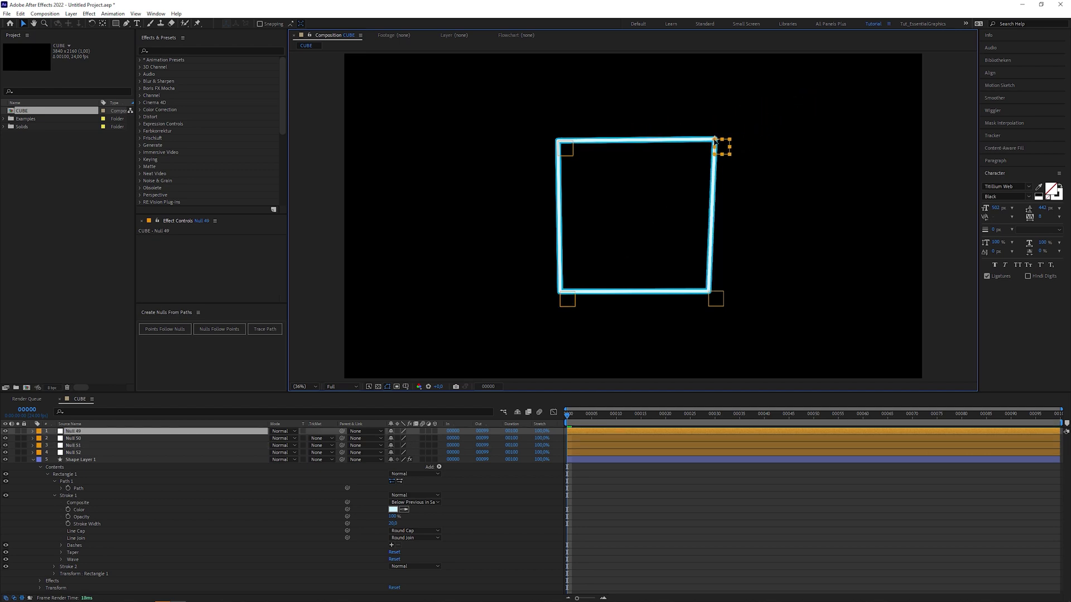
{"action": "key", "text": "ctrl+z"}
{"action": "key", "text": "ctrl+z"}
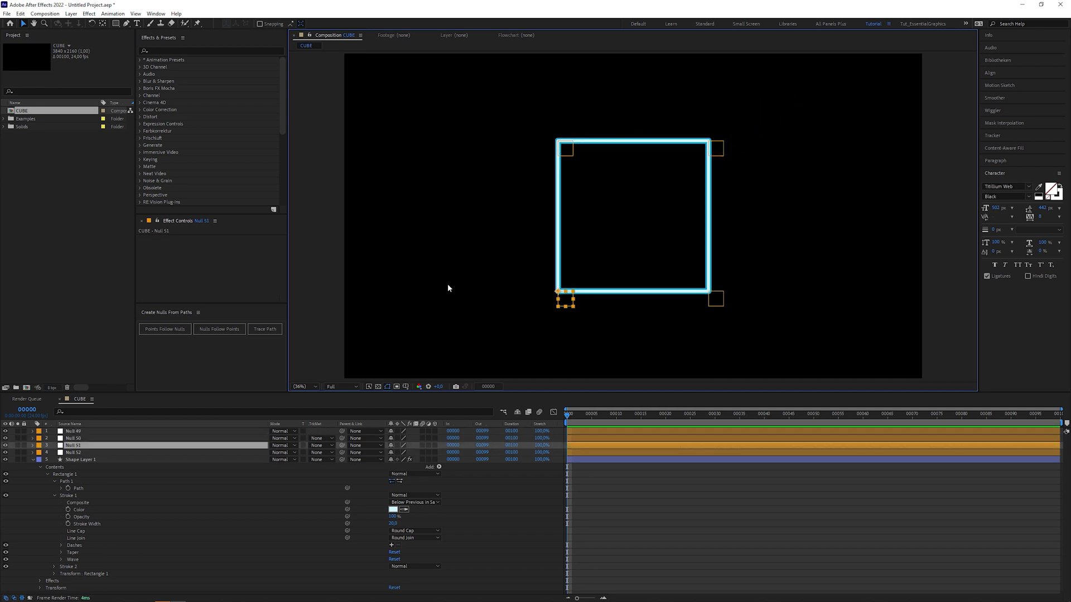
{"action": "left_click", "coordinate": [61, 488]}
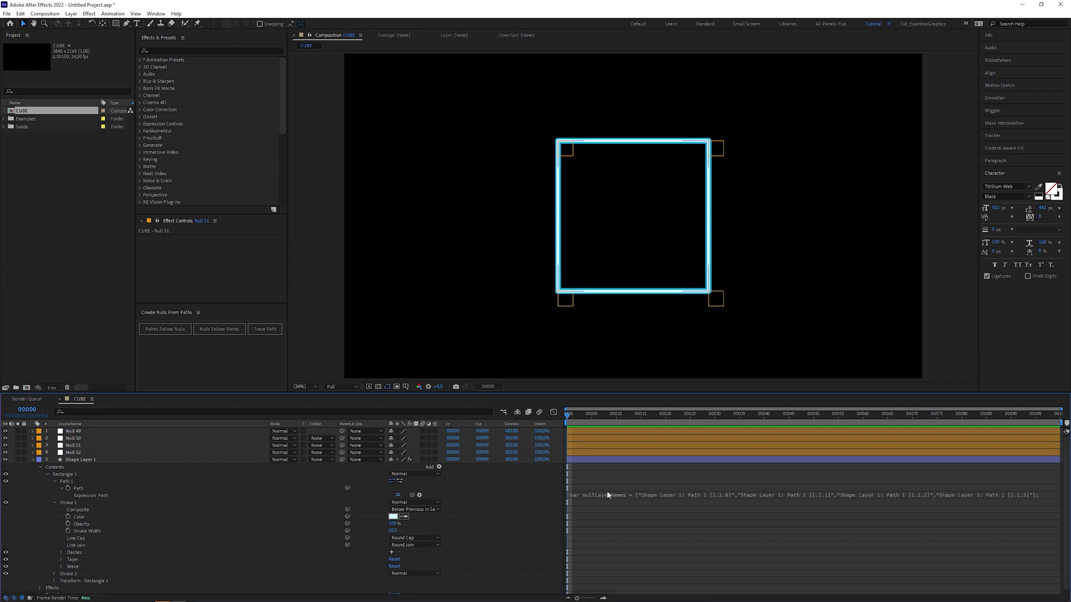
{"action": "left_click", "coordinate": [622, 496]}
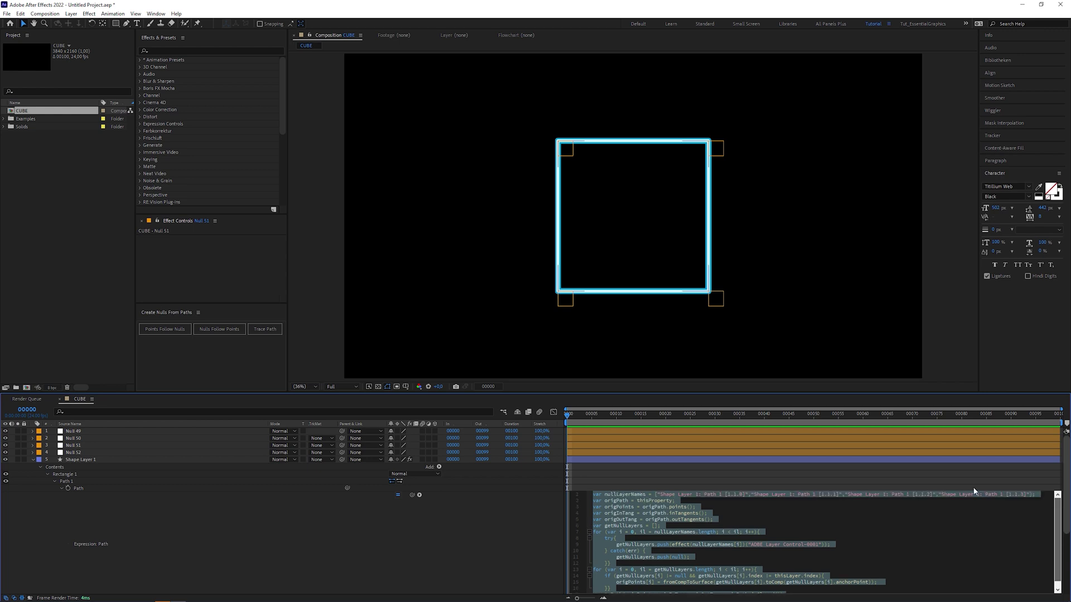
Step: Check which layer drives each of the square's four corners in Effect Controls
{"action": "left_click", "coordinate": [61, 488]}
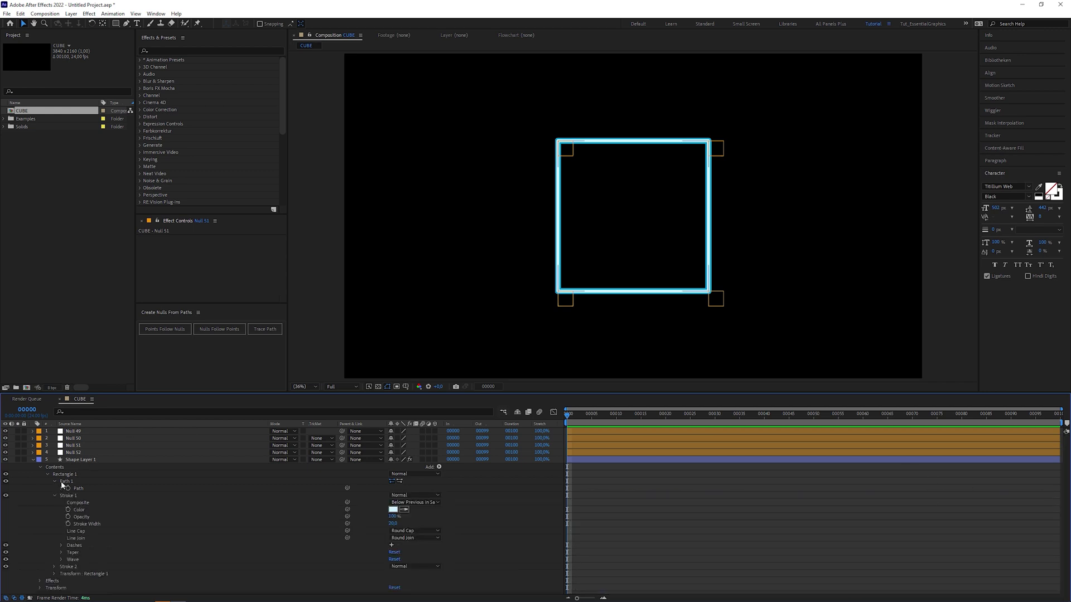
{"action": "left_click", "coordinate": [82, 460]}
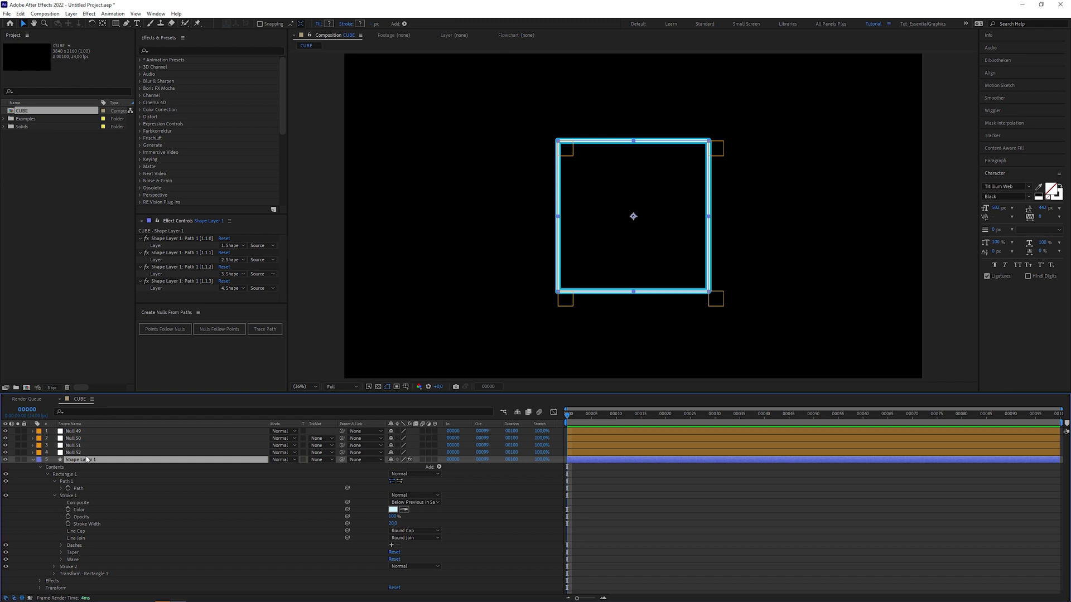
{"action": "left_click", "coordinate": [243, 246]}
{"action": "left_click", "coordinate": [242, 242]}
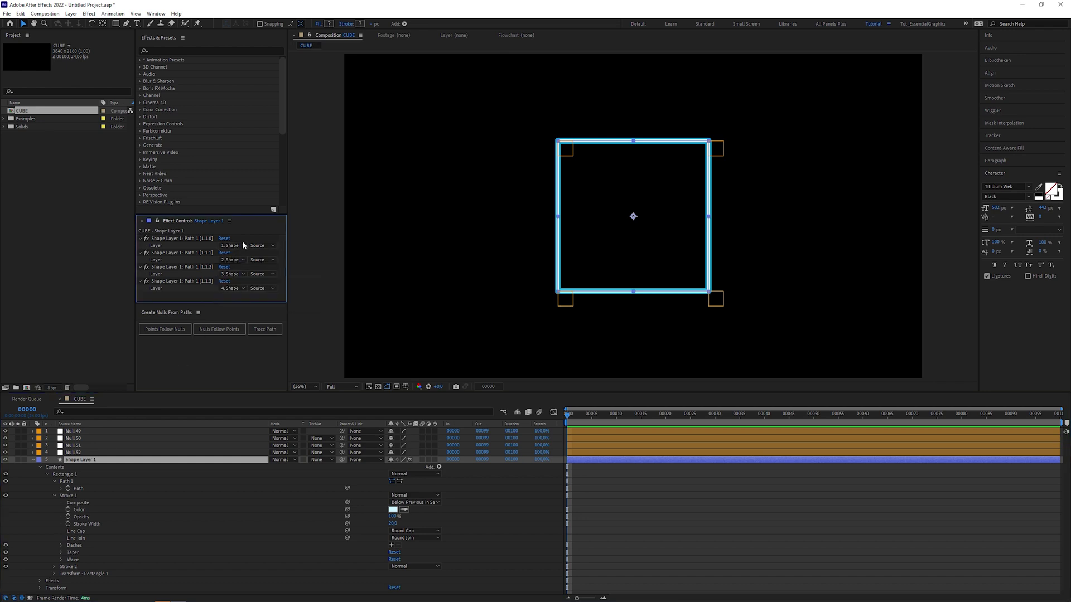
{"action": "left_click", "coordinate": [244, 260]}
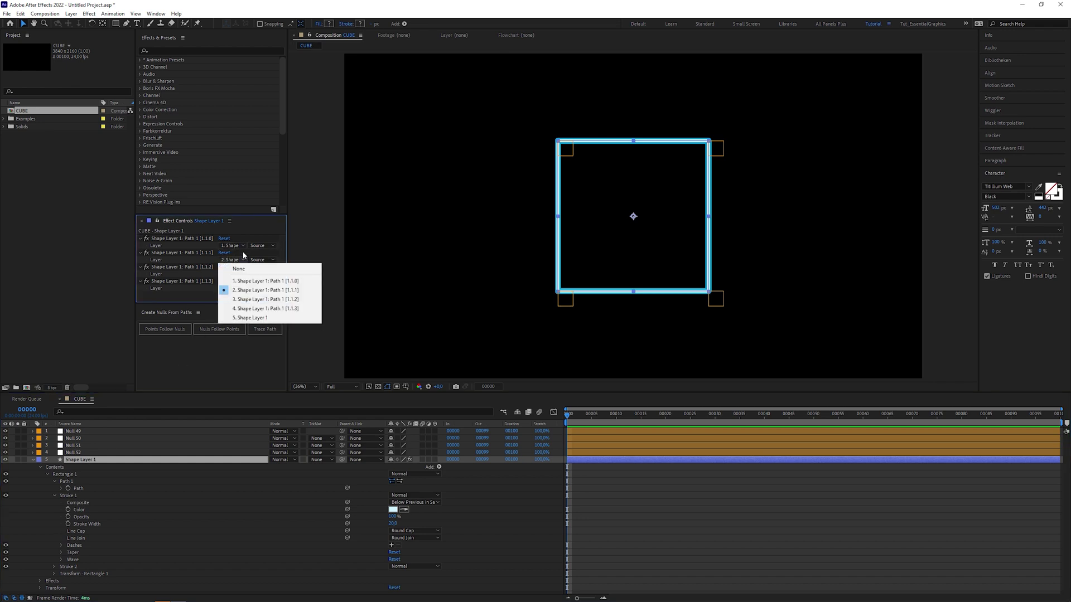
{"action": "left_click", "coordinate": [242, 251]}
{"action": "left_click", "coordinate": [244, 274]}
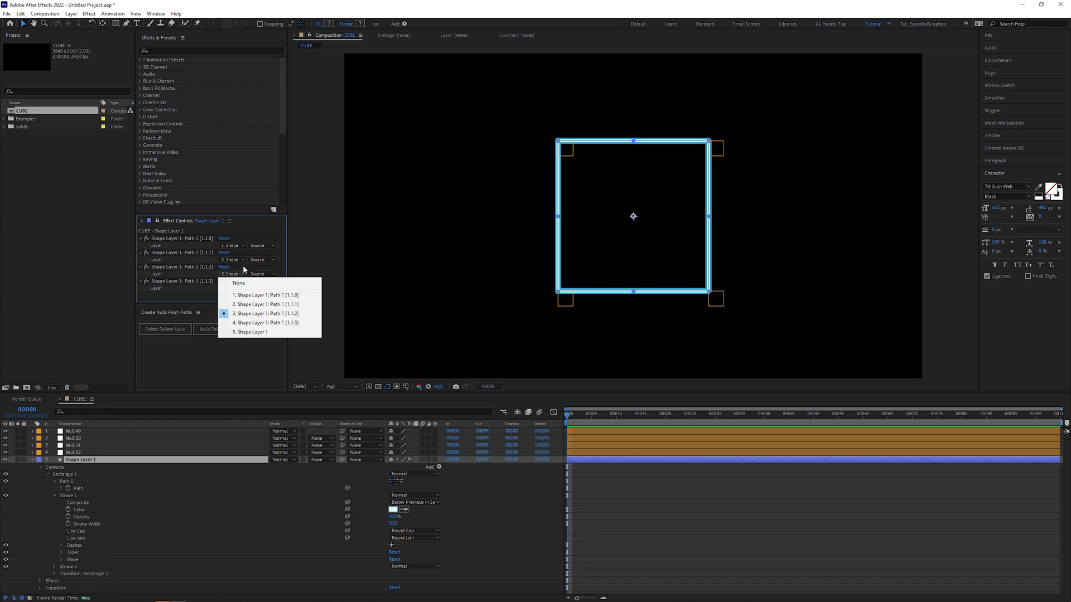
{"action": "left_click", "coordinate": [242, 271]}
{"action": "left_click", "coordinate": [243, 289]}
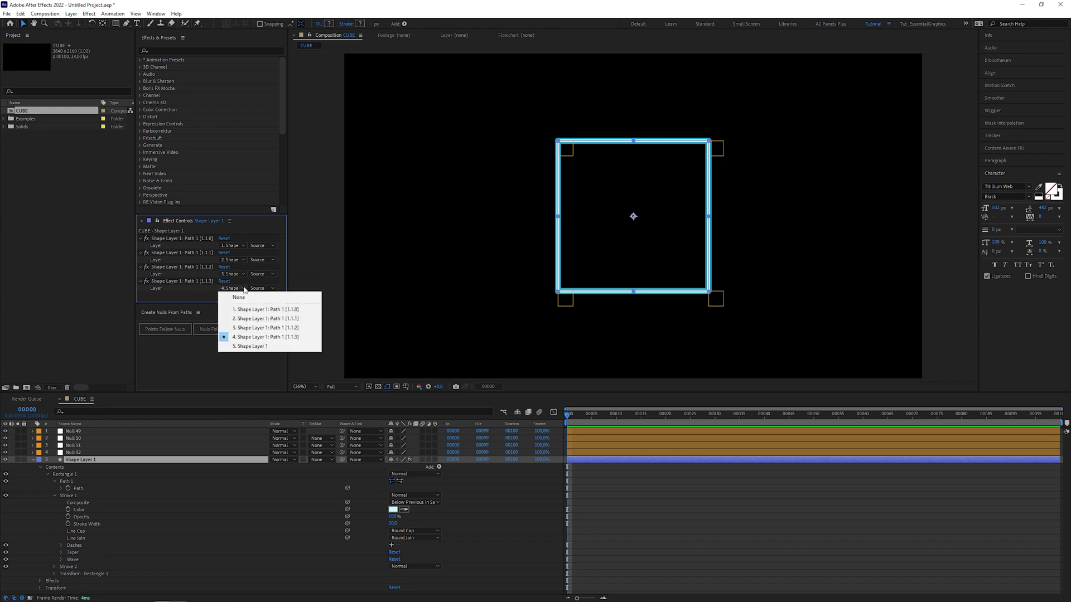
{"action": "left_click", "coordinate": [245, 284]}
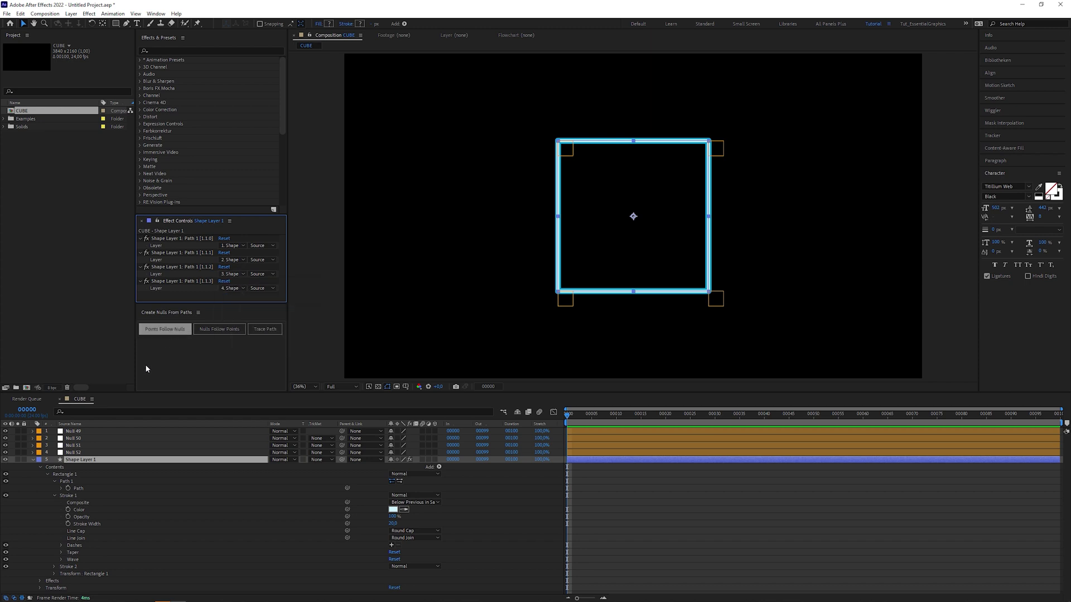
Step: Duplicate Null 49, move it up-right, and link corner Path 1 [1.1.0] to the copy
{"action": "left_click", "coordinate": [100, 432]}
{"action": "key", "text": "ctrl+d"}
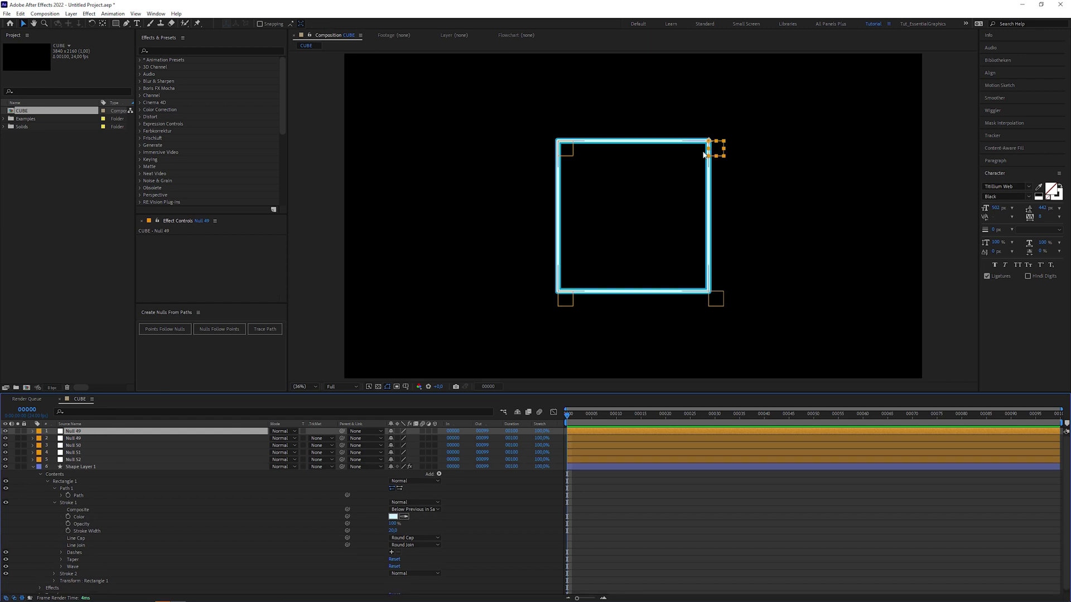
{"action": "left_click_drag", "start_coordinate": [716, 148], "coordinate": [868, 100]}
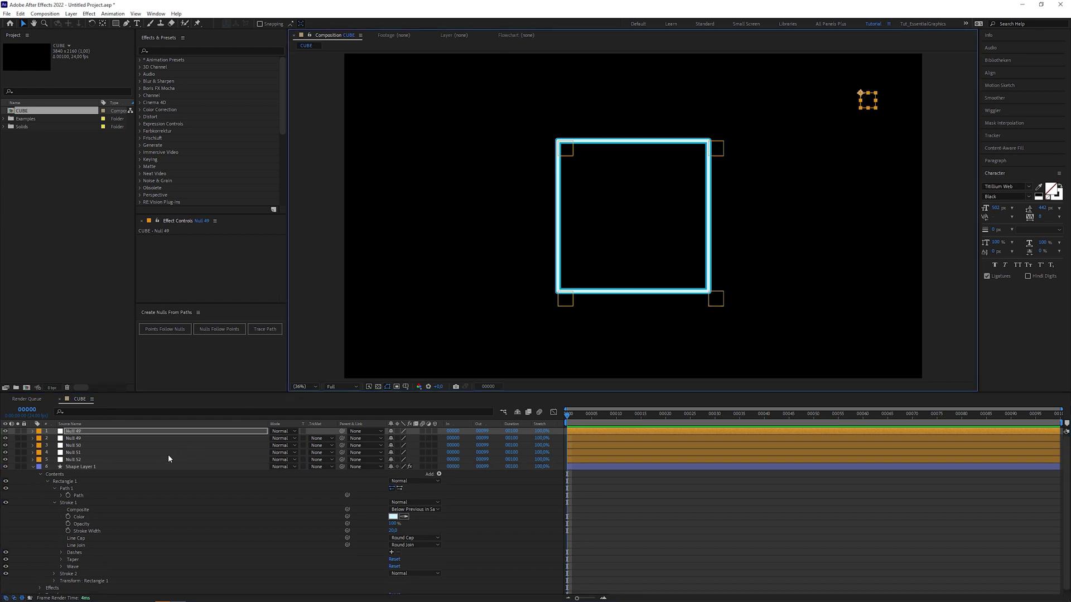
{"action": "left_click", "coordinate": [151, 467]}
{"action": "left_click", "coordinate": [243, 246]}
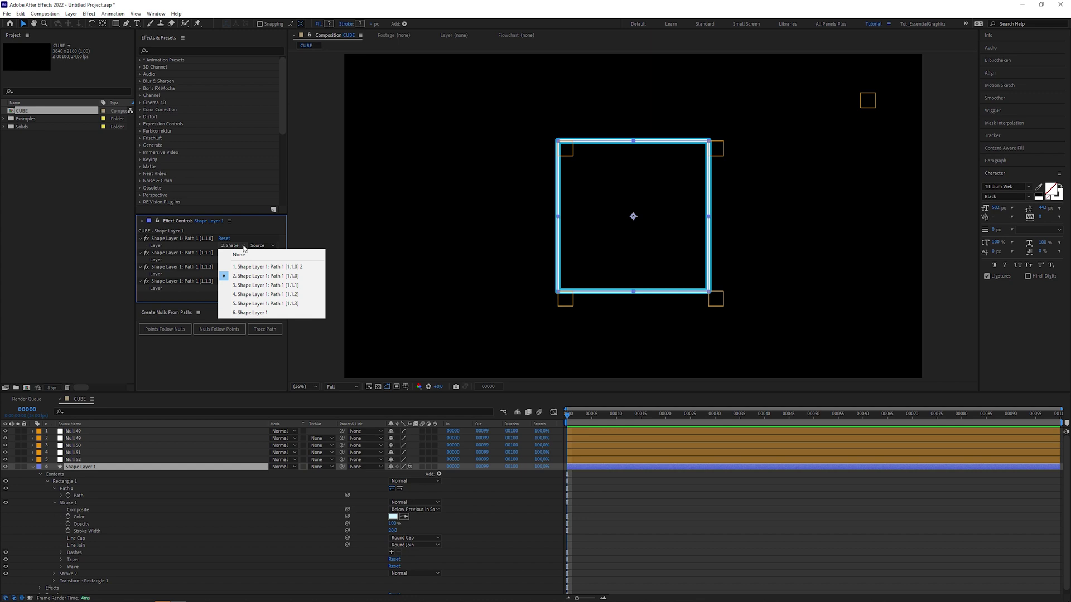
{"action": "left_click", "coordinate": [254, 267]}
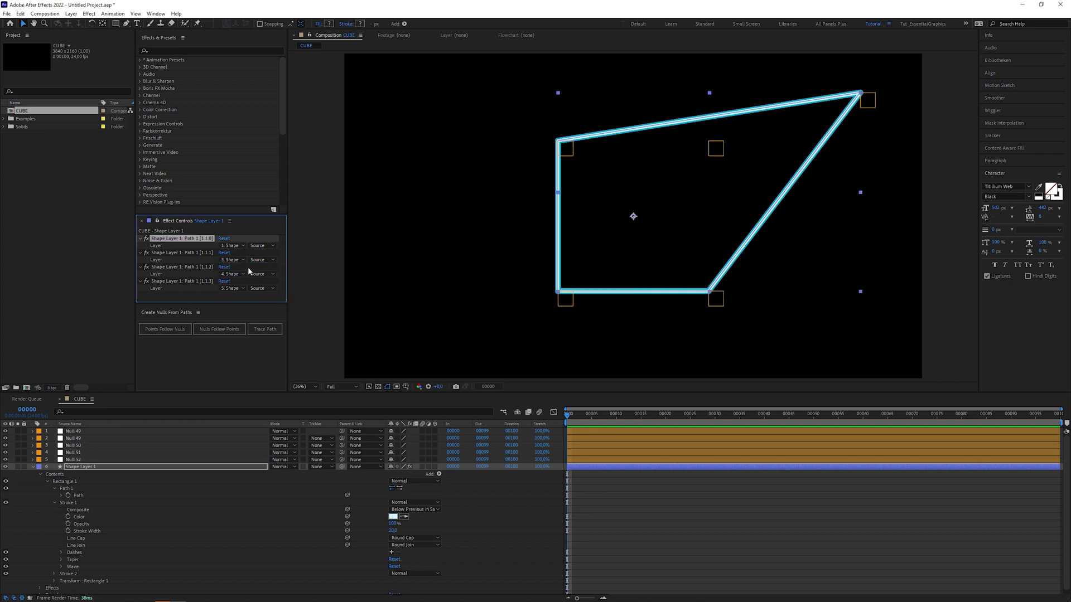
{"action": "mouse_move", "coordinate": [867, 101]}
{"action": "left_mouse_down"}
{"action": "mouse_move", "coordinate": [781, 110]}
{"action": "mouse_move", "coordinate": [905, 100]}
{"action": "mouse_move", "coordinate": [757, 120]}
{"action": "mouse_move", "coordinate": [868, 101]}
{"action": "left_mouse_up"}
Step: Undo the duplicate null and its link, then make the four corner nulls 3D layers
{"action": "key", "text": "ctrl+z"}
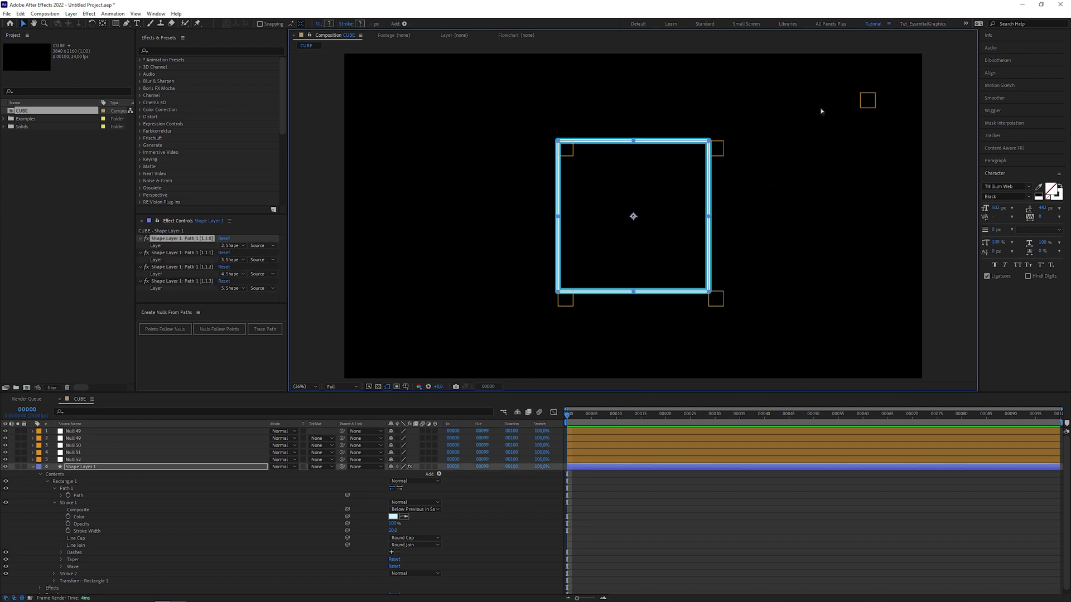
{"action": "key", "text": "ctrl+z"}
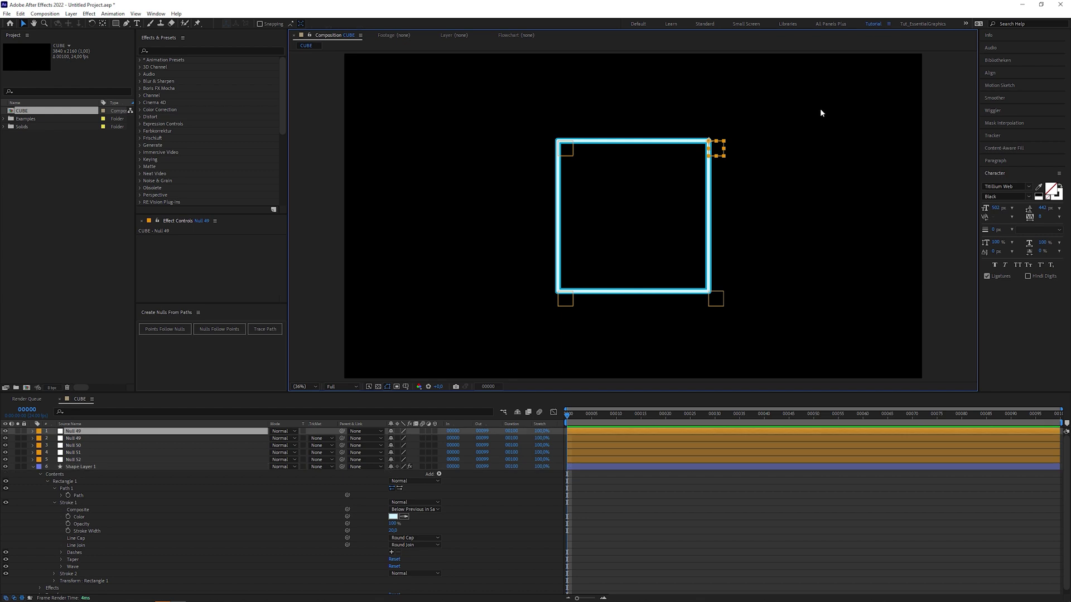
{"action": "key", "text": "ctrl+z"}
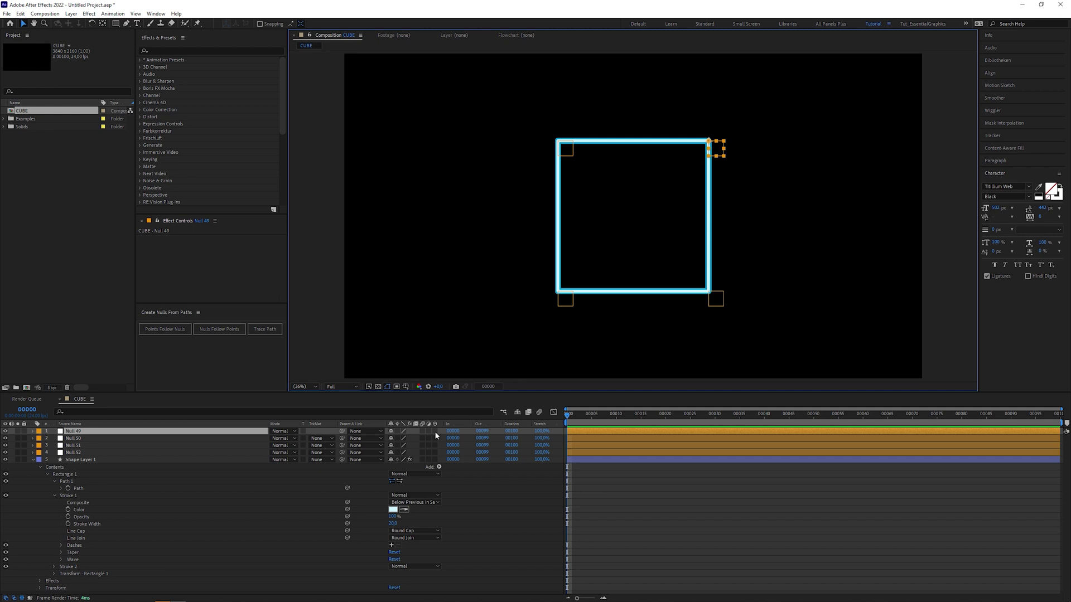
{"action": "left_click_drag", "start_coordinate": [434, 430], "coordinate": [437, 452]}
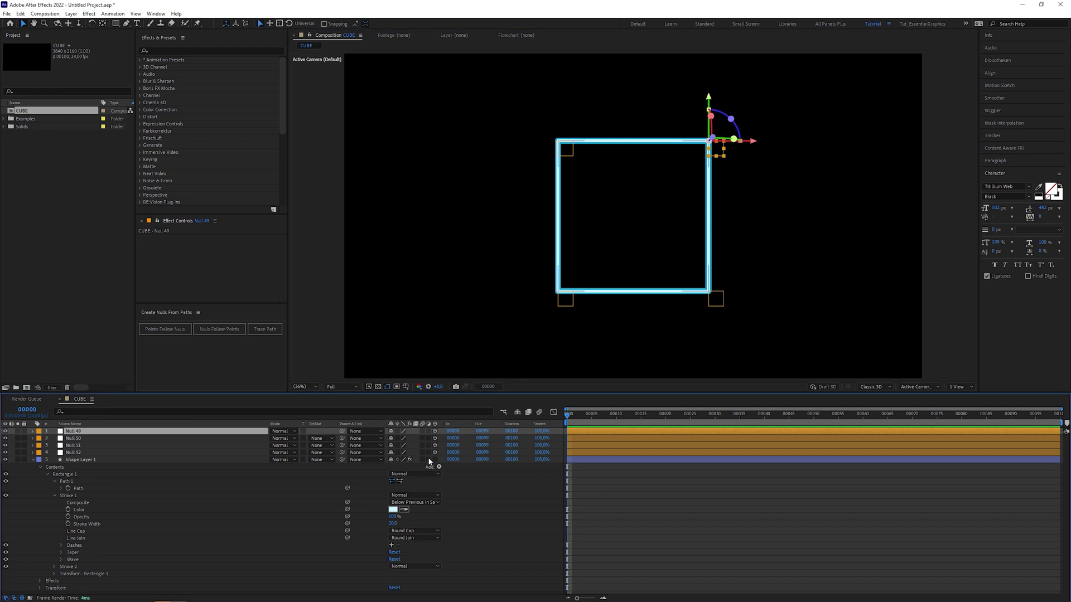
Step: Push Null 49 back in depth to Z 788 and orbit to see the bent corner
{"action": "key", "text": "p"}
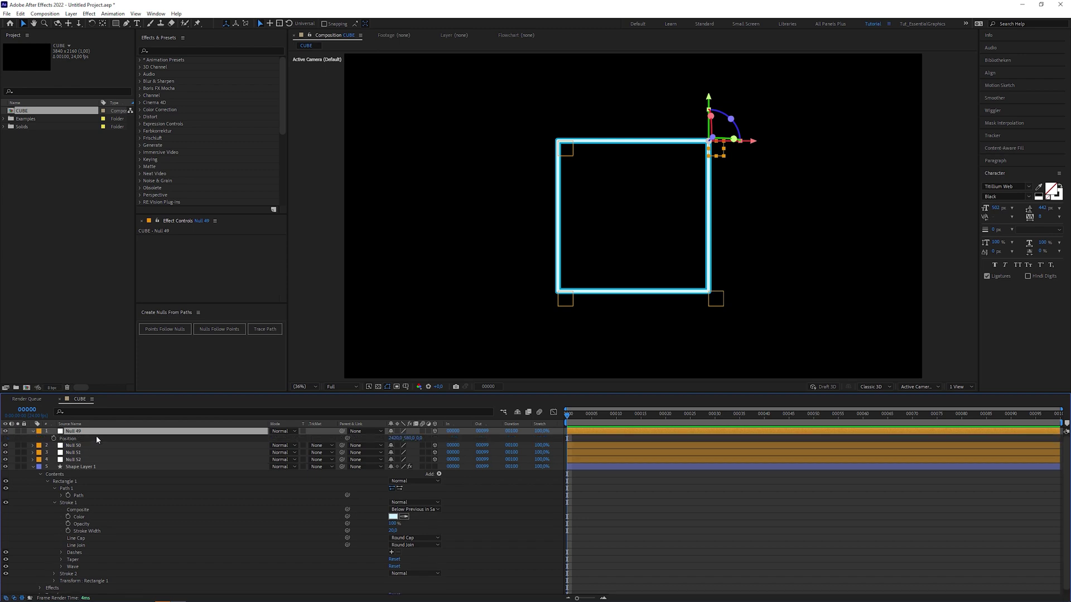
{"action": "left_click_drag", "start_coordinate": [420, 438], "coordinate": [754, 442]}
{"action": "left_click", "coordinate": [741, 432]}
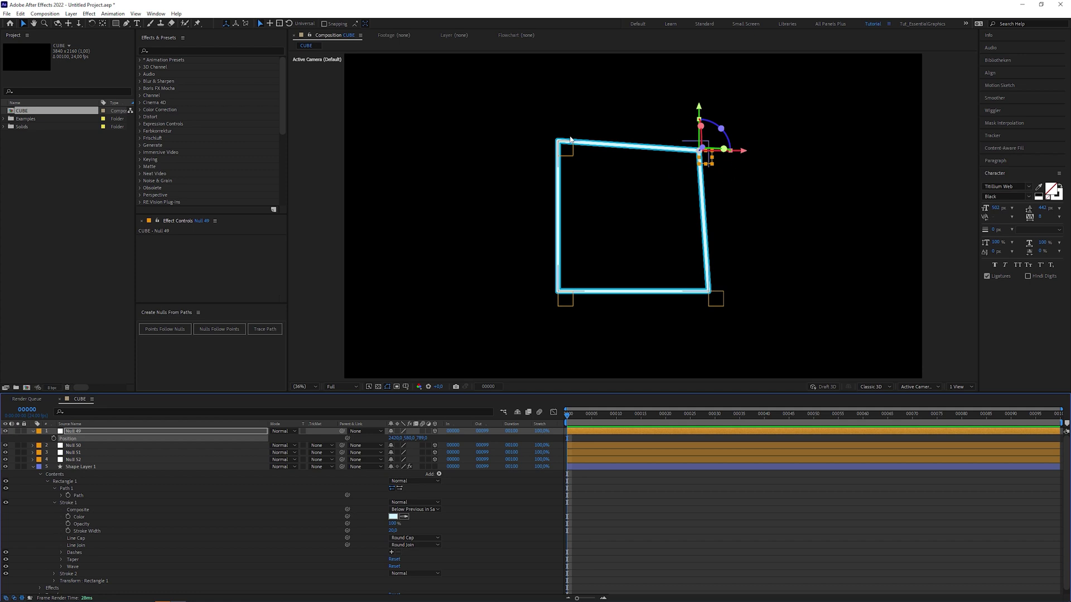
{"action": "left_click", "coordinate": [57, 24]}
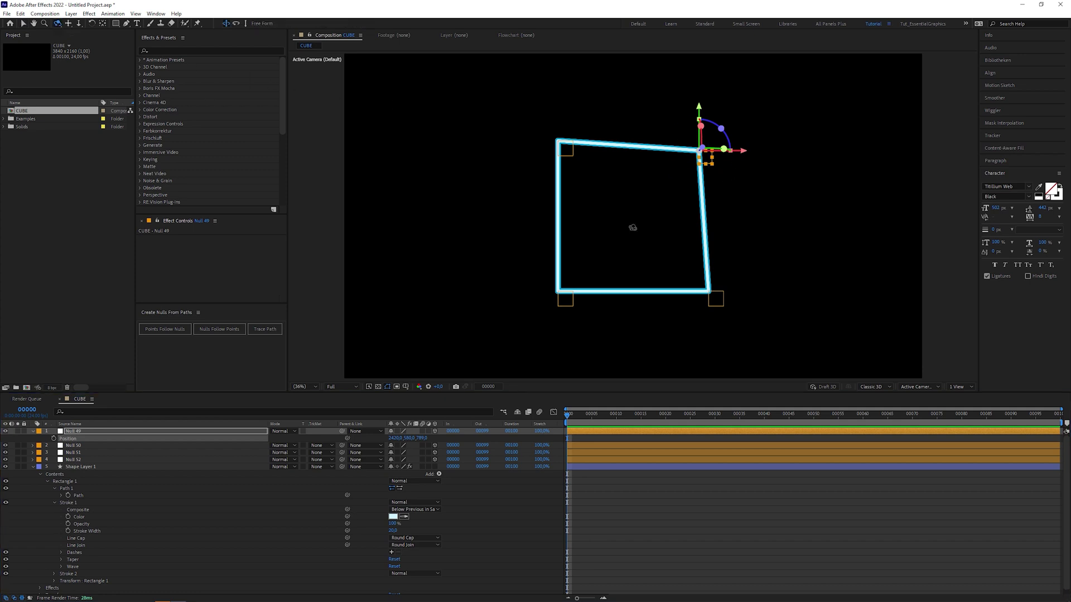
{"action": "left_click_drag", "start_coordinate": [647, 219], "coordinate": [688, 217]}
Step: Undo the depth changes, reset Null 49's Z to 0, and orbit around the flat square
{"action": "key", "text": "v"}
{"action": "left_click_drag", "start_coordinate": [748, 168], "coordinate": [720, 188]}
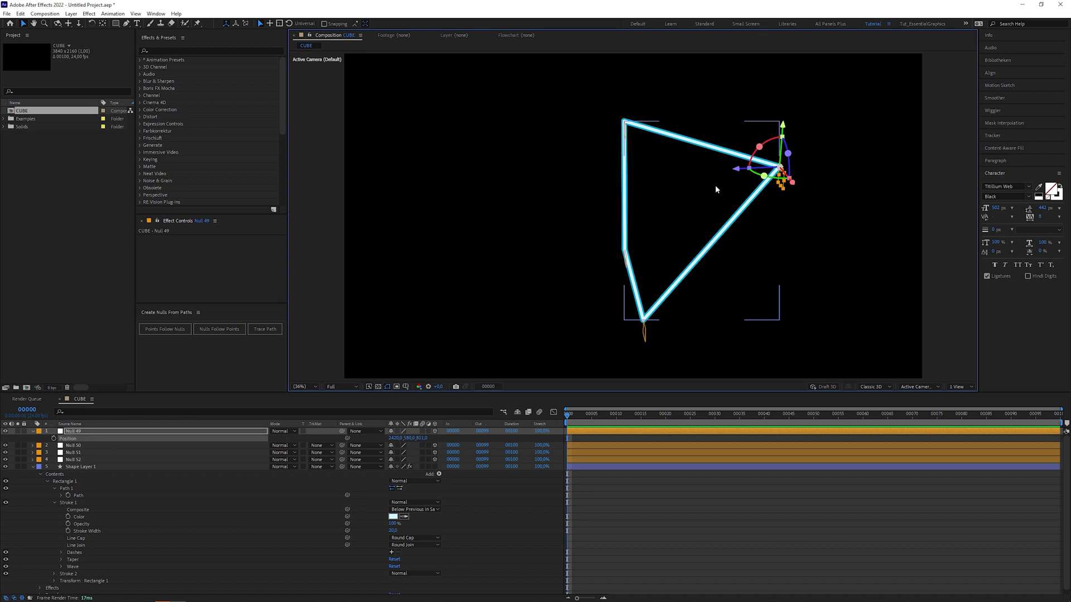
{"action": "key", "text": "ctrl+z"}
{"action": "key", "text": "ctrl+z"}
{"action": "key", "text": "ctrl+z"}
{"action": "key", "text": "ctrl+z"}
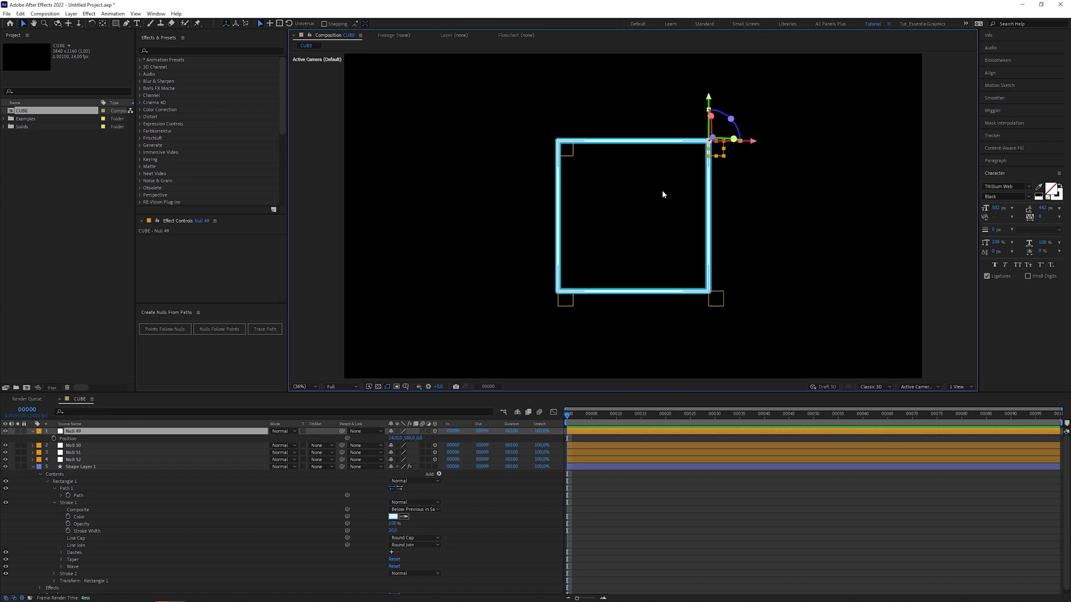
{"action": "key", "text": "c"}
{"action": "left_click_drag", "start_coordinate": [650, 205], "coordinate": [623, 220]}
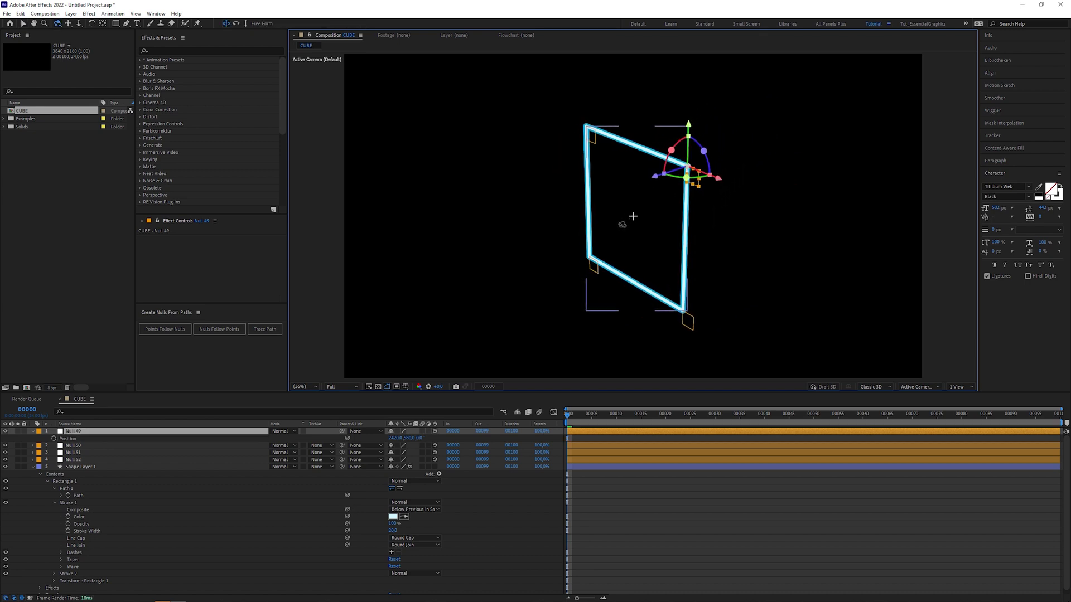
Step: Duplicate the CUBE composition and rename the copy SPHERE
{"action": "left_click", "coordinate": [59, 113]}
{"action": "key", "text": "ctrl+d"}
{"action": "key", "text": "Return"}
{"action": "type", "text": "SPHERE"}
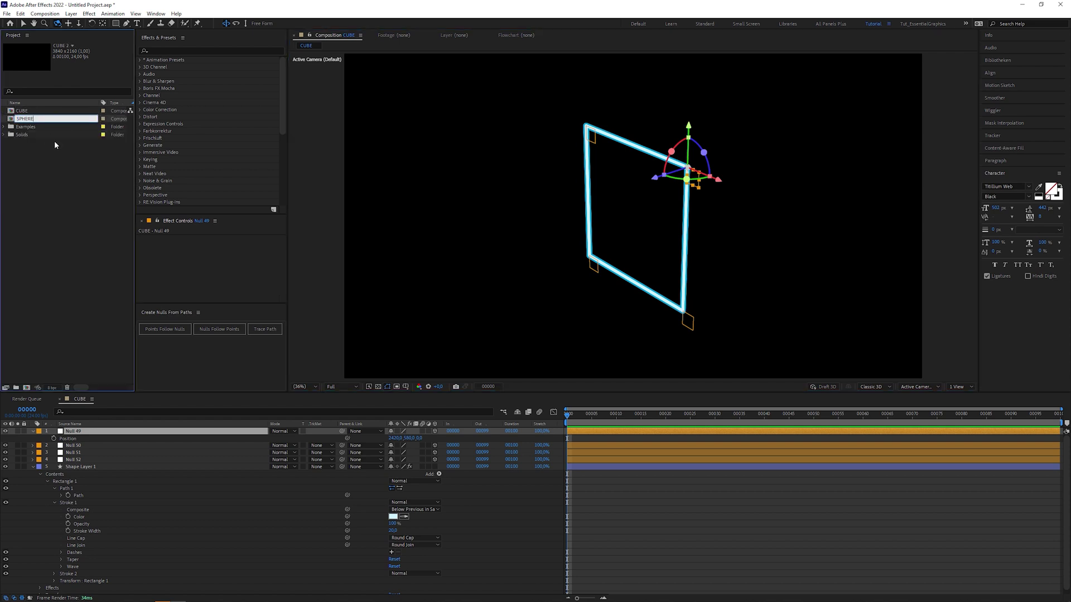
{"action": "left_click", "coordinate": [55, 141]}
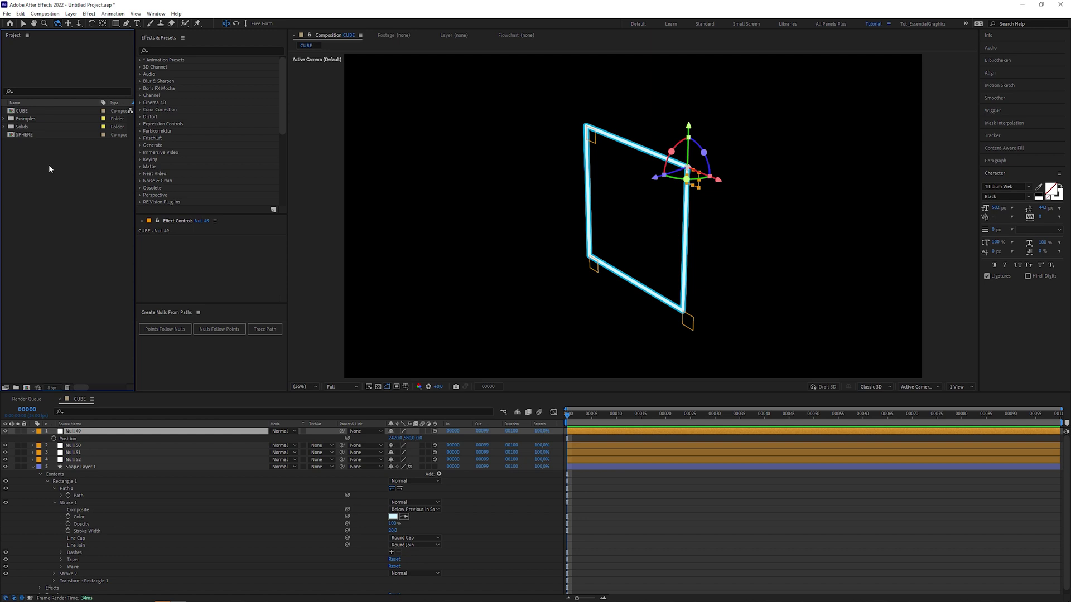
Step: Parent Null 50–52 to Null 49 and set Null 49's Z position to -500
{"action": "left_click", "coordinate": [109, 445]}
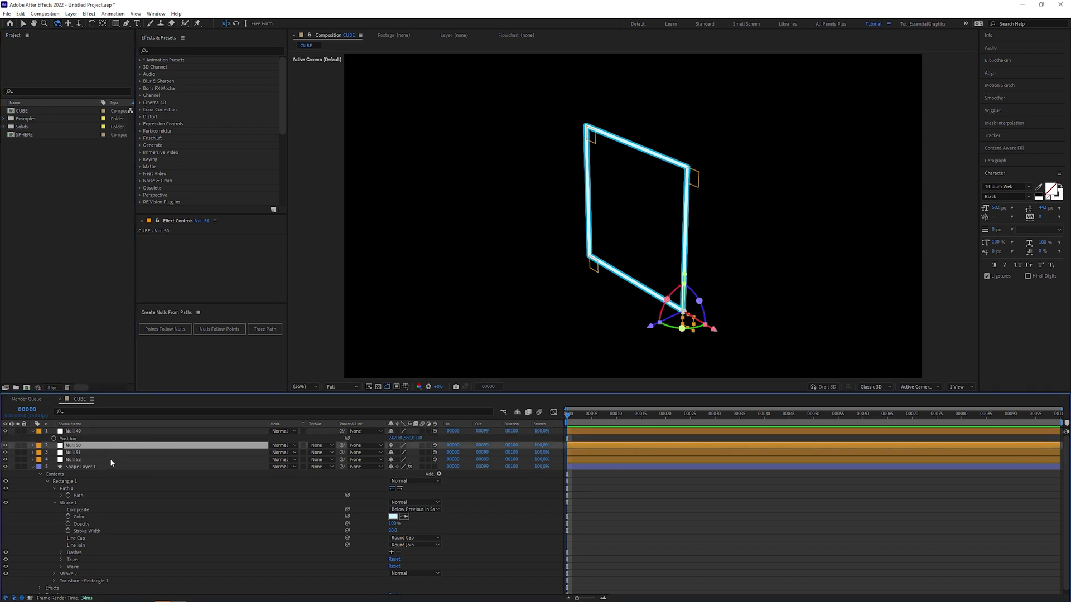
{"action": "left_click", "coordinate": [111, 460], "text": "shift"}
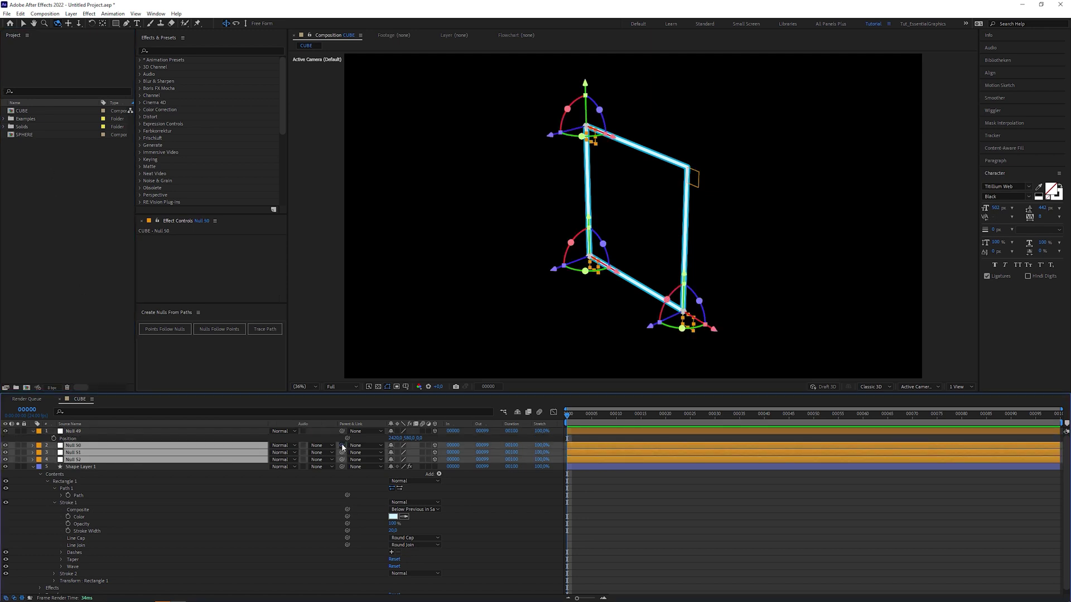
{"action": "left_click_drag", "start_coordinate": [341, 445], "coordinate": [174, 430]}
{"action": "left_click", "coordinate": [420, 439]}
{"action": "left_click", "coordinate": [442, 439]}
Step: Duplicate Shape Layer 1 with its four nulls and move the copies to the top
{"action": "left_click", "coordinate": [33, 467]}
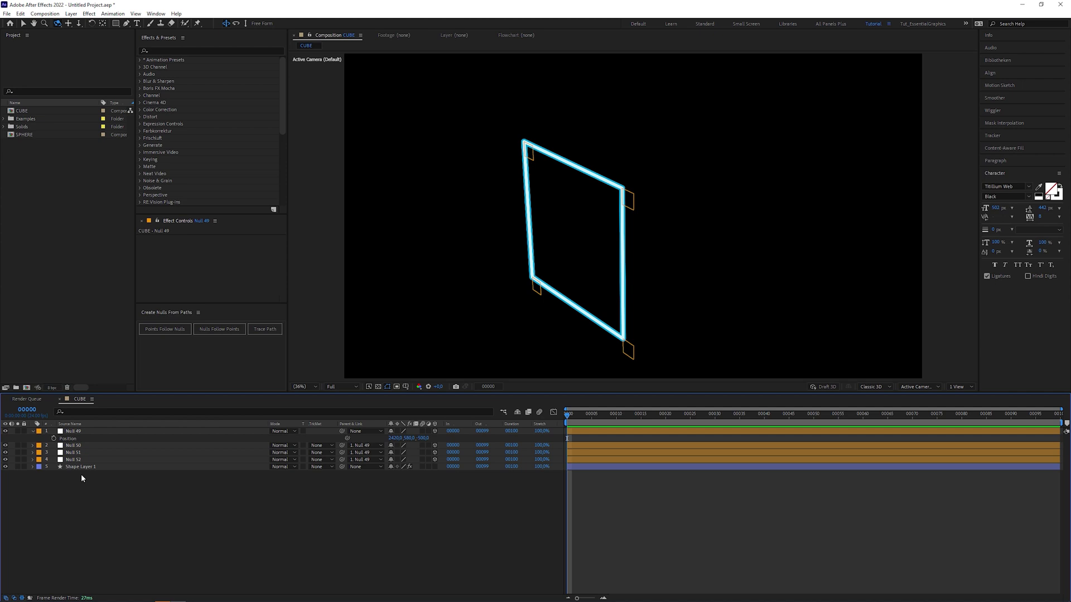
{"action": "left_click", "coordinate": [81, 468]}
{"action": "left_click", "coordinate": [86, 431], "text": "shift"}
{"action": "key", "text": "ctrl+d"}
{"action": "left_click_drag", "start_coordinate": [86, 452], "coordinate": [89, 438]}
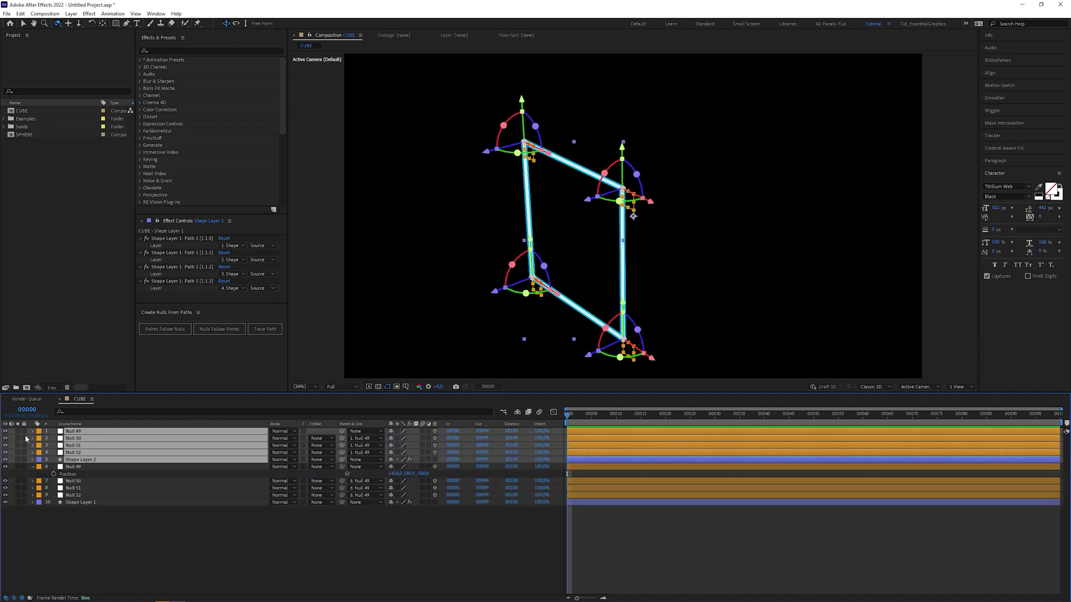
Step: Nudge the duplicated square slightly along depth by dragging its Null 49
{"action": "left_click", "coordinate": [112, 432]}
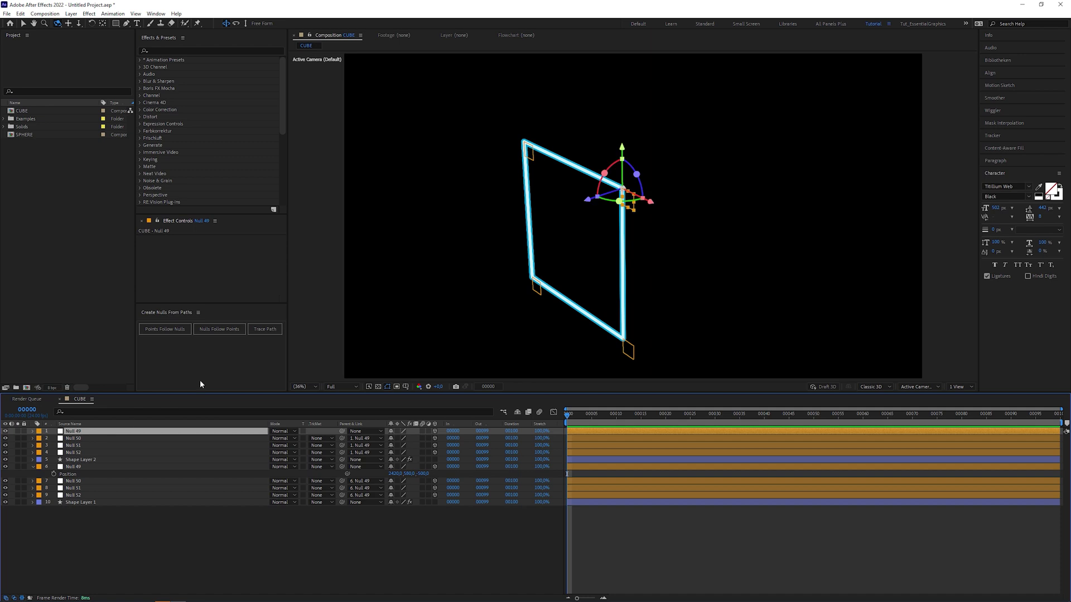
{"action": "key", "text": "v"}
{"action": "left_click_drag", "start_coordinate": [589, 200], "coordinate": [544, 225]}
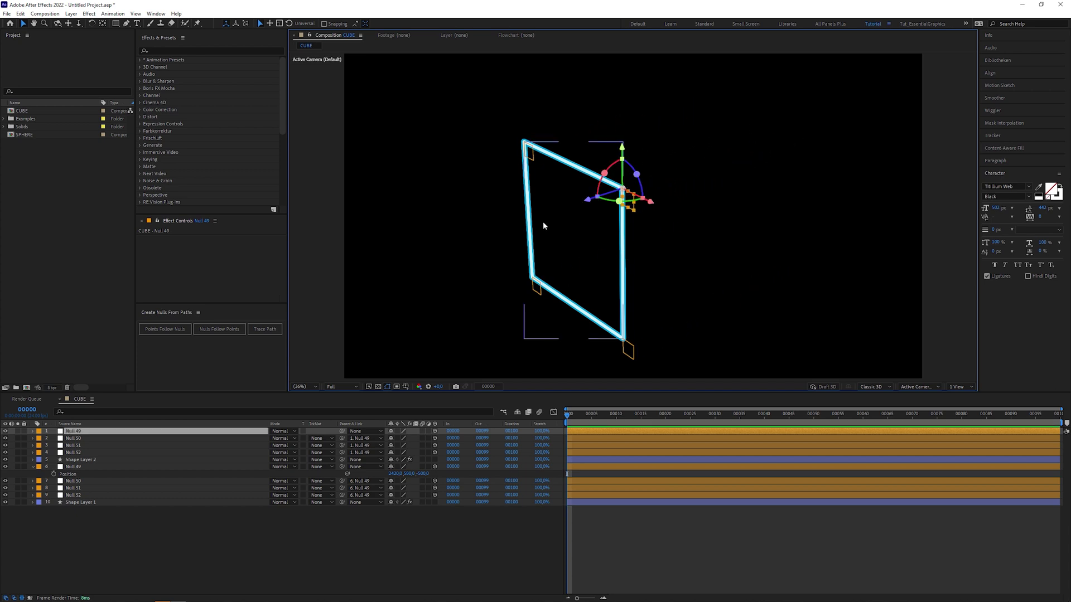
Step: Relink Shape Layer 2's four point effects to layers 1, 2, 3 and 4
{"action": "left_click", "coordinate": [160, 460]}
{"action": "left_click", "coordinate": [242, 246]}
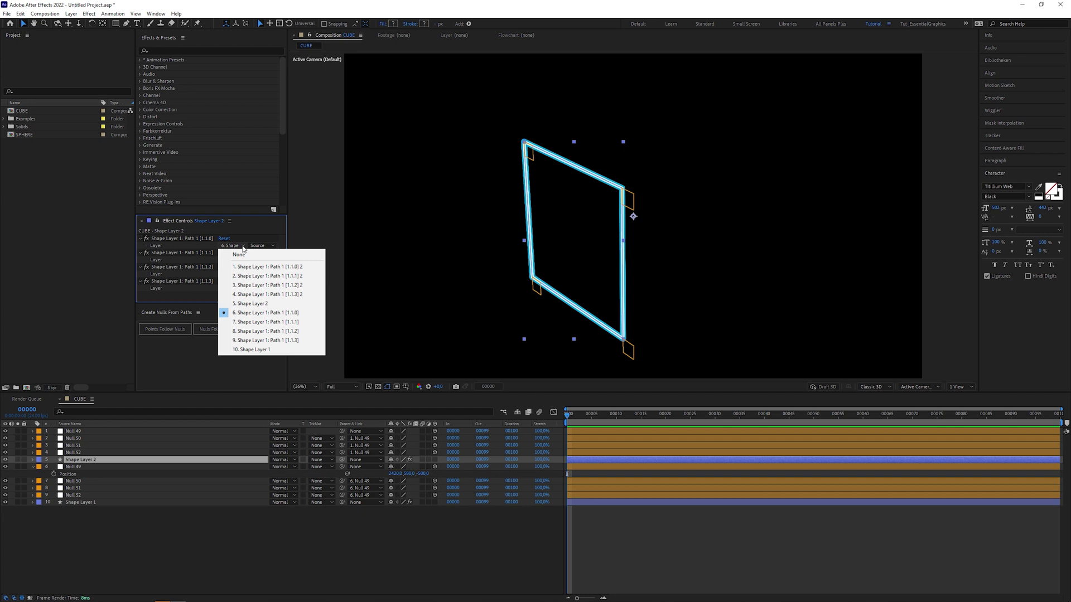
{"action": "left_click", "coordinate": [245, 267]}
{"action": "left_click", "coordinate": [233, 260]}
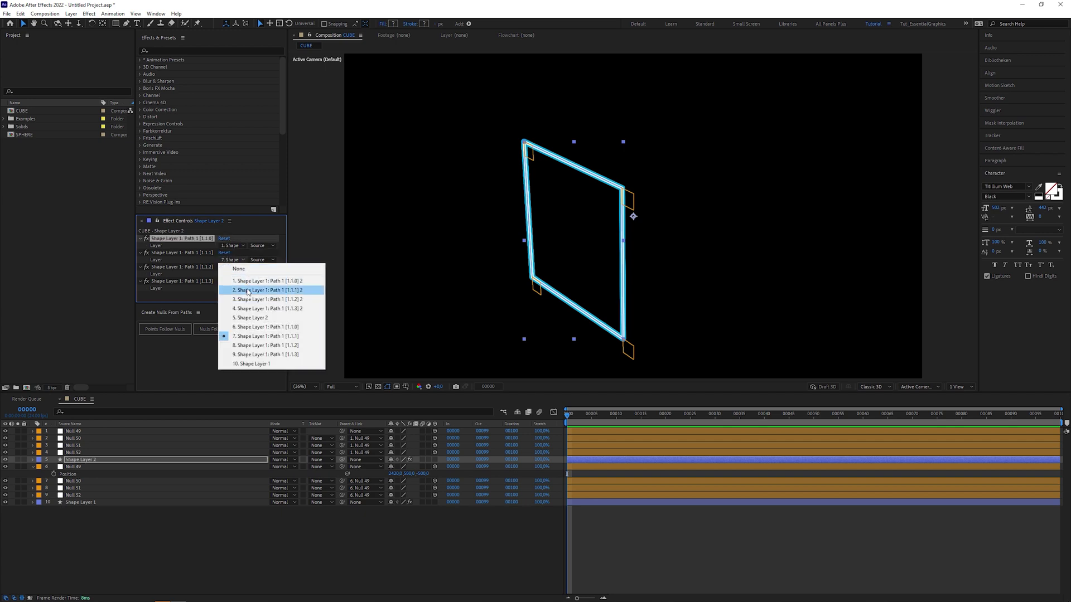
{"action": "left_click", "coordinate": [248, 291]}
{"action": "left_click", "coordinate": [233, 274]}
{"action": "left_click", "coordinate": [249, 313]}
{"action": "left_click", "coordinate": [233, 288]}
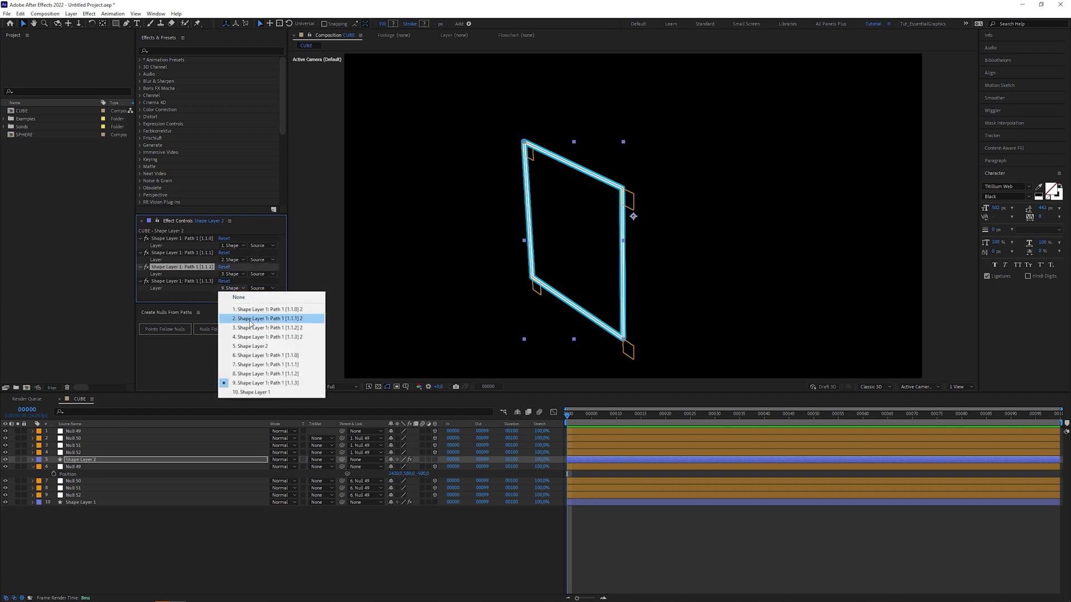
{"action": "left_click", "coordinate": [249, 337]}
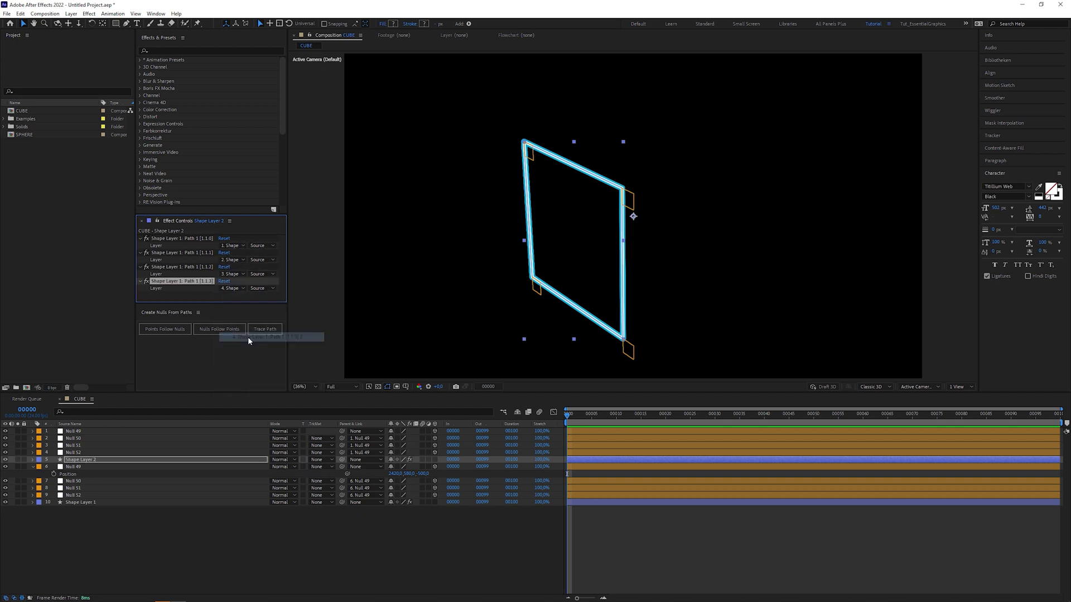
{"action": "left_click", "coordinate": [201, 433]}
Step: Move the duplicated square forward to Z position 45 via Null 49
{"action": "key", "text": "p"}
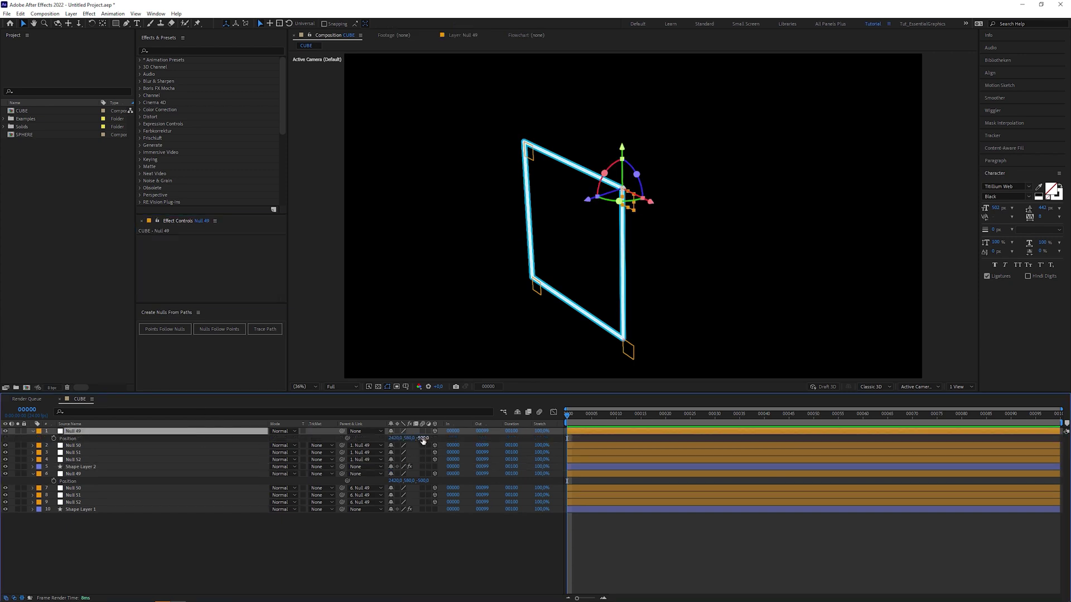
{"action": "left_click_drag", "start_coordinate": [428, 441], "coordinate": [843, 440]}
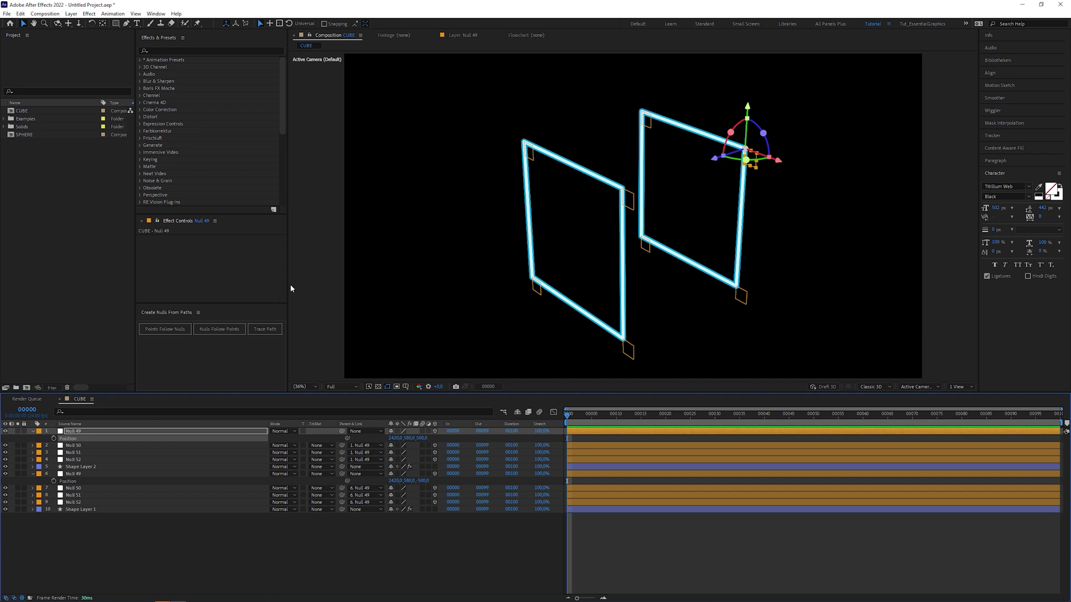
{"action": "left_click", "coordinate": [106, 467], "text": "shift"}
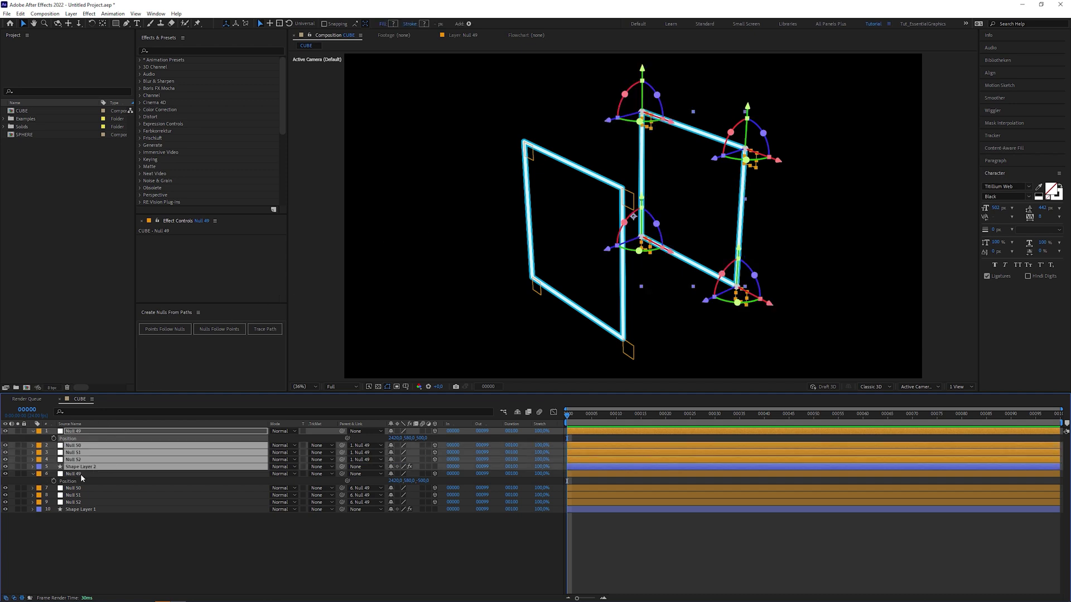
Step: Try rotating Null 49 90° around Y and sliding it over, then undo
{"action": "left_click", "coordinate": [106, 433]}
{"action": "key", "text": "r"}
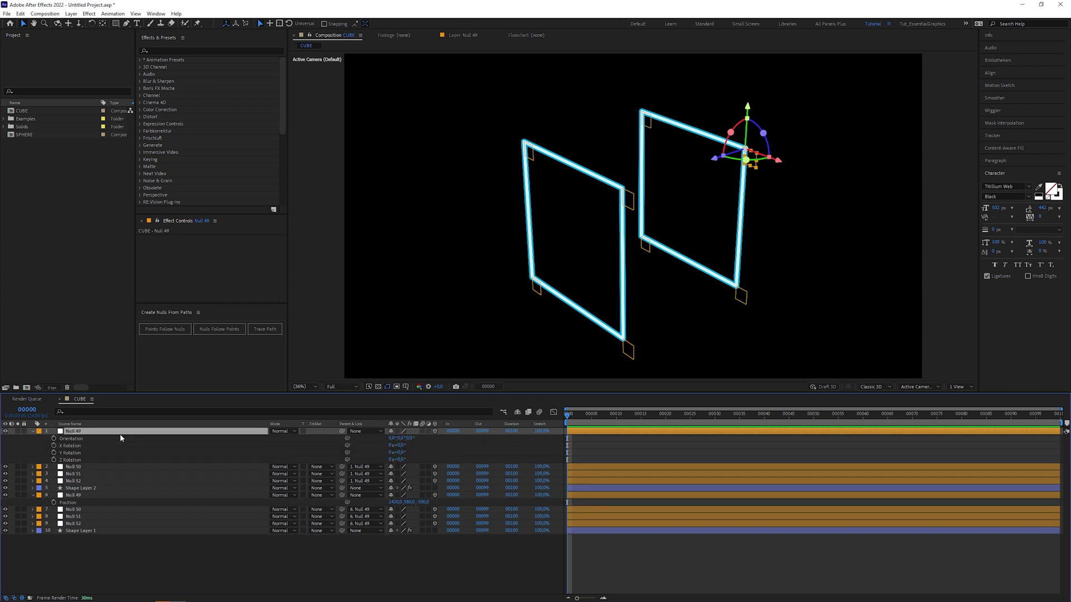
{"action": "left_click_drag", "start_coordinate": [400, 453], "coordinate": [439, 453]}
{"action": "left_click_drag", "start_coordinate": [716, 160], "coordinate": [588, 200]}
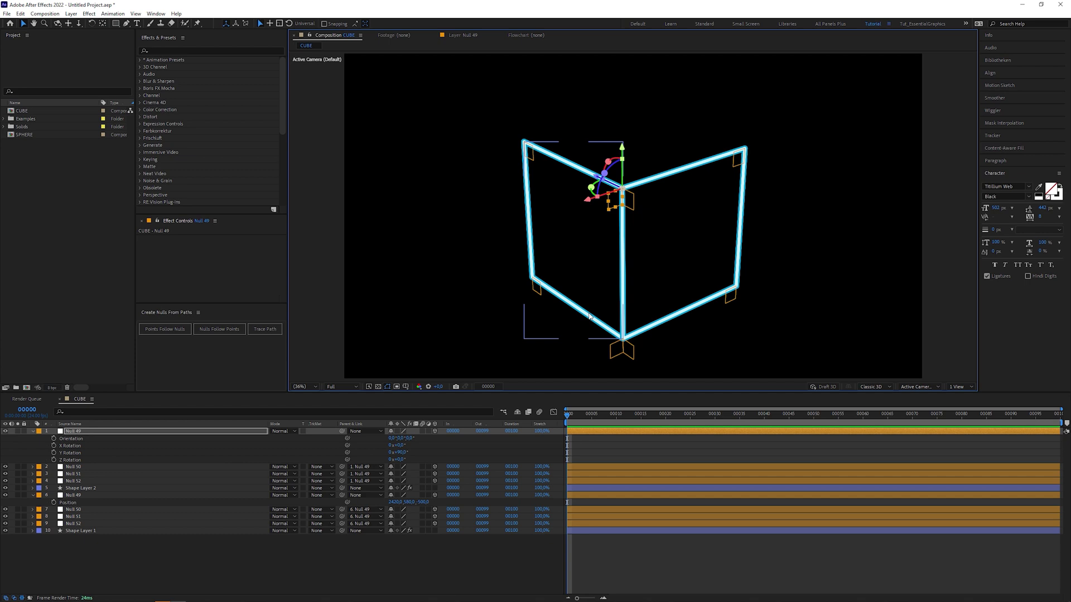
{"action": "key", "text": "ctrl+z"}
{"action": "key", "text": "ctrl+z"}
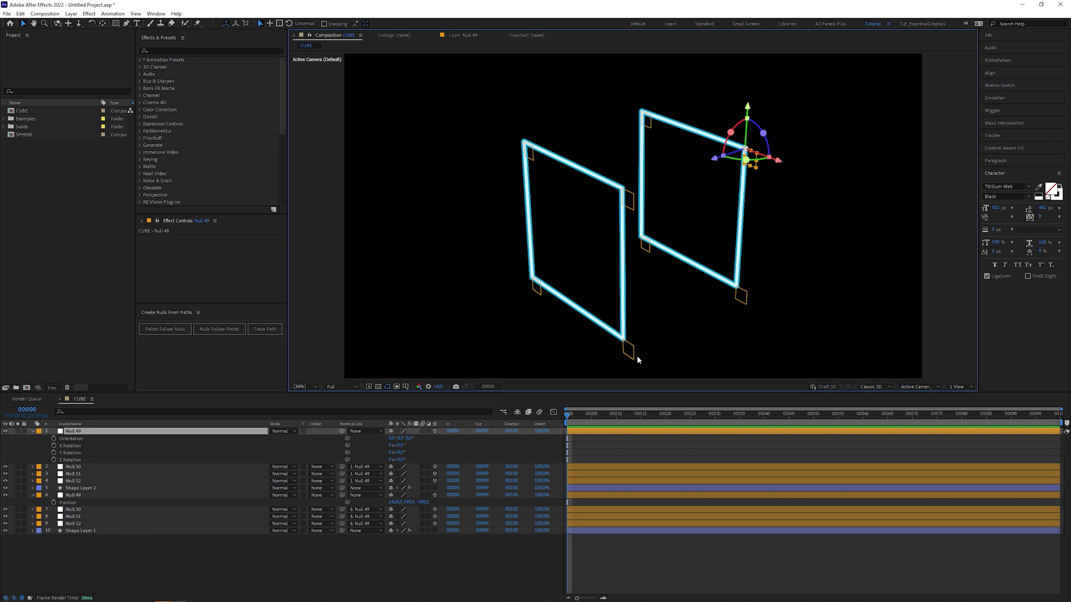
Step: Relink the copied shape's second, third and fourth points to layers 6, 3 and 3
{"action": "left_click", "coordinate": [96, 532]}
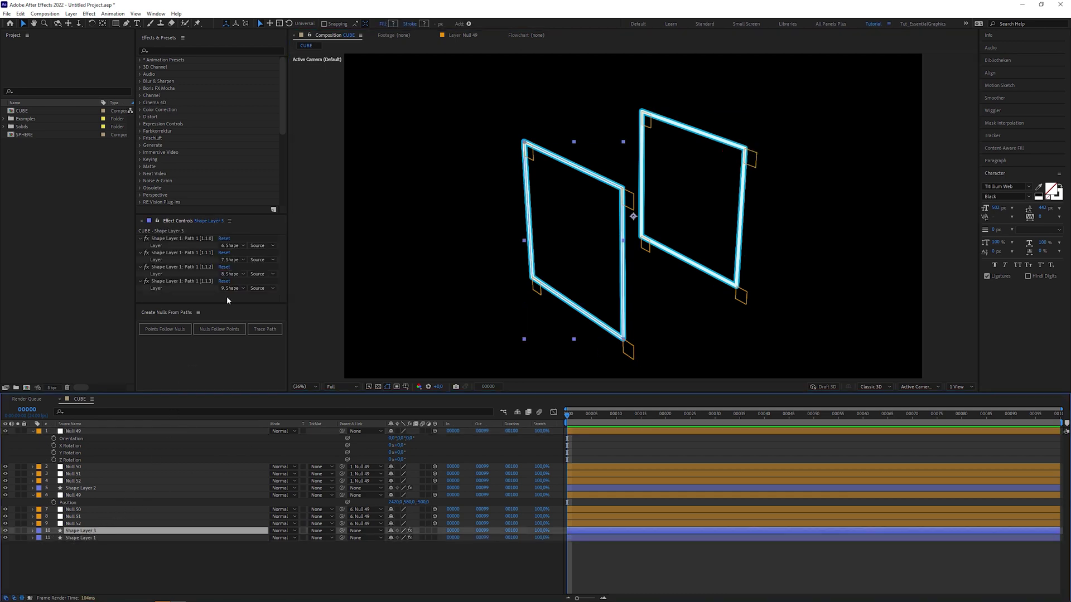
{"action": "left_click", "coordinate": [234, 260]}
{"action": "left_click", "coordinate": [252, 327]}
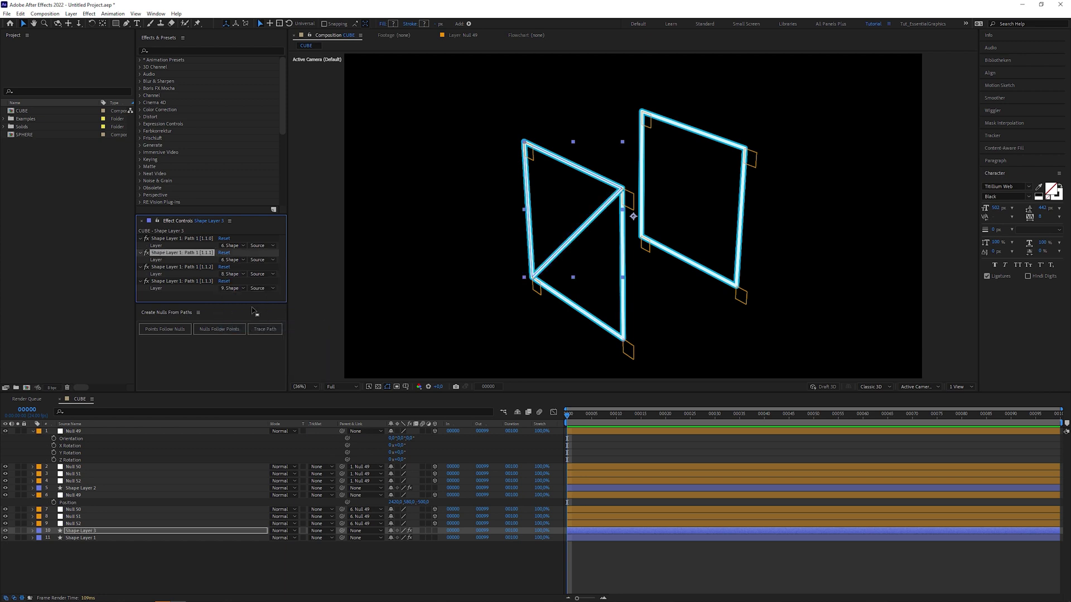
{"action": "left_click", "coordinate": [239, 274]}
{"action": "left_click", "coordinate": [249, 314]}
{"action": "left_click", "coordinate": [233, 288]}
{"action": "left_click", "coordinate": [251, 329]}
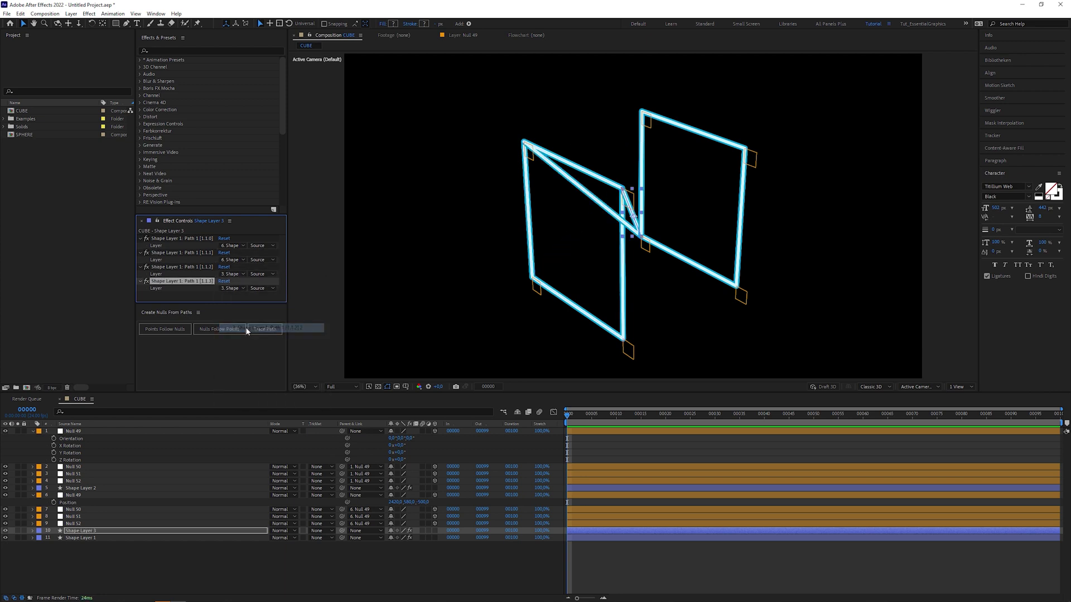
Step: Orbit the view to check the connecting edges, then expand the Examples folder
{"action": "key", "text": "c"}
{"action": "left_click_drag", "start_coordinate": [640, 282], "coordinate": [520, 313]}
{"action": "key", "text": "v"}
{"action": "left_click", "coordinate": [4, 120]}
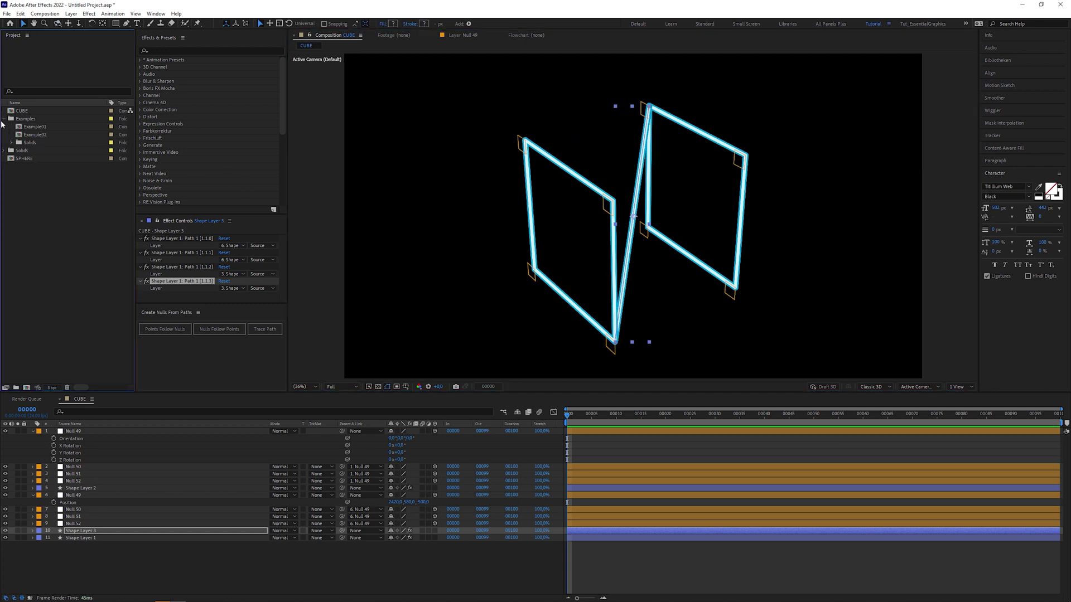
Step: Open Example01 and change the bar's Stroke 1 colour to green
{"action": "double_click", "coordinate": [34, 128]}
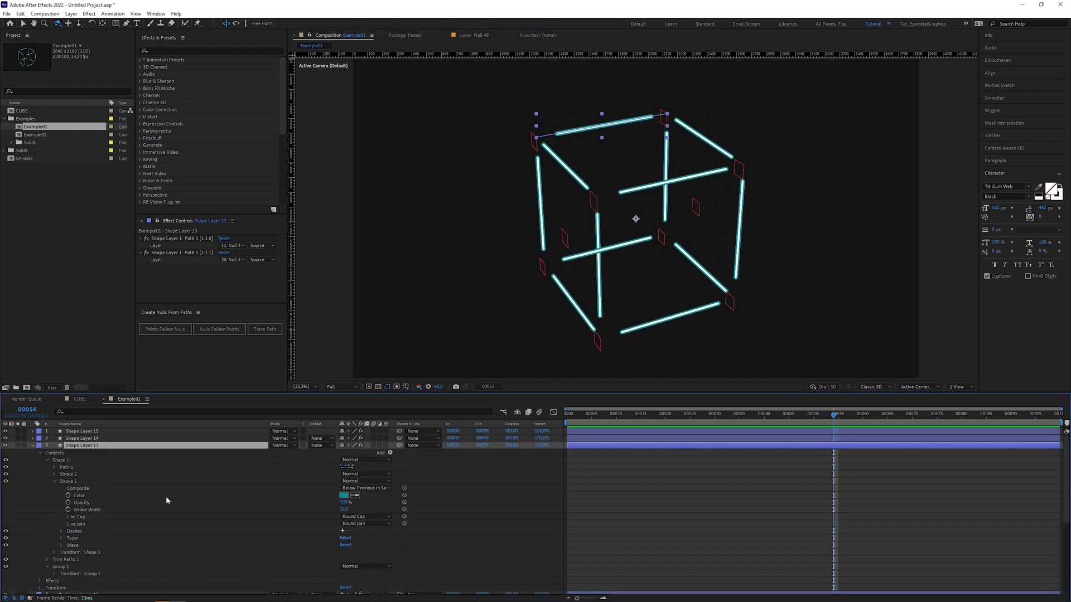
{"action": "left_click", "coordinate": [344, 496]}
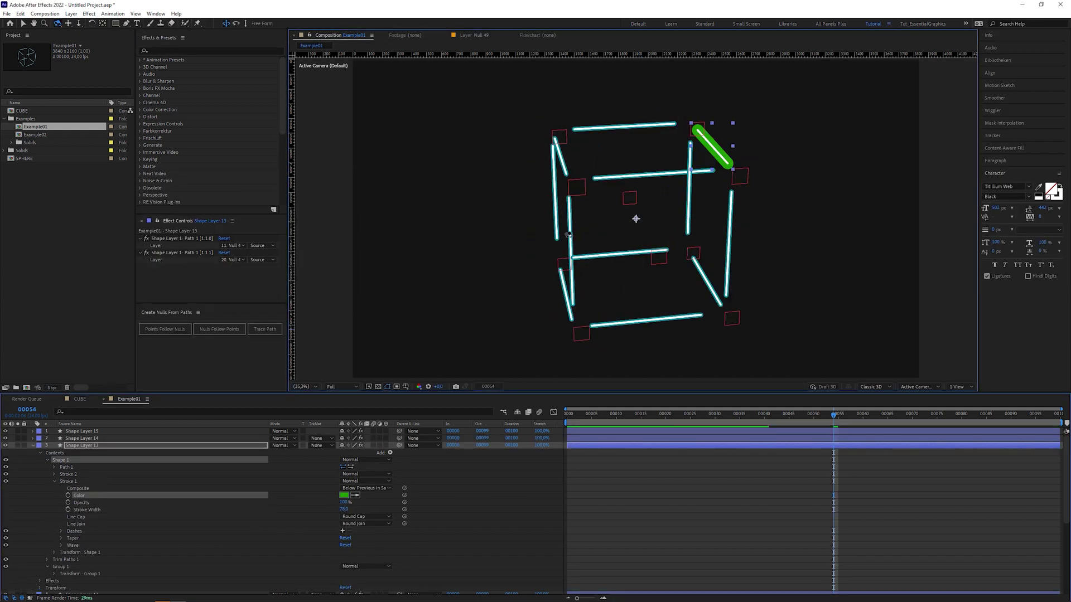
{"action": "left_click_drag", "start_coordinate": [564, 237], "coordinate": [546, 242]}
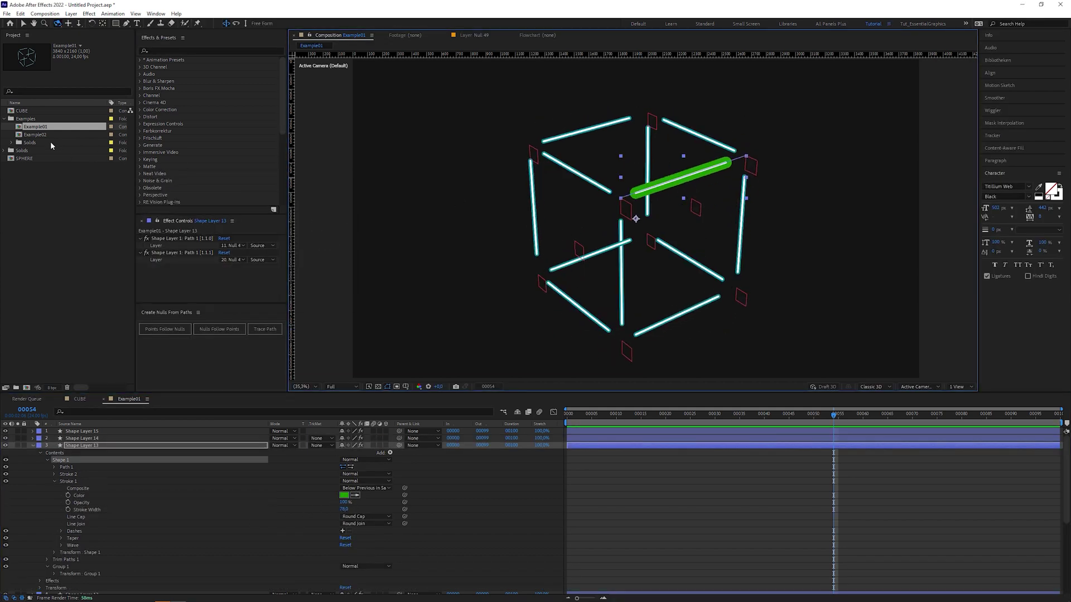
Step: Open Example02, trim the cube outline's end to 3%, then reopen CUBE
{"action": "double_click", "coordinate": [45, 134]}
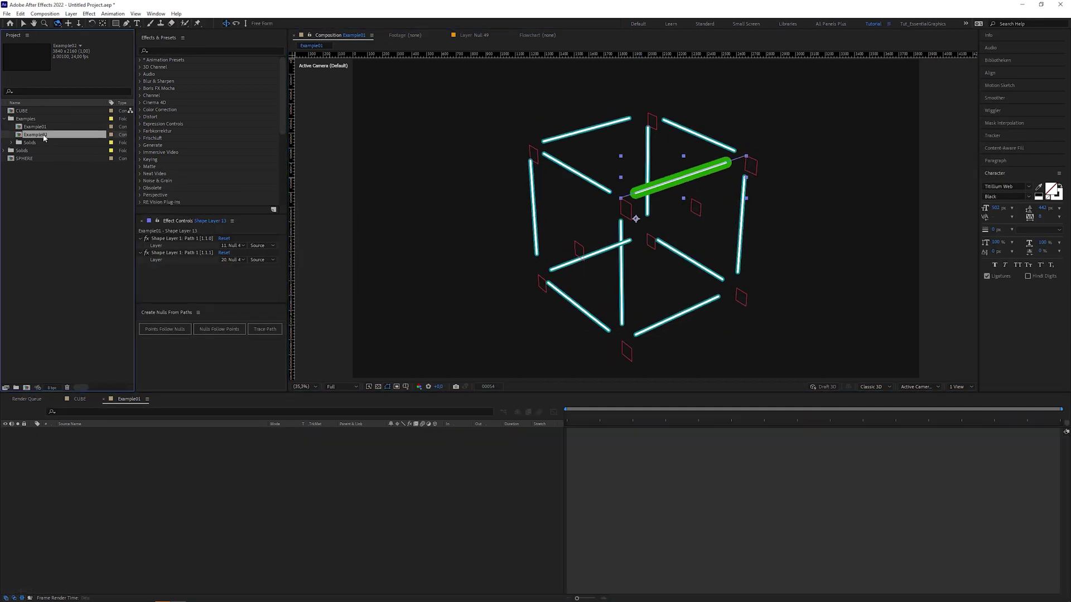
{"action": "left_click", "coordinate": [33, 431]}
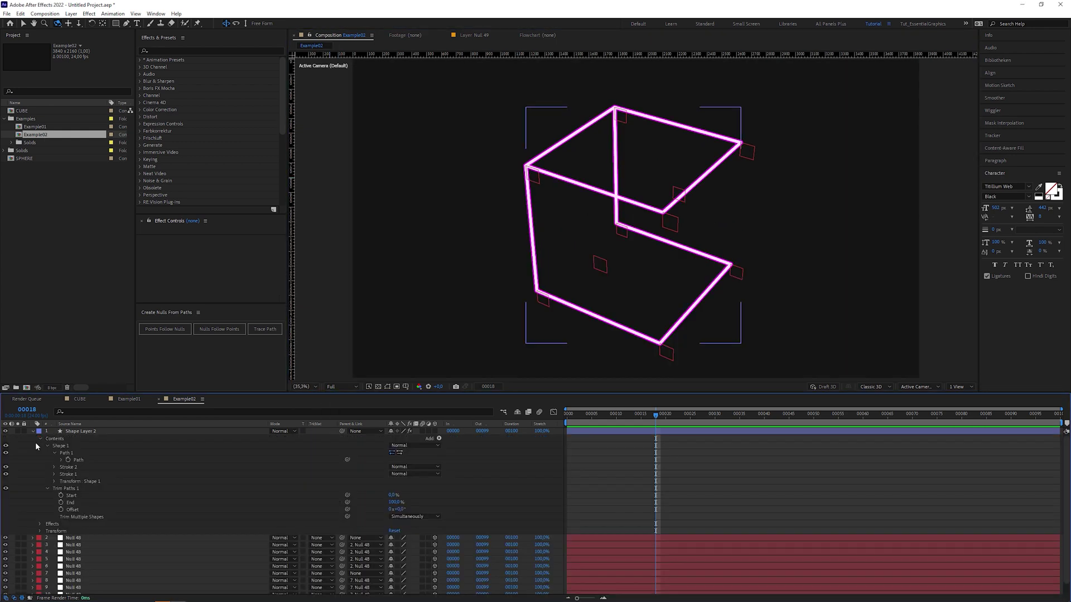
{"action": "mouse_move", "coordinate": [394, 502]}
{"action": "left_mouse_down"}
{"action": "mouse_move", "coordinate": [340, 502]}
{"action": "mouse_move", "coordinate": [395, 502]}
{"action": "left_mouse_up"}
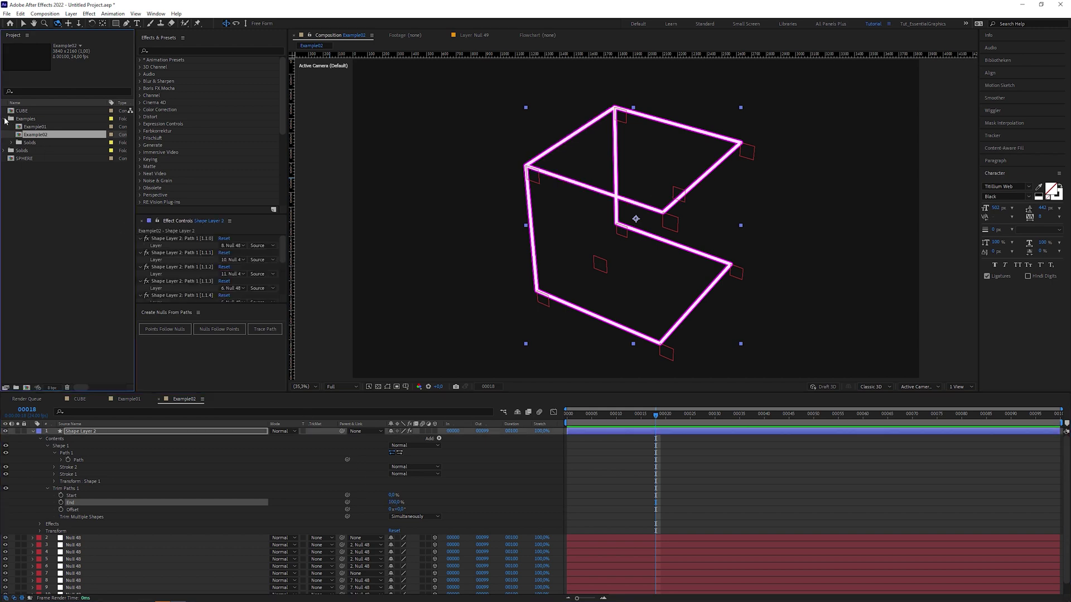
{"action": "left_click", "coordinate": [5, 120]}
{"action": "double_click", "coordinate": [23, 113]}
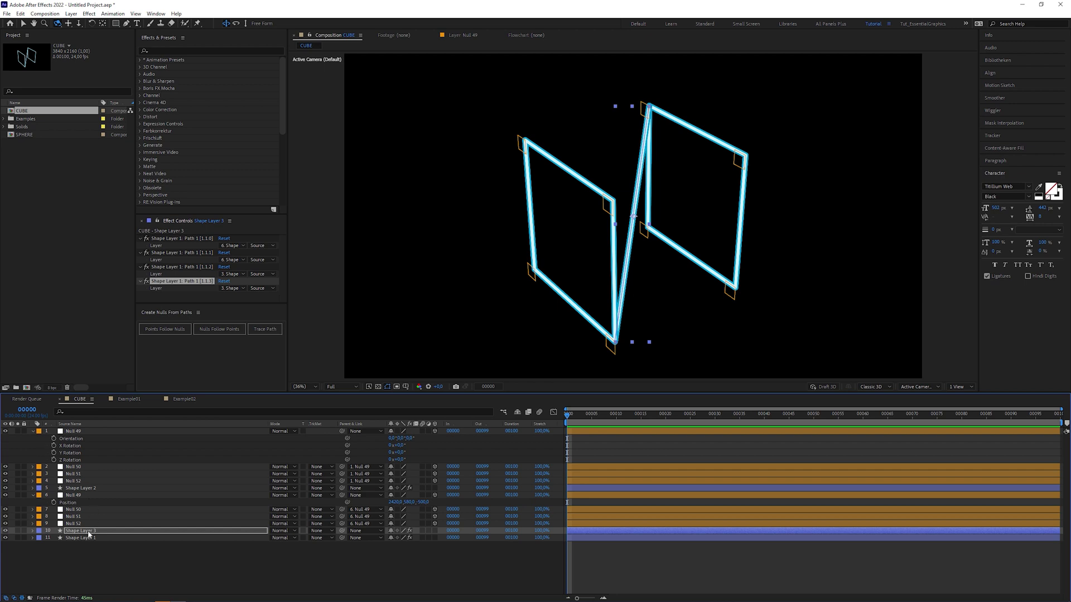
Step: Draw a new two-point line with the Pen and create nulls on its points
{"action": "left_click", "coordinate": [106, 532]}
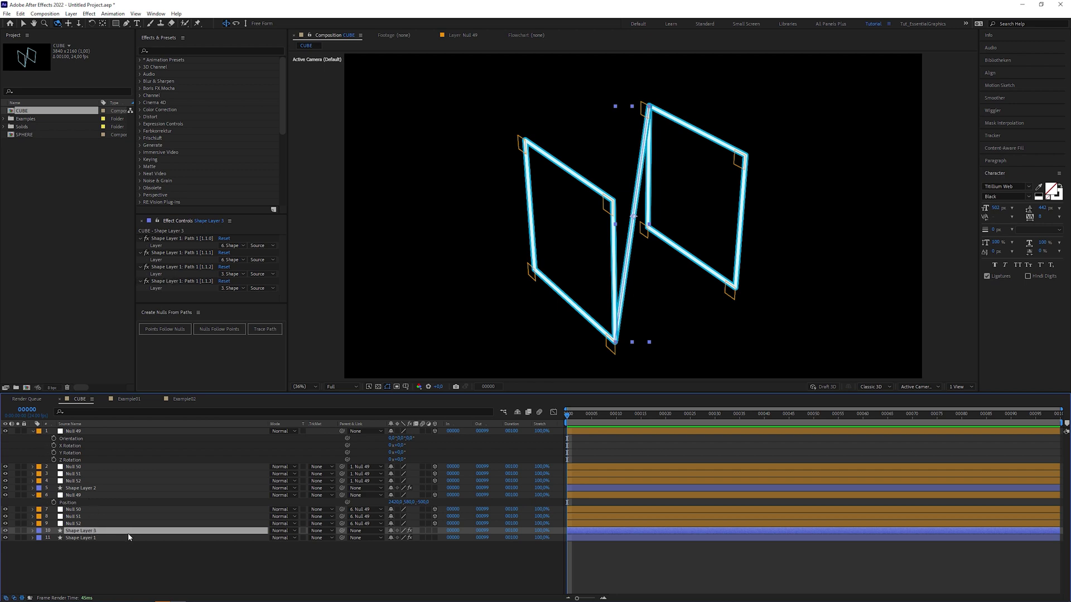
{"action": "left_click", "coordinate": [113, 557]}
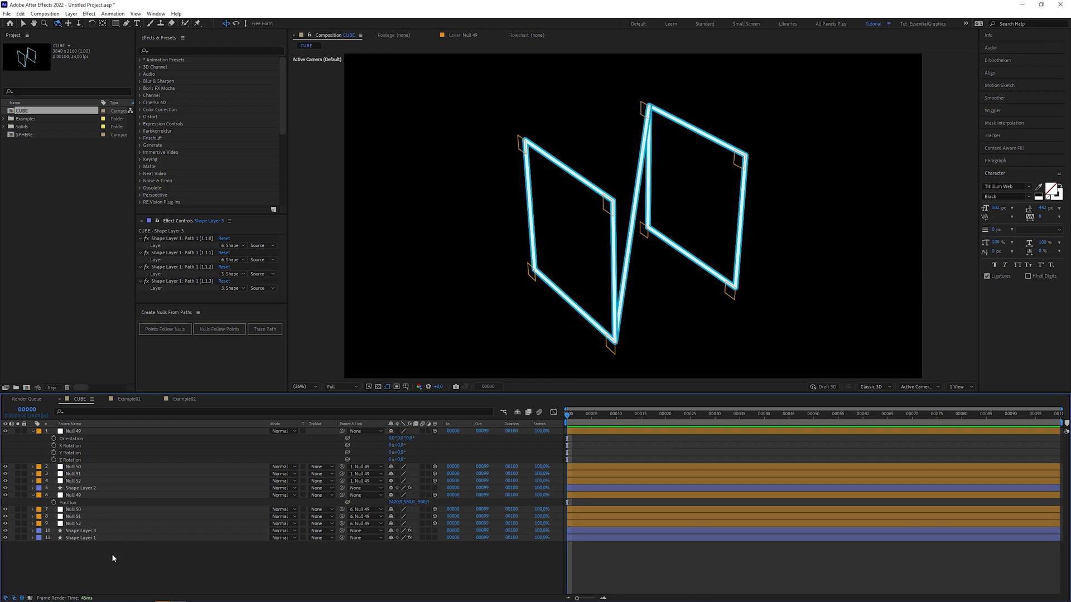
{"action": "left_click", "coordinate": [126, 24]}
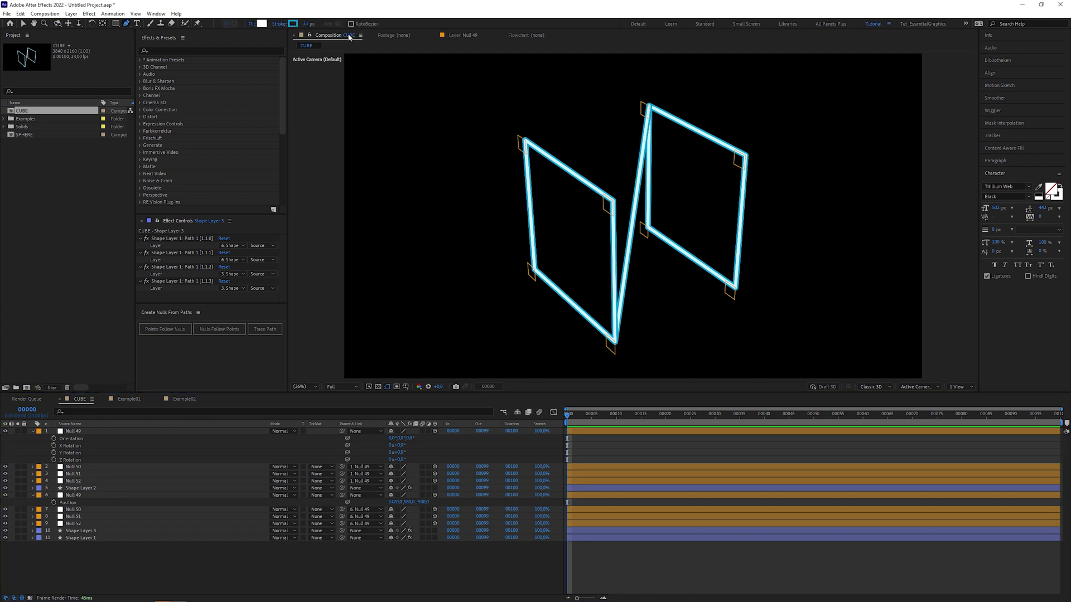
{"action": "left_click", "coordinate": [391, 128]}
{"action": "left_click", "coordinate": [492, 91]}
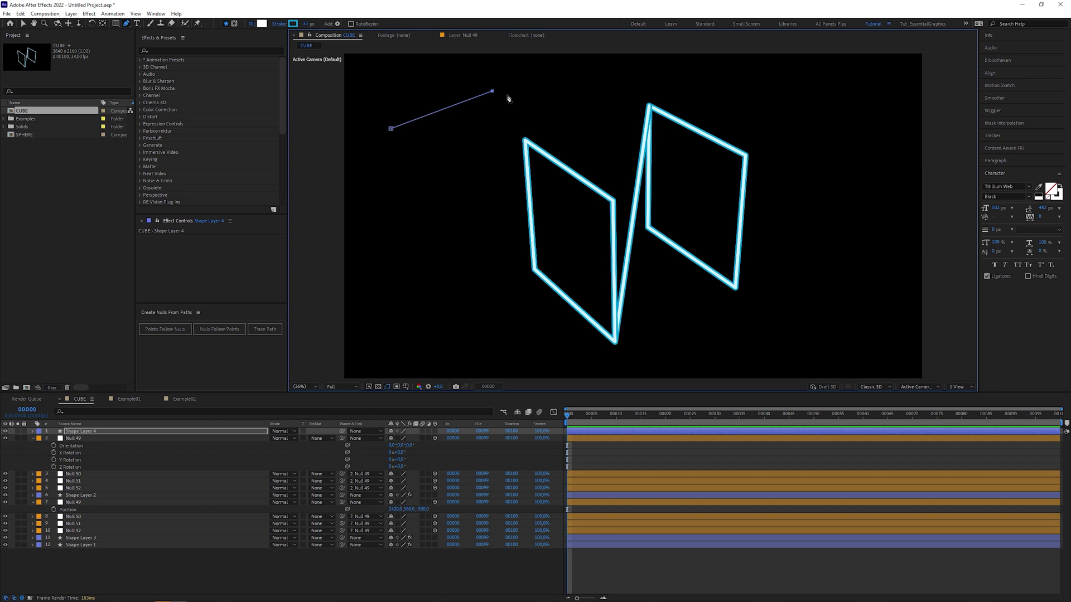
{"action": "left_click", "coordinate": [179, 333]}
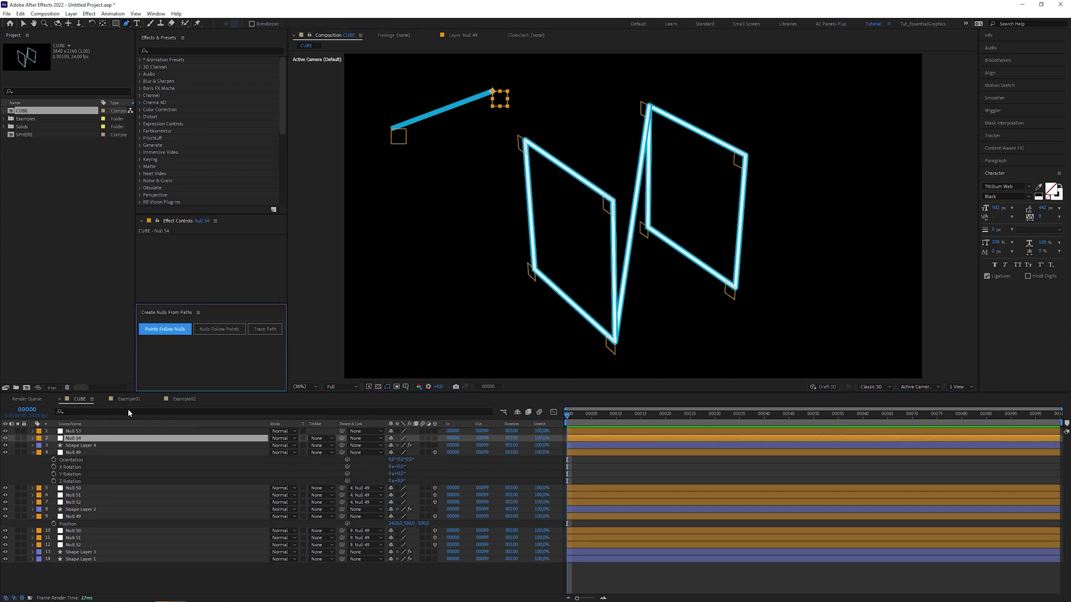
Step: Delete the unneeded Null 53 and Null 54
{"action": "left_click", "coordinate": [89, 431]}
{"action": "left_click", "coordinate": [92, 438], "text": "shift"}
{"action": "key", "text": "Delete"}
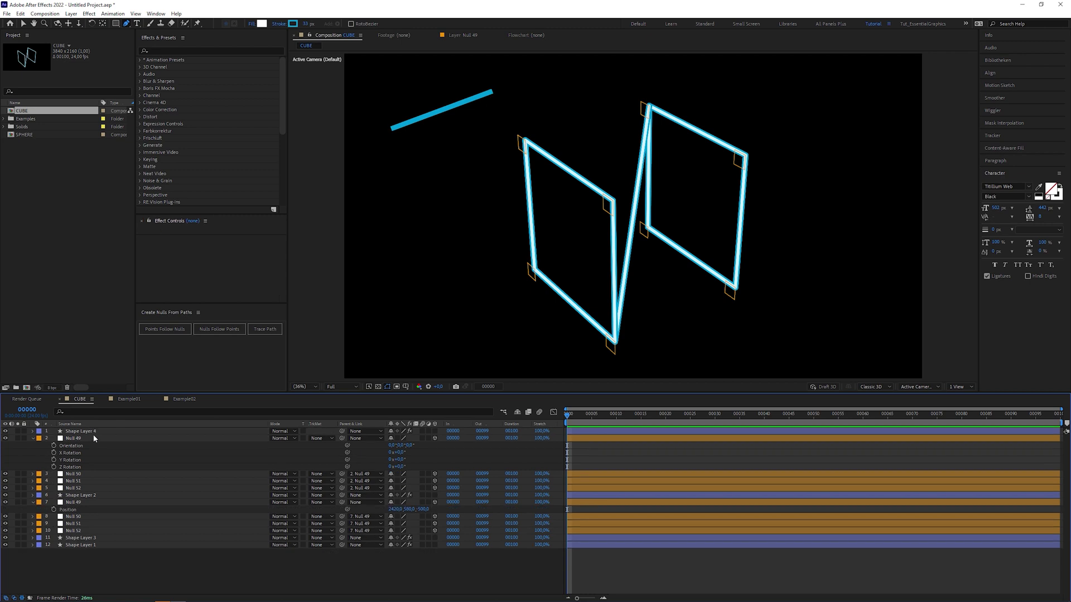
Step: Link Shape Layer 4's two points to layers 2 and 7
{"action": "left_click", "coordinate": [93, 434]}
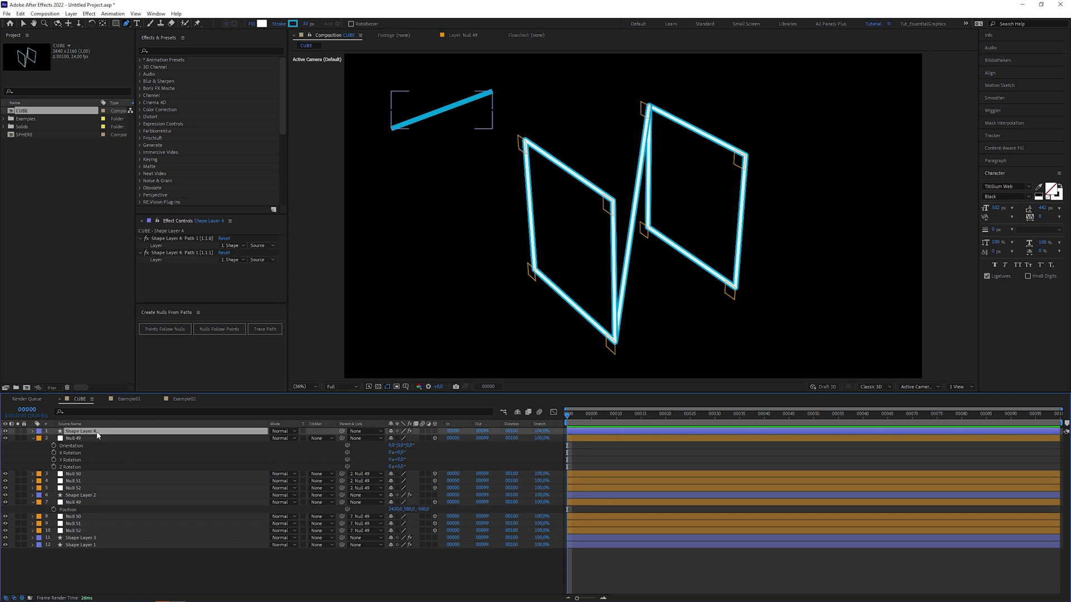
{"action": "left_click", "coordinate": [243, 247]}
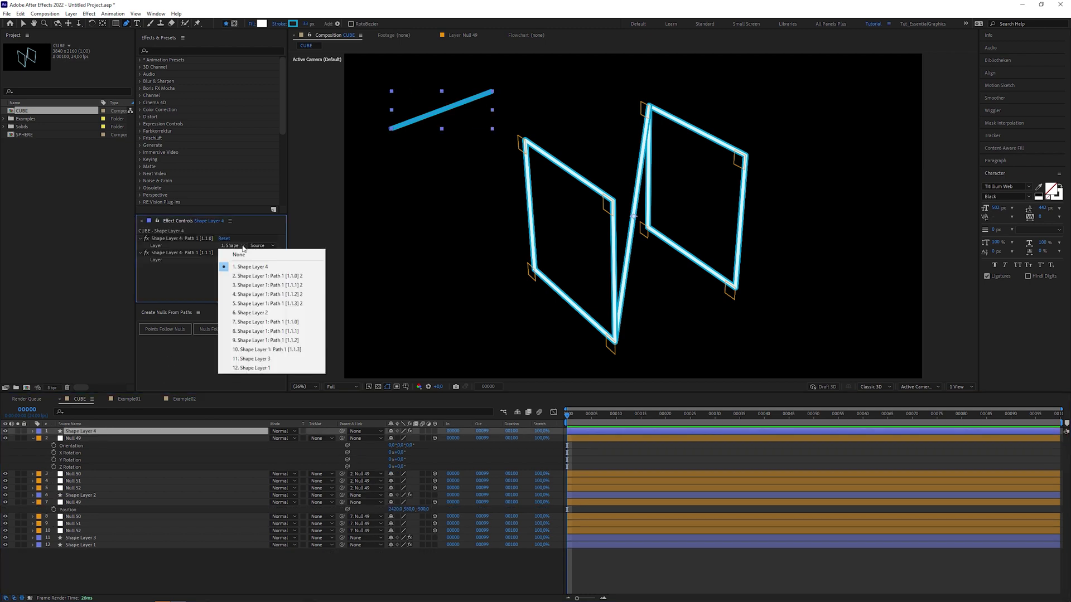
{"action": "left_click", "coordinate": [254, 279]}
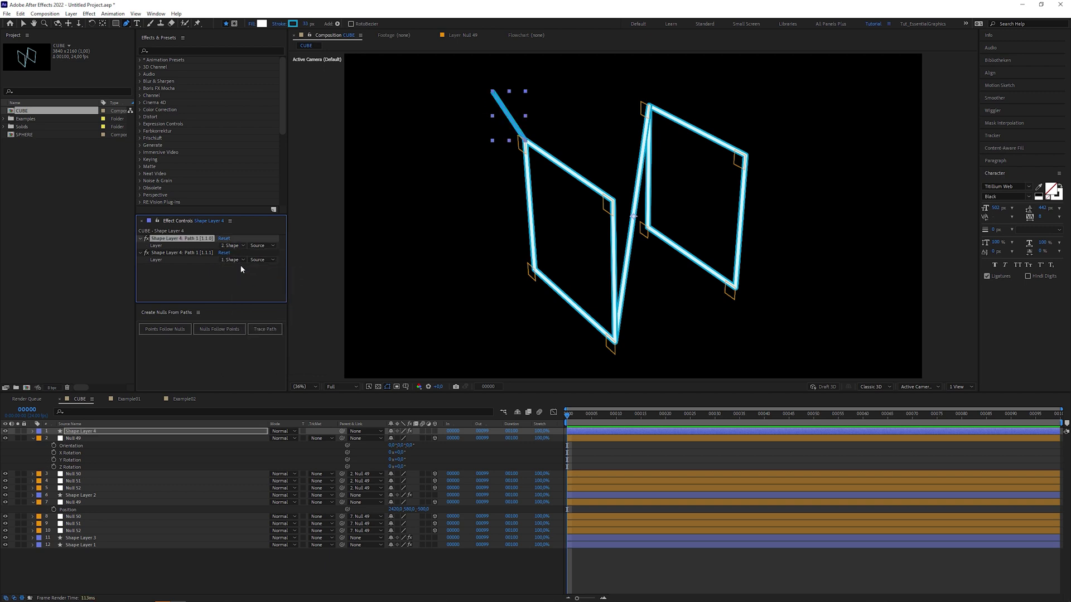
{"action": "left_click", "coordinate": [240, 260]}
{"action": "left_click", "coordinate": [256, 336]}
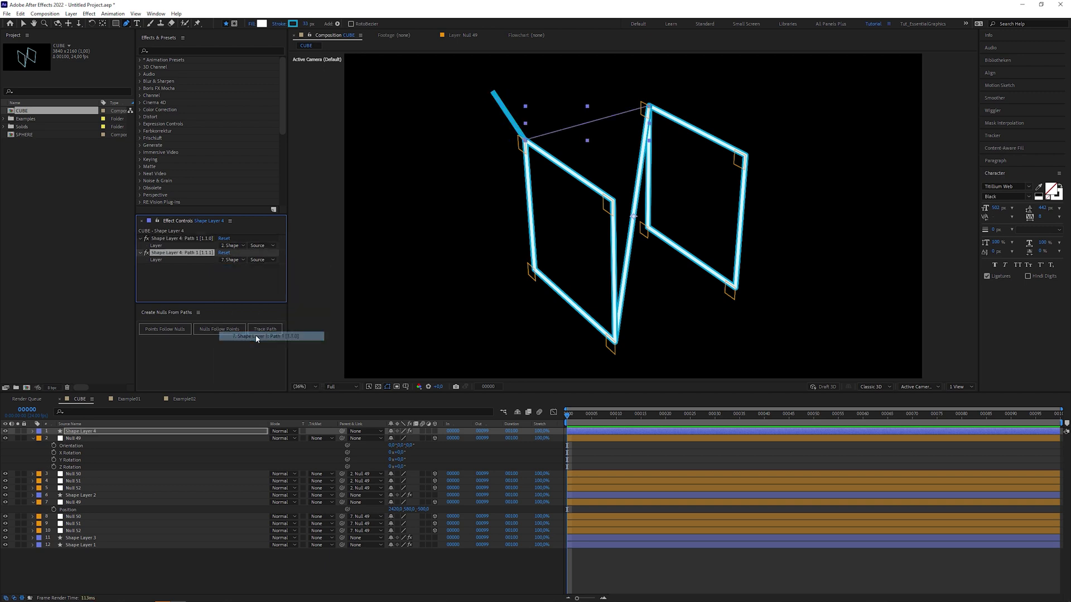
Step: Delete the old stroke and fill from Shape Layer 4's Shape 1
{"action": "left_click", "coordinate": [33, 431]}
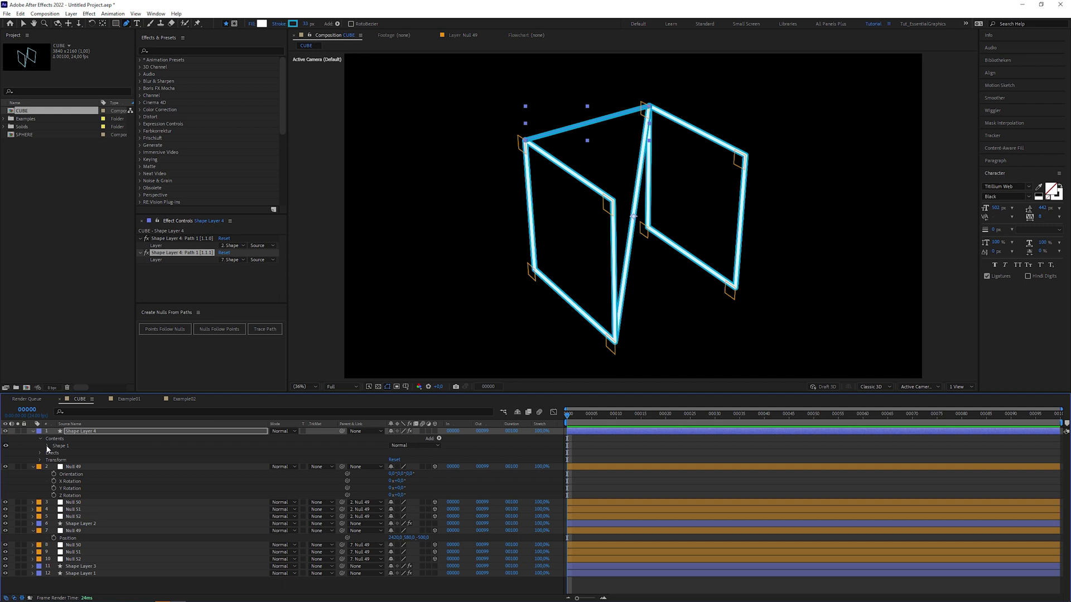
{"action": "left_click", "coordinate": [48, 447]}
{"action": "left_click", "coordinate": [90, 462]}
{"action": "left_click", "coordinate": [87, 469], "text": "shift"}
{"action": "key", "text": "Delete"}
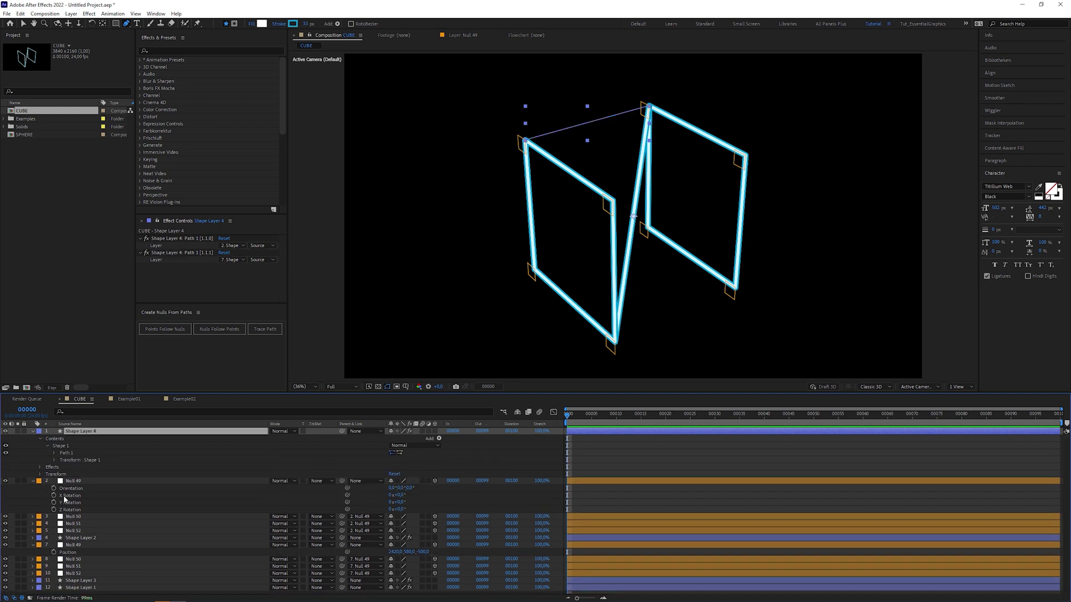
Step: Copy Stroke 1 and Stroke 2 from Shape Layer 2 into Shape Layer 4's Shape 1
{"action": "left_click", "coordinate": [32, 537]}
{"action": "left_click", "coordinate": [40, 546]}
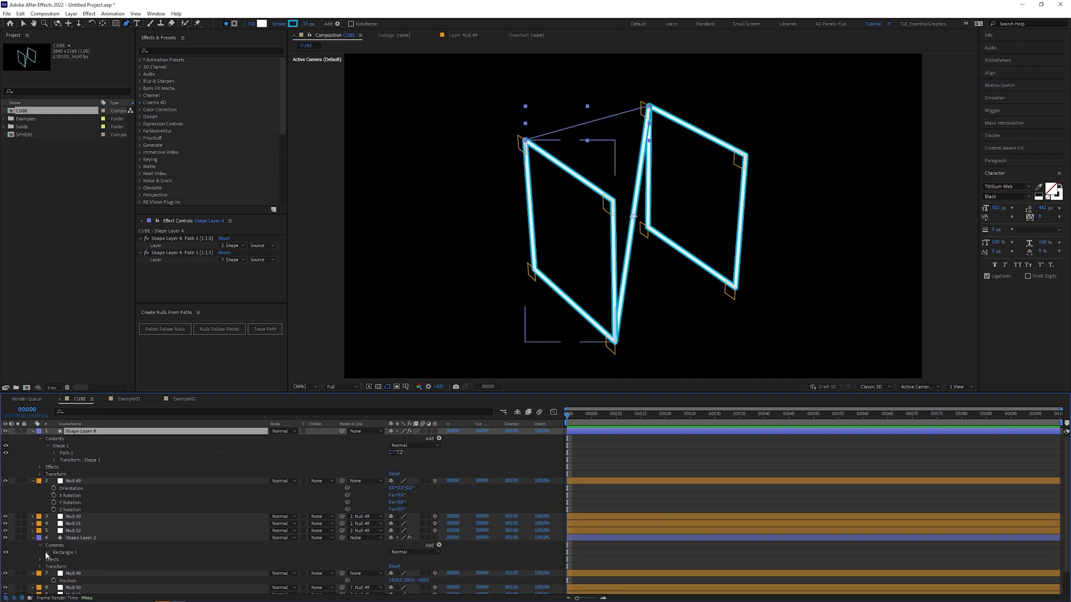
{"action": "left_click", "coordinate": [48, 552]}
{"action": "left_click", "coordinate": [102, 565]}
{"action": "left_click", "coordinate": [93, 574], "text": "shift"}
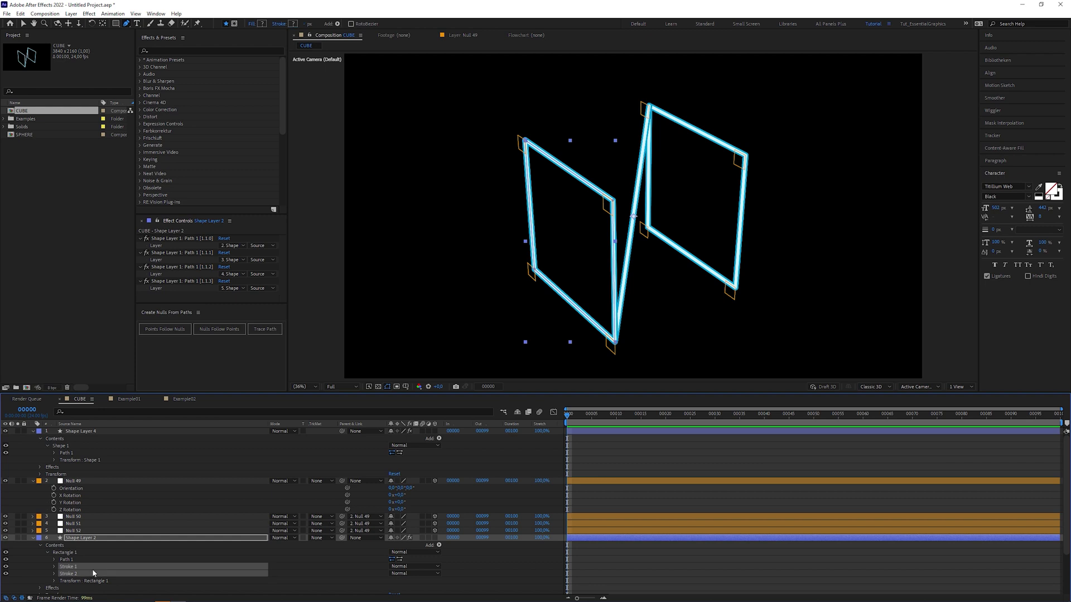
{"action": "left_click", "coordinate": [103, 444]}
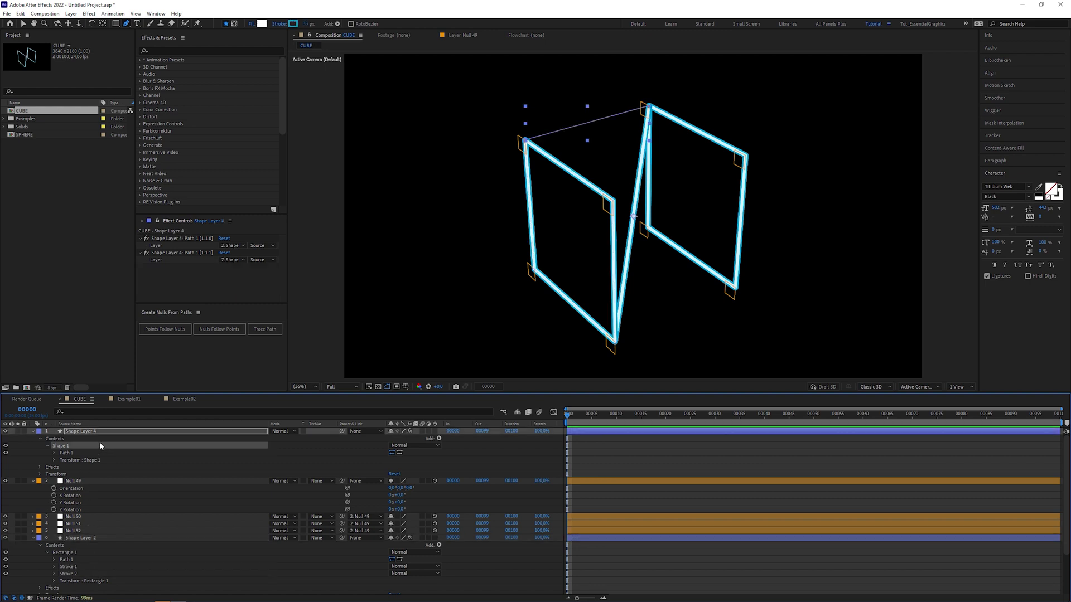
{"action": "key", "text": "ctrl+v"}
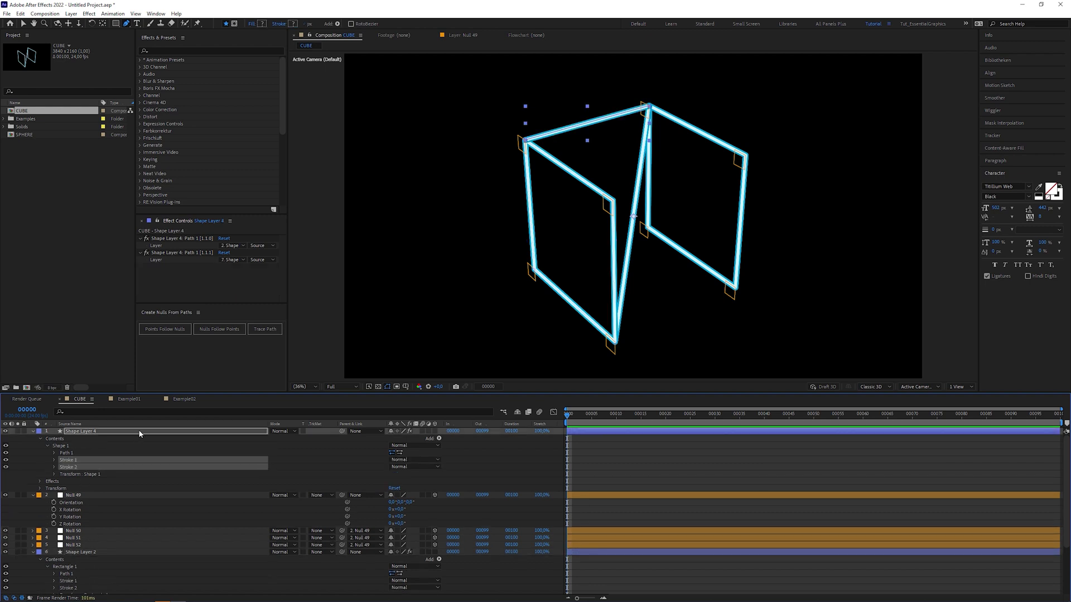
Step: Duplicate the edge layer and link its points to layers 4 and 9
{"action": "left_click", "coordinate": [139, 434]}
{"action": "key", "text": "ctrl+d"}
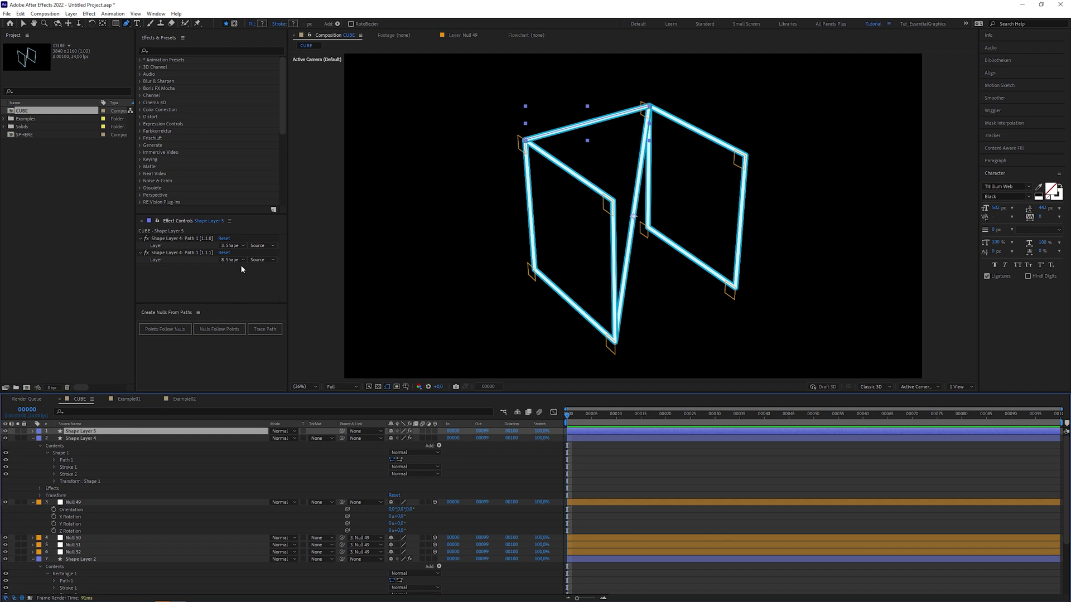
{"action": "left_click", "coordinate": [244, 245]}
{"action": "left_click", "coordinate": [245, 293]}
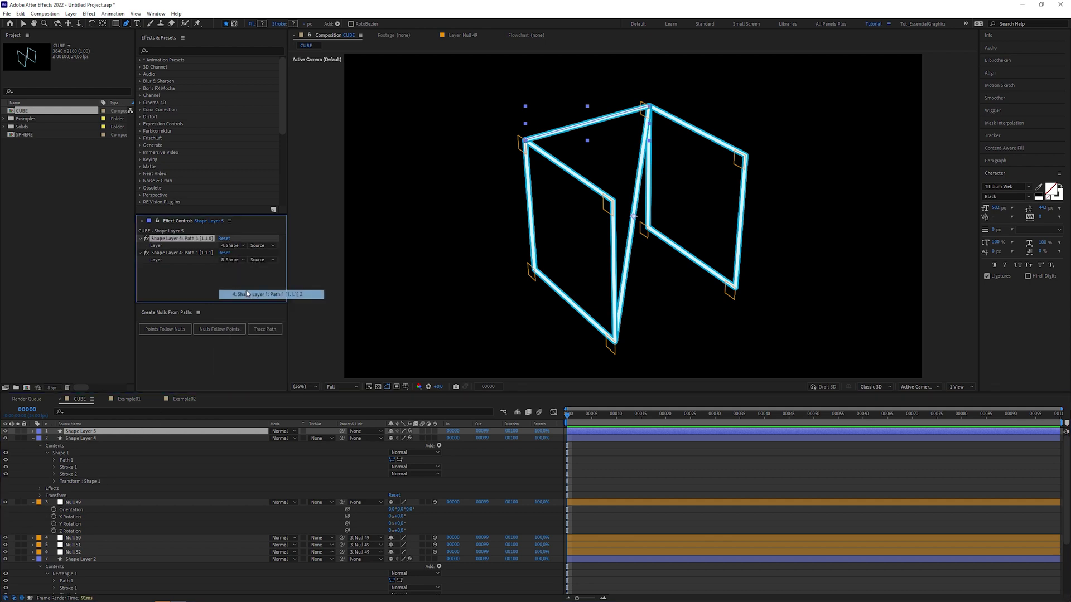
{"action": "left_click", "coordinate": [243, 263]}
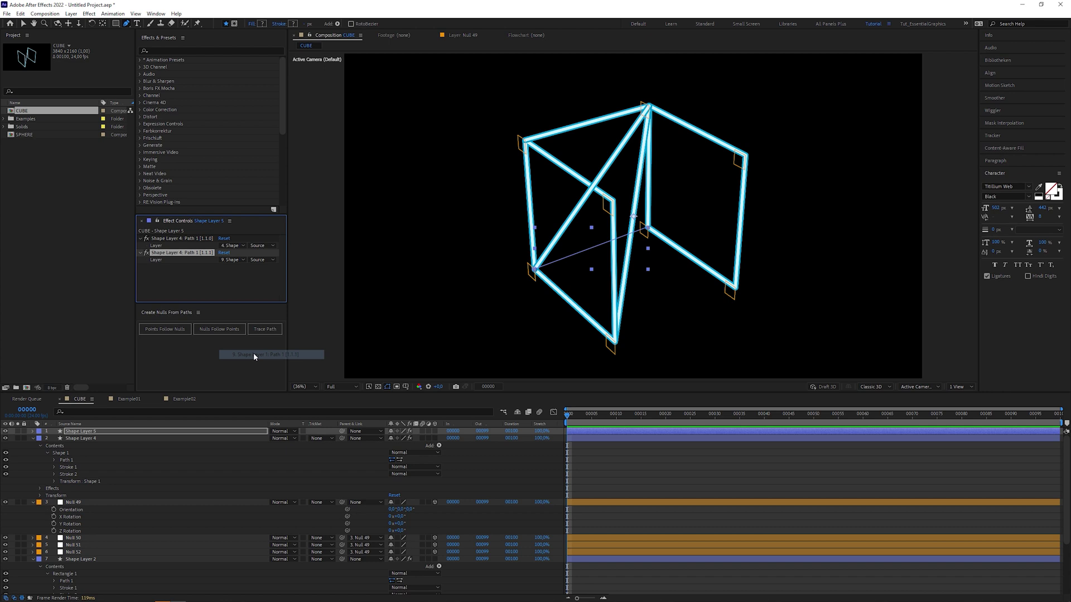
{"action": "left_click", "coordinate": [119, 431]}
Step: Duplicate again and link the new edge's points to layers 6 and 11
{"action": "key", "text": "ctrl+d"}
{"action": "left_click", "coordinate": [241, 246]}
{"action": "left_click", "coordinate": [241, 313]}
{"action": "left_click", "coordinate": [241, 260]}
{"action": "left_click", "coordinate": [239, 375]}
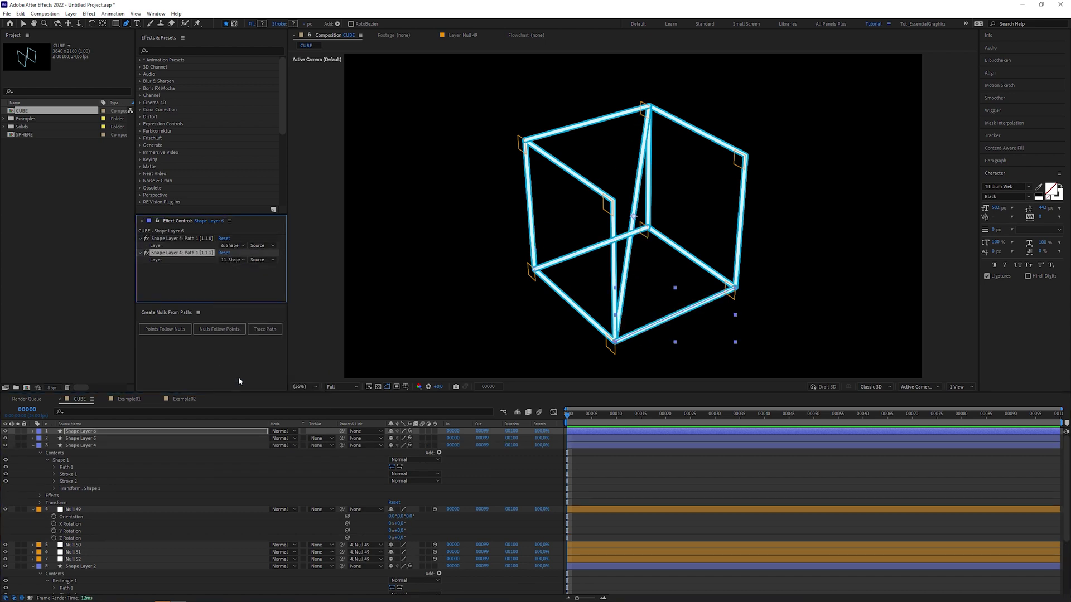
Step: Duplicate once more and link the second point to layer 13
{"action": "key", "text": "ctrl+d"}
{"action": "left_click", "coordinate": [233, 259]}
{"action": "left_click", "coordinate": [237, 375]}
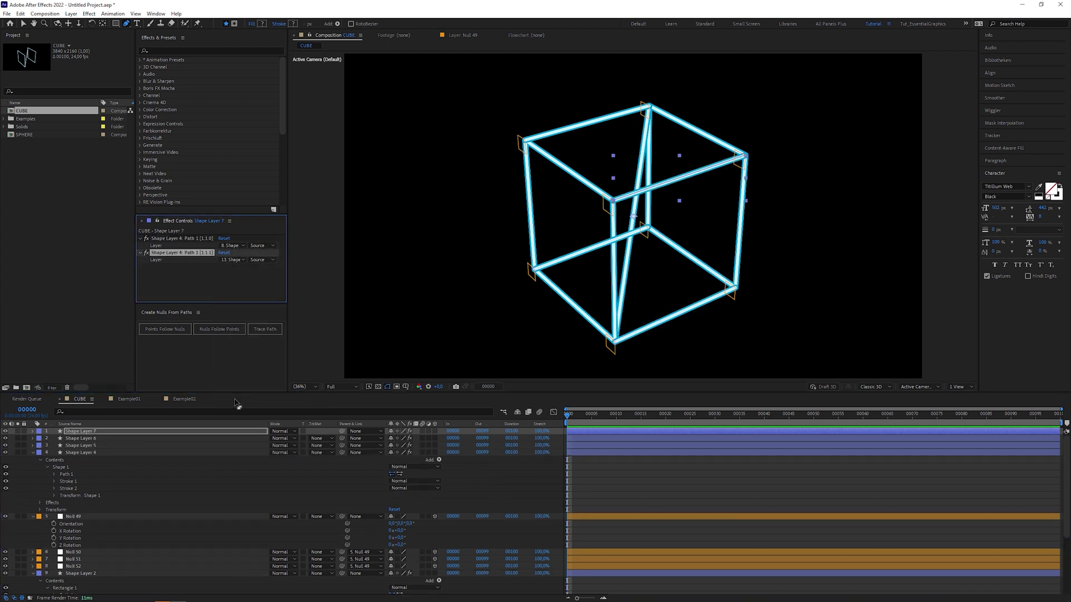
Step: Orbit around the cube, then drag Shape Layer 6 below Shape Layer 2
{"action": "key", "text": "c"}
{"action": "left_click_drag", "start_coordinate": [626, 253], "coordinate": [699, 260]}
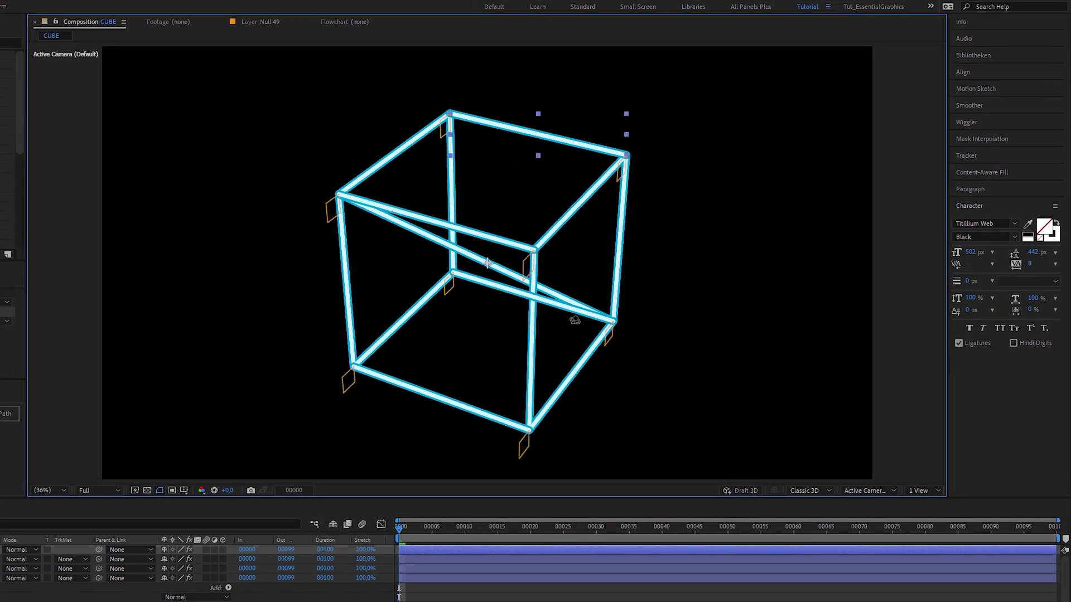
{"action": "left_click_drag", "start_coordinate": [575, 320], "coordinate": [522, 308]}
{"action": "key", "text": "v"}
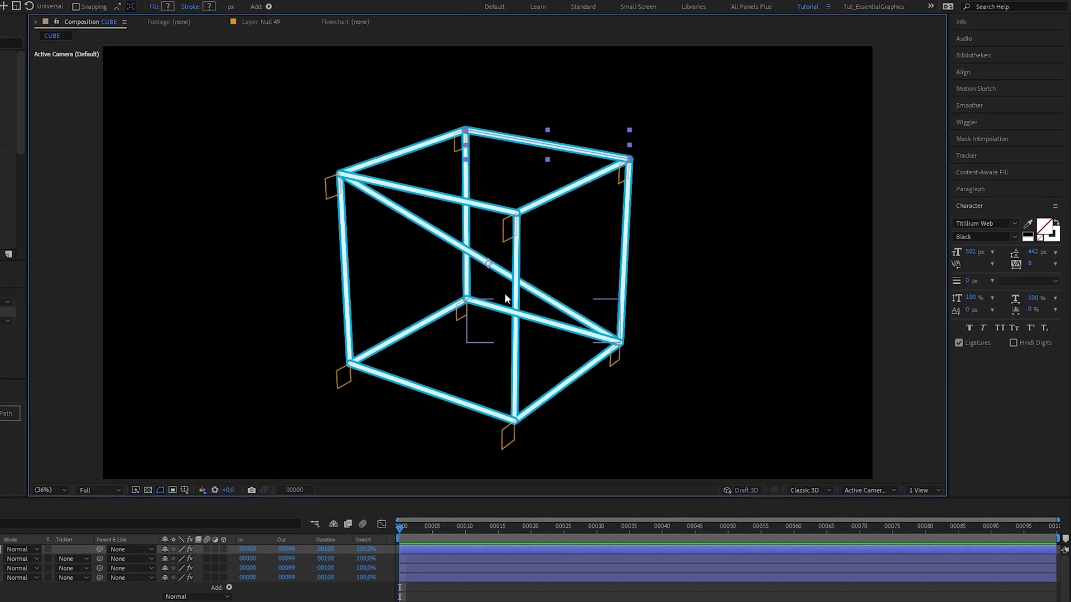
{"action": "left_click", "coordinate": [94, 440]}
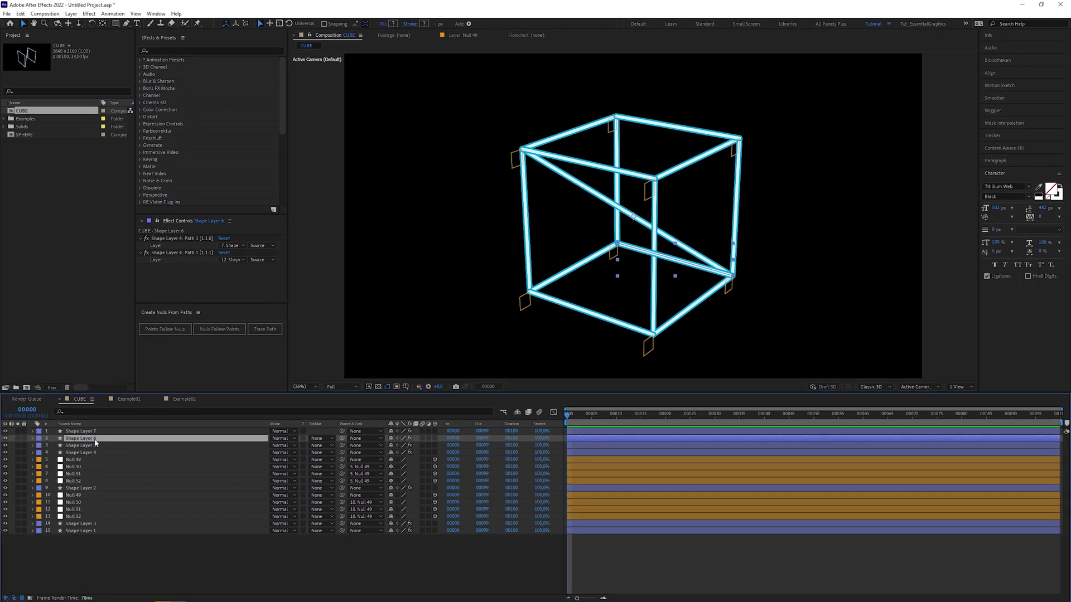
{"action": "left_click_drag", "start_coordinate": [95, 443], "coordinate": [92, 494]}
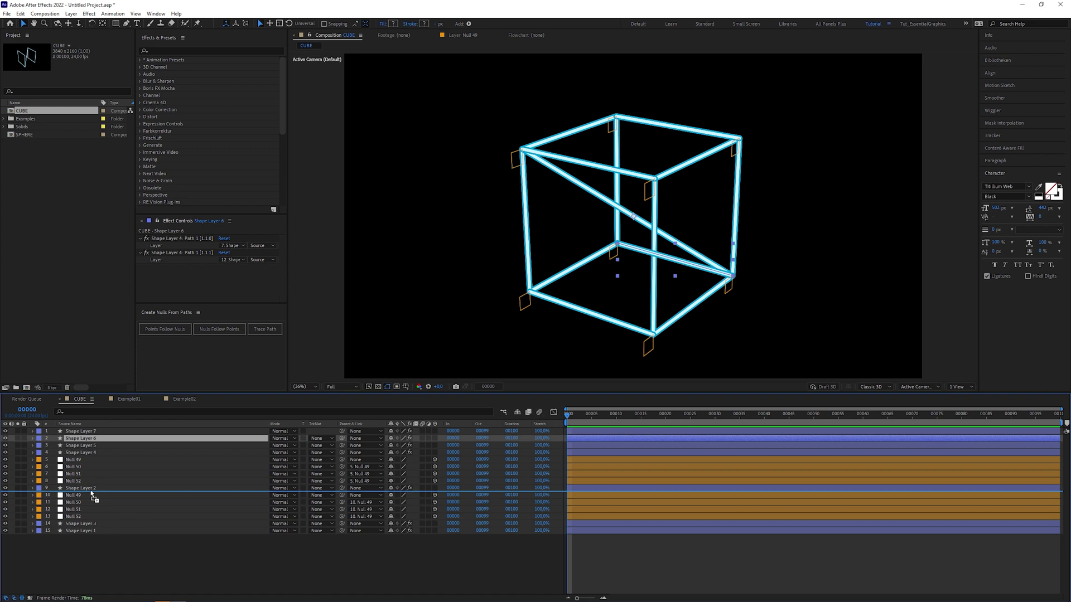
Step: Select the diagonal edge's layer and orbit to inspect the cube from other sides
{"action": "left_click_drag", "start_coordinate": [91, 493], "coordinate": [92, 494]}
{"action": "left_click", "coordinate": [89, 524]}
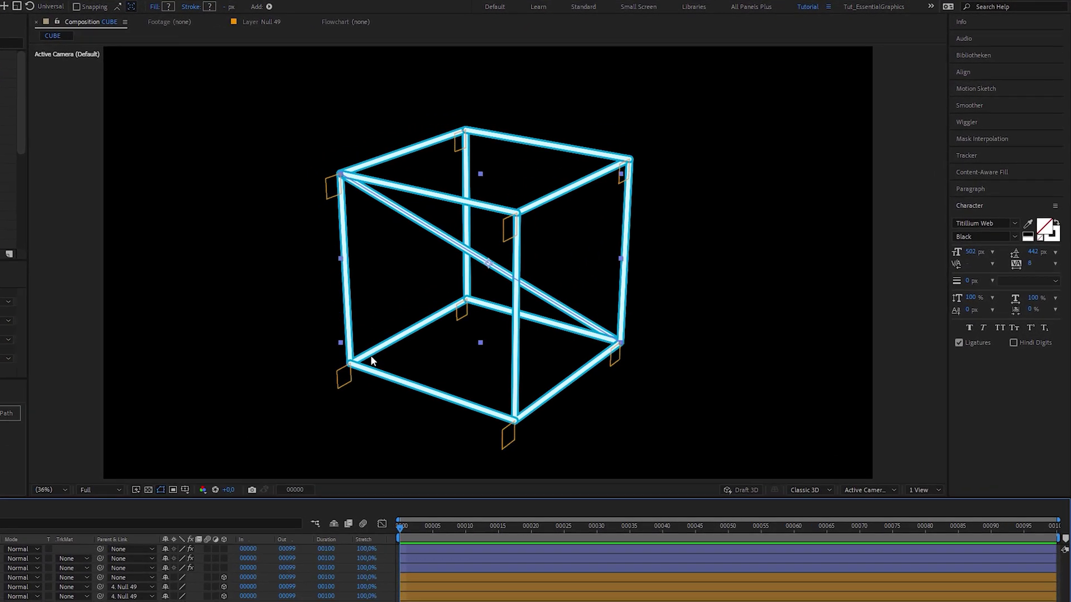
{"action": "key", "text": "c"}
{"action": "left_click_drag", "start_coordinate": [631, 243], "coordinate": [612, 256]}
{"action": "mouse_move", "coordinate": [459, 315]}
{"action": "left_mouse_down"}
{"action": "mouse_move", "coordinate": [494, 309]}
{"action": "mouse_move", "coordinate": [485, 292]}
{"action": "mouse_move", "coordinate": [466, 304]}
{"action": "left_mouse_up"}
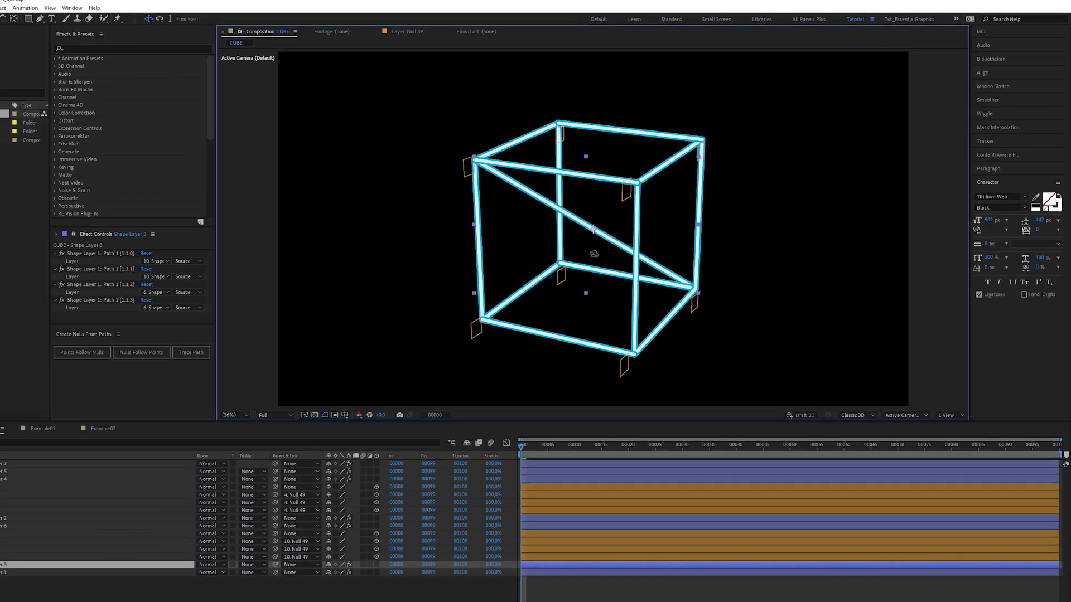
Step: Add a new Null Object, Null 55, and make it 3D
{"action": "left_click", "coordinate": [71, 14]}
{"action": "mouse_move", "coordinate": [83, 21]}
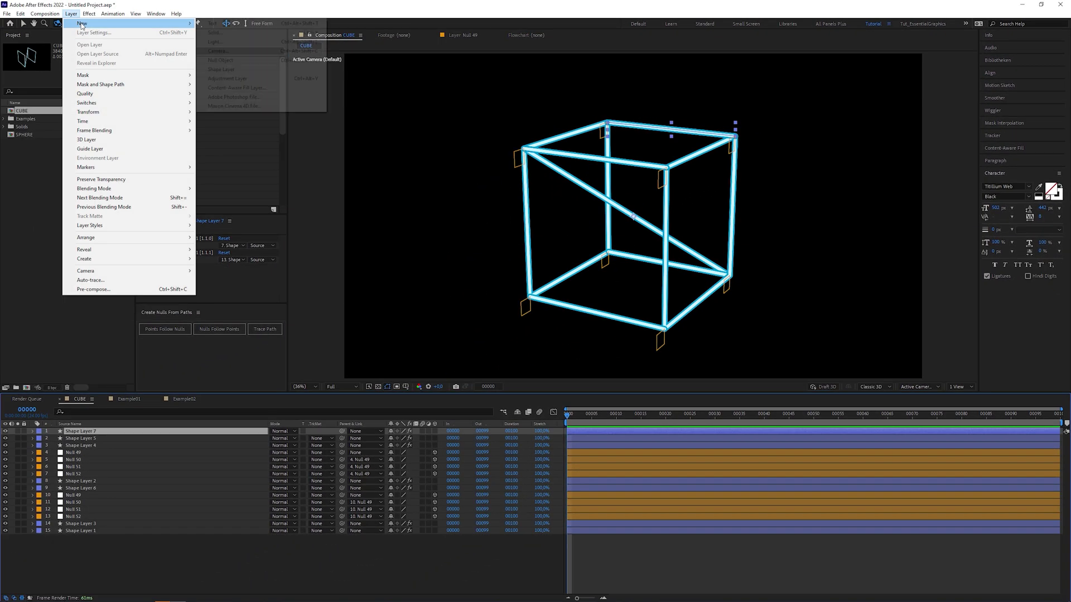
{"action": "left_click", "coordinate": [229, 60]}
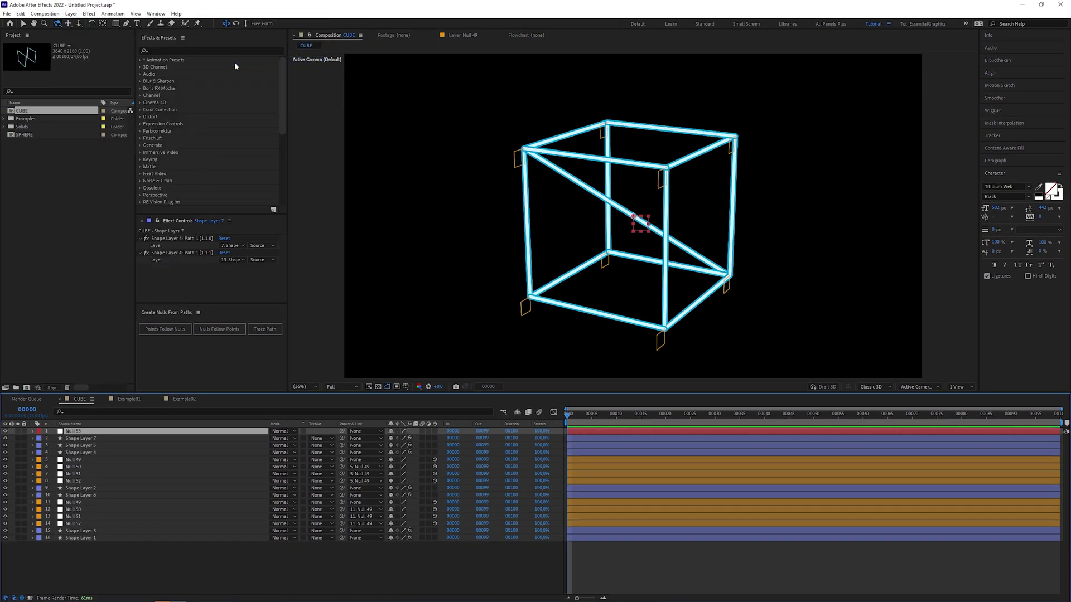
{"action": "left_click", "coordinate": [436, 432]}
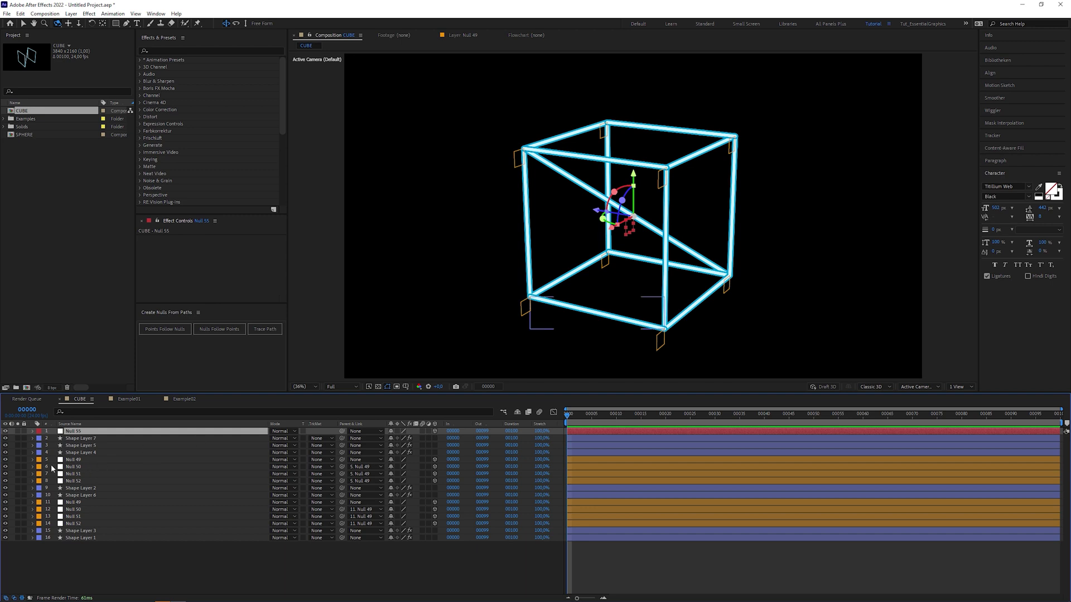
Step: Mark all eight corner nulls shy, parent them to Null 55, and hide shy layers
{"action": "left_click", "coordinate": [79, 461]}
{"action": "left_click", "coordinate": [77, 481], "text": "shift"}
{"action": "left_click", "coordinate": [79, 503], "text": "ctrl"}
{"action": "left_click", "coordinate": [79, 510], "text": "ctrl"}
{"action": "left_click", "coordinate": [78, 517], "text": "ctrl"}
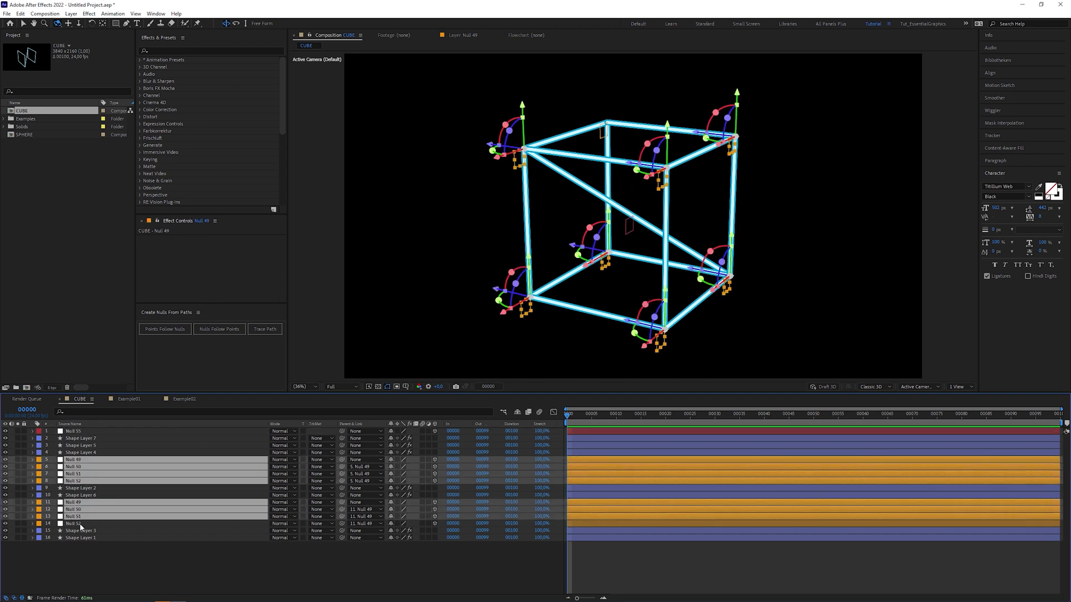
{"action": "left_click", "coordinate": [79, 524], "text": "ctrl"}
{"action": "left_click", "coordinate": [390, 524]}
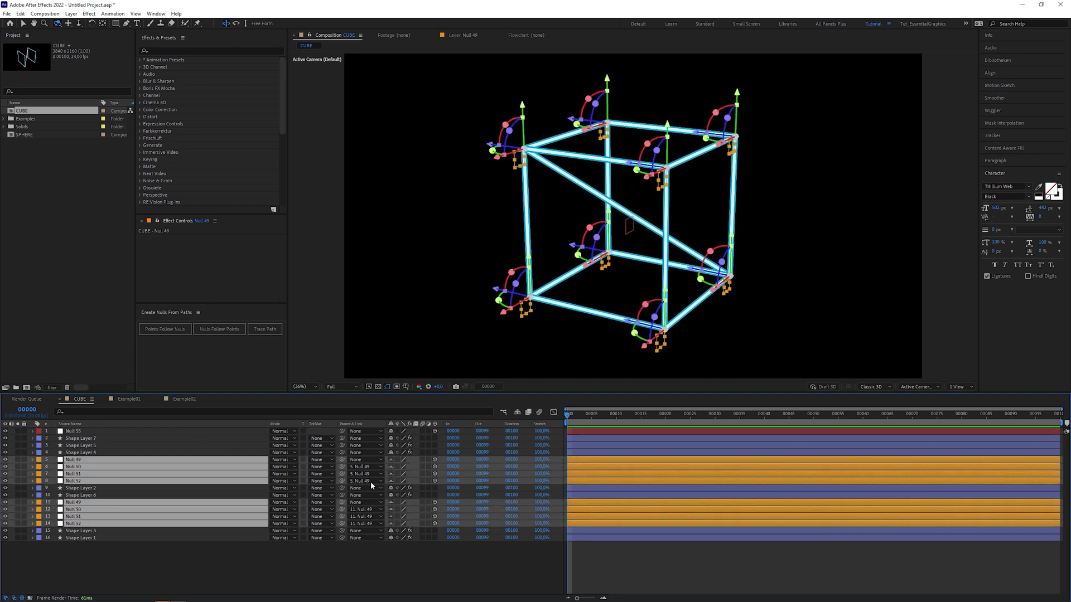
{"action": "left_click_drag", "start_coordinate": [342, 460], "coordinate": [208, 432]}
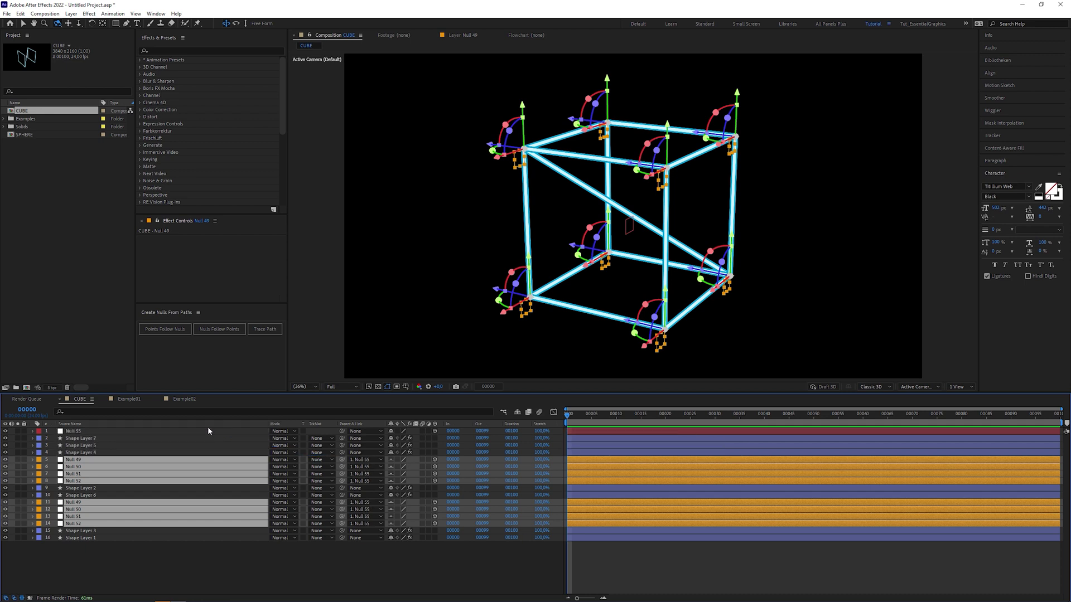
{"action": "left_click", "coordinate": [518, 413]}
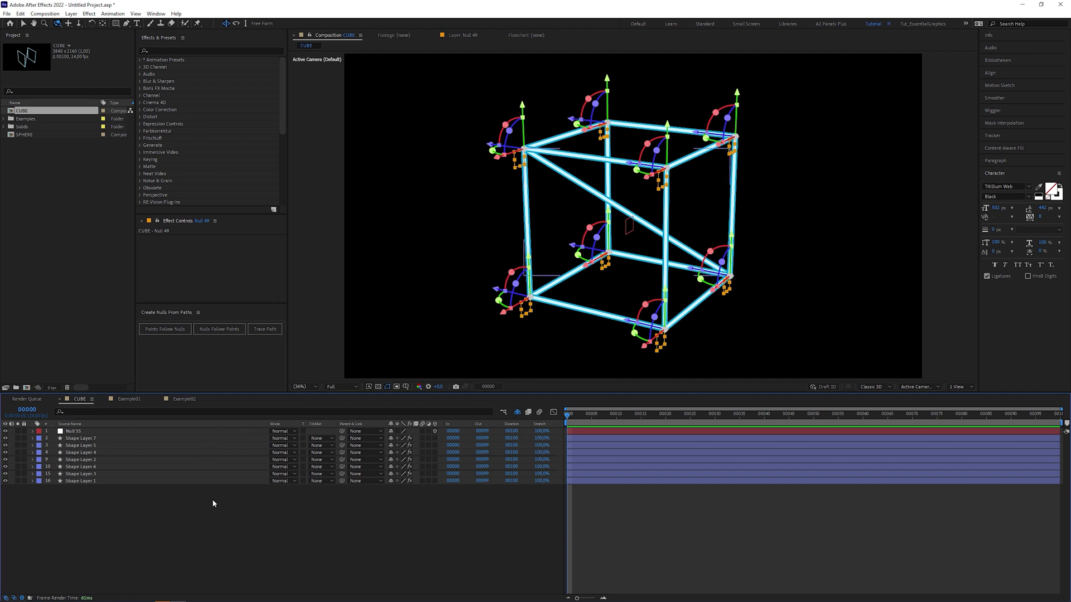
Step: Shift the whole cube via Null 55's X position, then expand the Examples folder
{"action": "left_click", "coordinate": [190, 432]}
{"action": "key", "text": "r"}
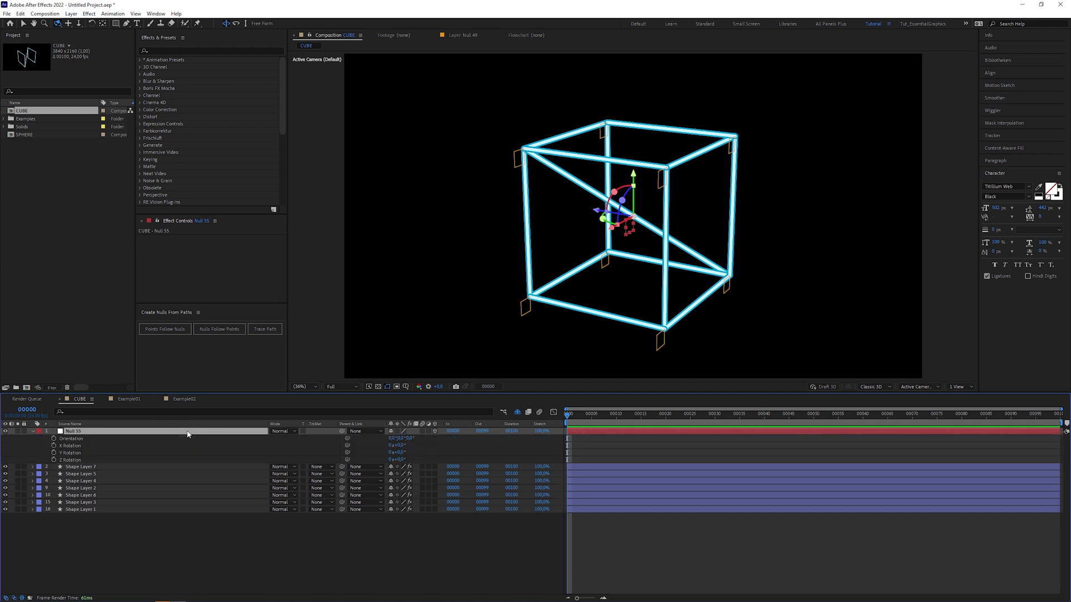
{"action": "key", "text": "p"}
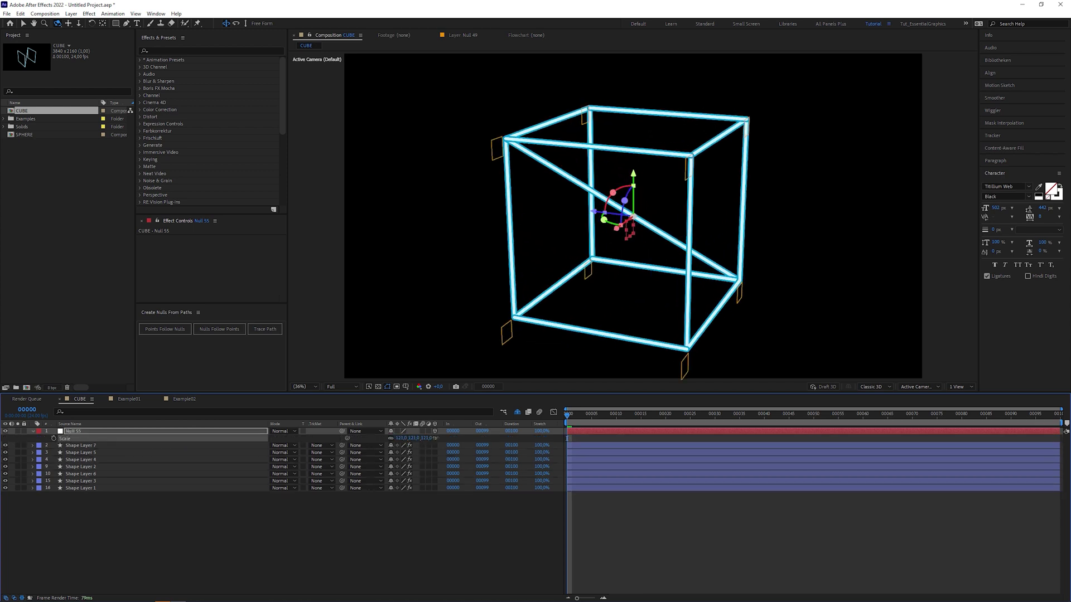
{"action": "left_click_drag", "start_coordinate": [395, 439], "coordinate": [380, 537]}
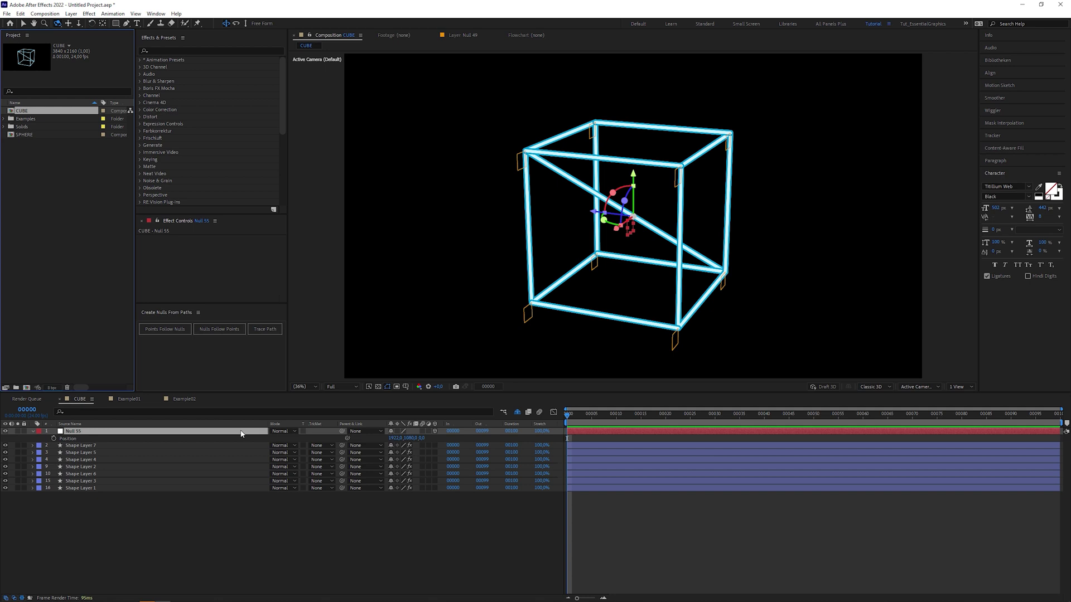
{"action": "left_click", "coordinate": [5, 120]}
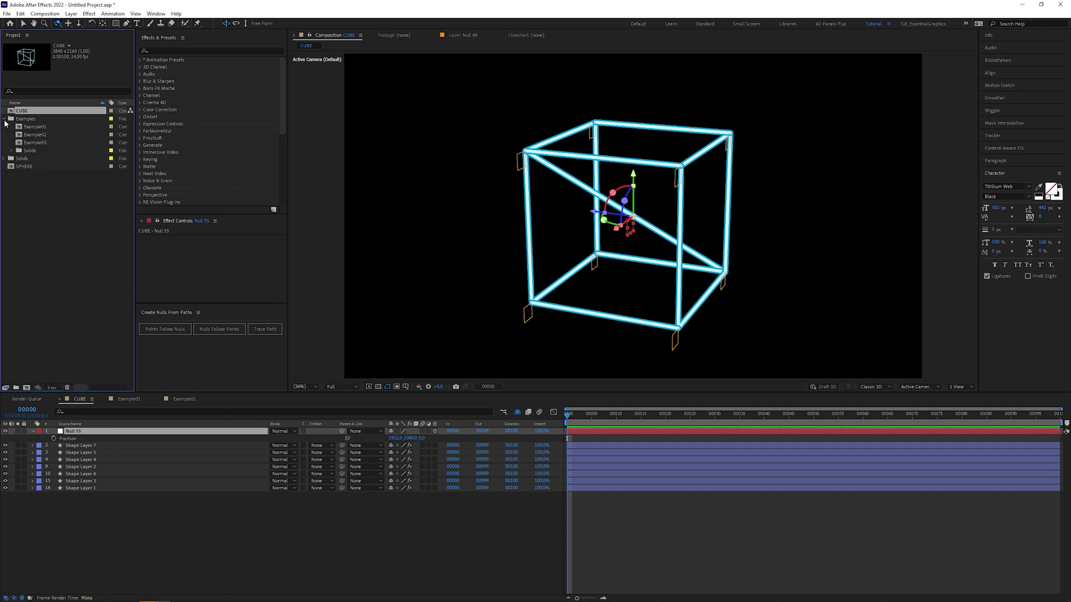
Step: In Example03, tilt the cube via Null 46's X Rotation, then advance time with Camera 1 selected
{"action": "double_click", "coordinate": [45, 142]}
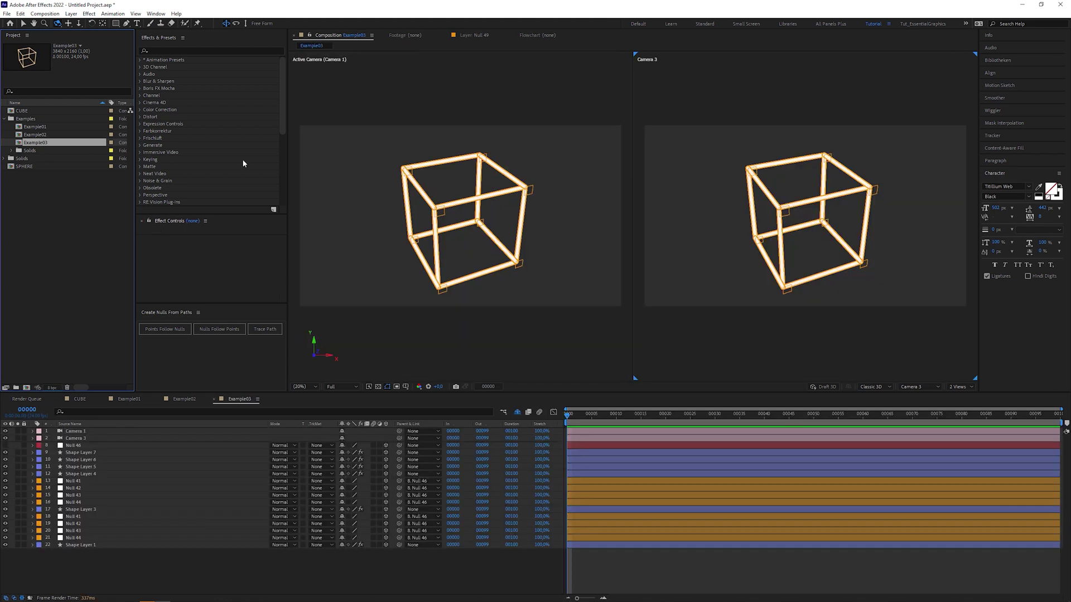
{"action": "key", "text": "v"}
{"action": "left_click", "coordinate": [88, 447]}
{"action": "key", "text": "r"}
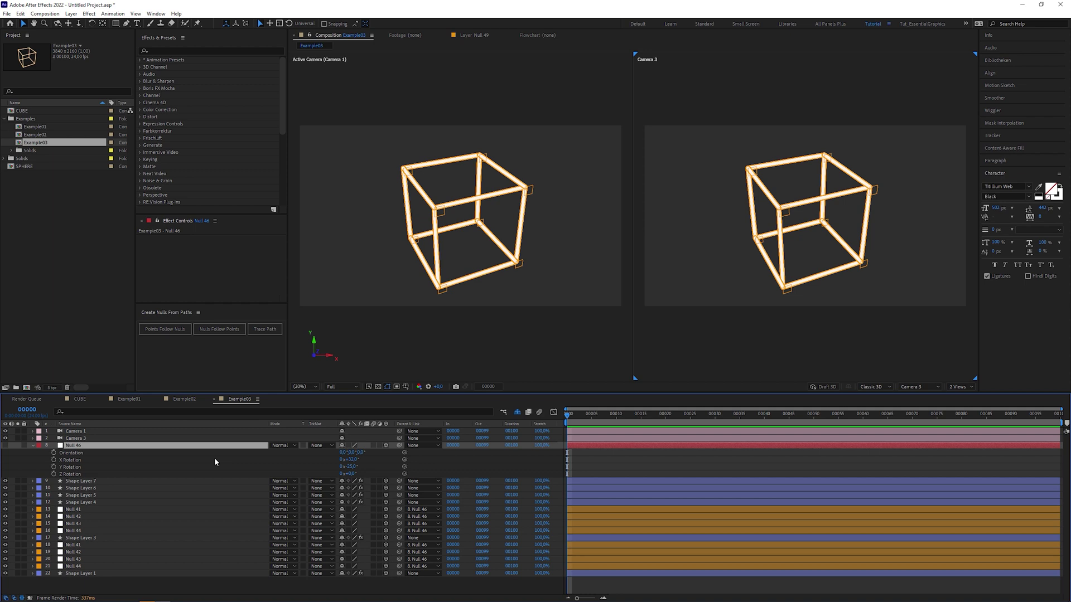
{"action": "mouse_move", "coordinate": [348, 460]}
{"action": "left_mouse_down"}
{"action": "mouse_move", "coordinate": [379, 459]}
{"action": "mouse_move", "coordinate": [352, 456]}
{"action": "left_mouse_up"}
{"action": "left_click", "coordinate": [252, 433]}
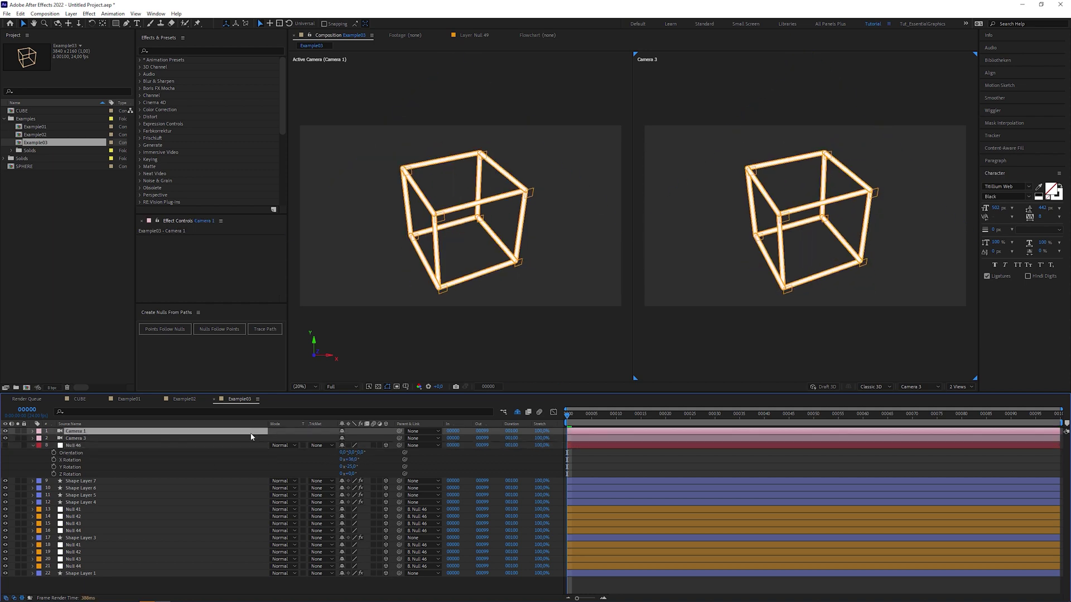
{"action": "left_click_drag", "start_coordinate": [567, 415], "coordinate": [826, 441]}
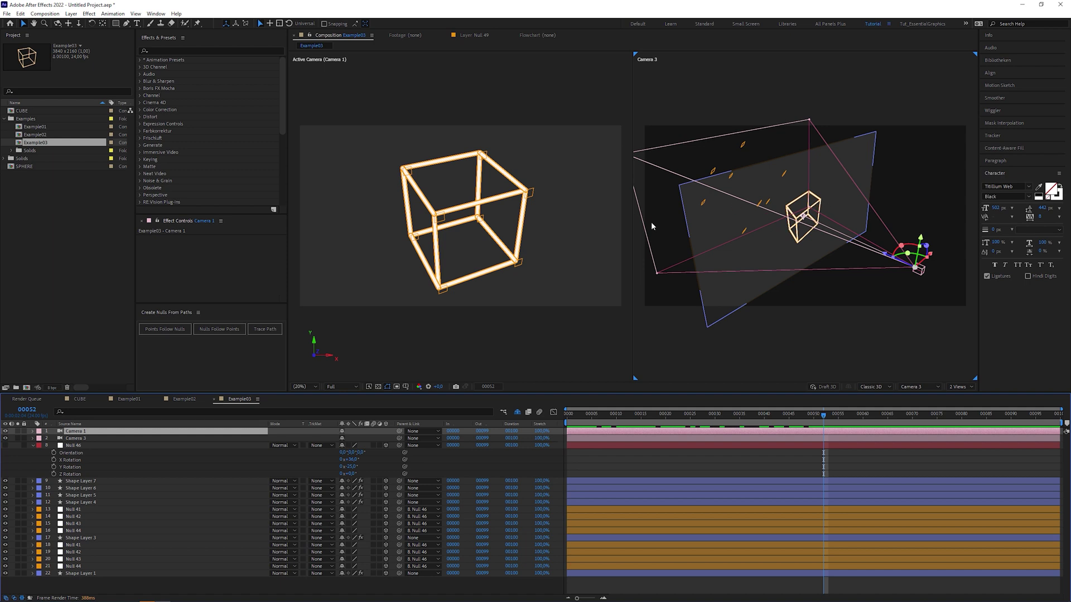
Step: Drag the Null 41 and Null 43 corners out of place and turn Y Rotation from -25° to -40°
{"action": "left_click", "coordinate": [117, 509]}
{"action": "left_click_drag", "start_coordinate": [560, 180], "coordinate": [599, 176]}
{"action": "left_click_drag", "start_coordinate": [540, 288], "coordinate": [568, 317]}
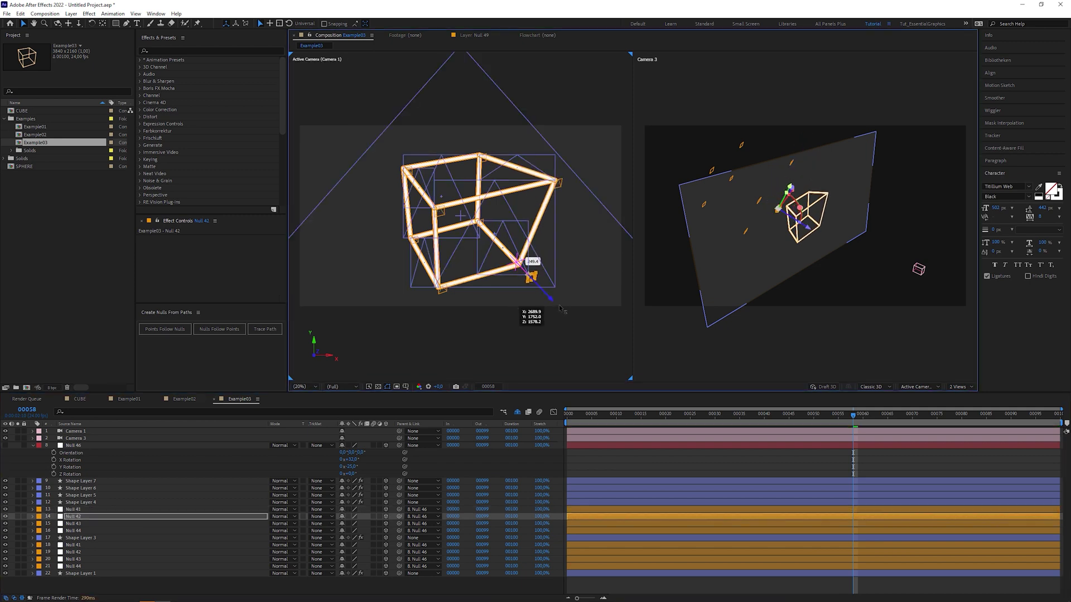
{"action": "left_click", "coordinate": [414, 240]}
{"action": "left_click_drag", "start_coordinate": [419, 250], "coordinate": [402, 219]}
{"action": "left_click_drag", "start_coordinate": [351, 467], "coordinate": [332, 466]}
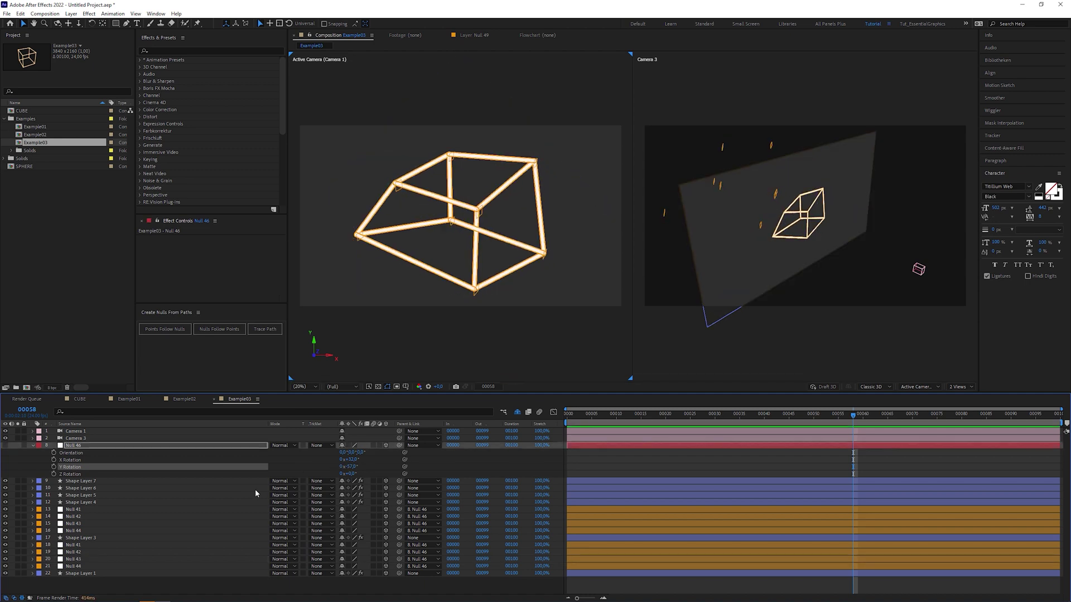
Step: Show Shape Layer 3's path expression, highlight toComp, then move the time back
{"action": "left_click", "coordinate": [204, 538]}
{"action": "key", "text": "e"}
{"action": "key", "text": "e"}
{"action": "left_click", "coordinate": [740, 554]}
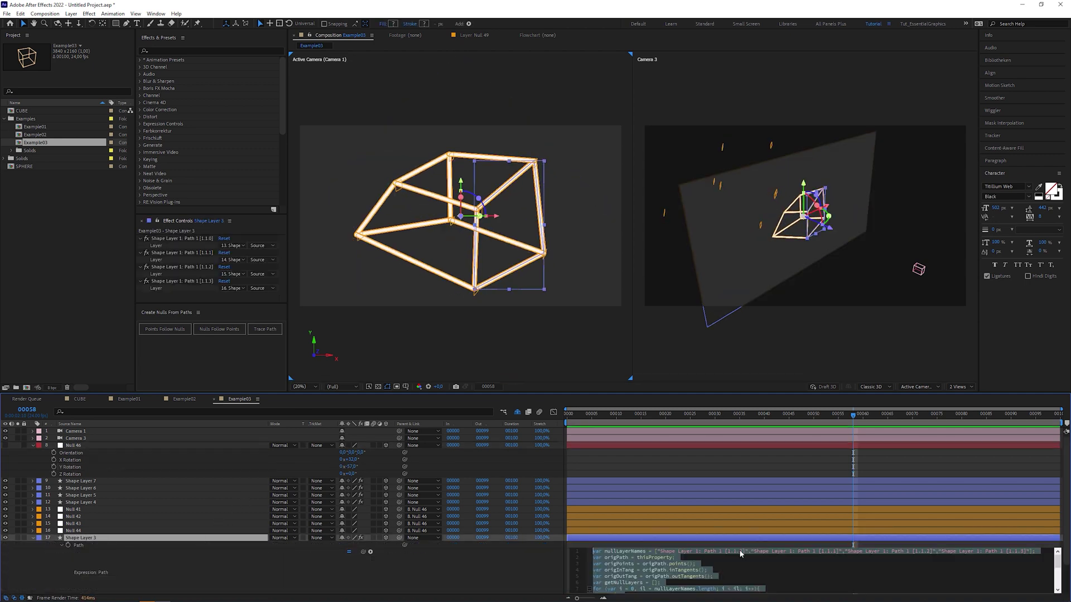
{"action": "left_click_drag", "start_coordinate": [1057, 562], "coordinate": [1058, 582]}
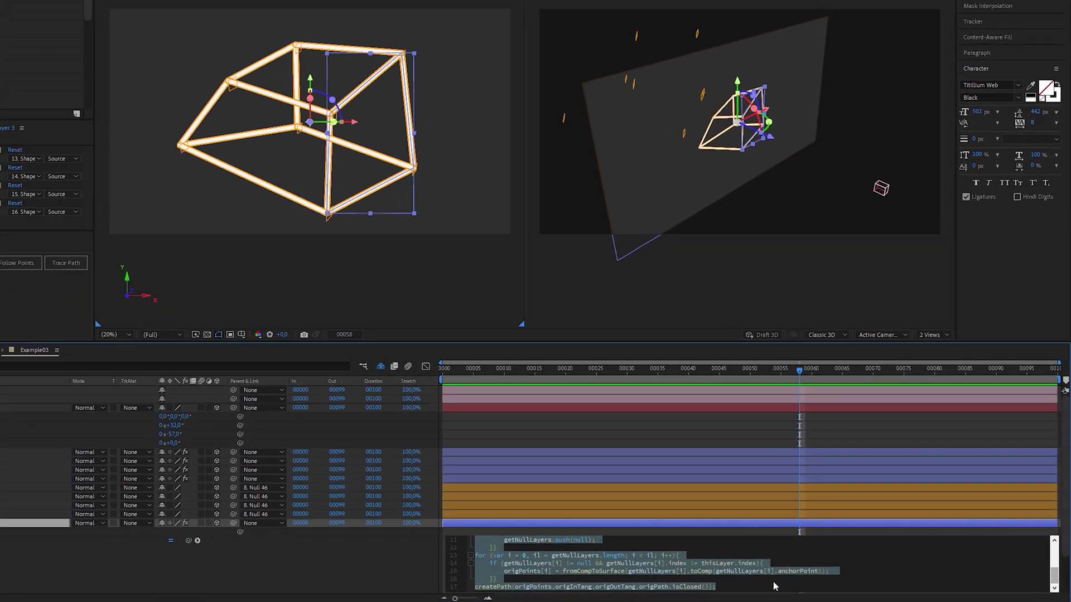
{"action": "left_click", "coordinate": [765, 577]}
{"action": "left_click_drag", "start_coordinate": [663, 569], "coordinate": [687, 569]}
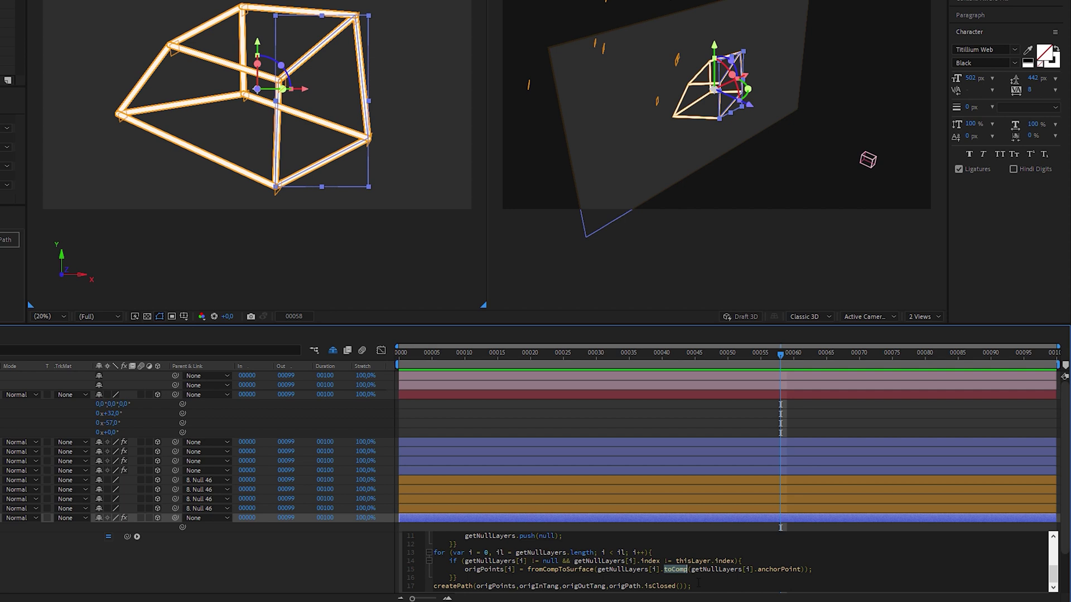
{"action": "left_click_drag", "start_coordinate": [780, 353], "coordinate": [399, 381]}
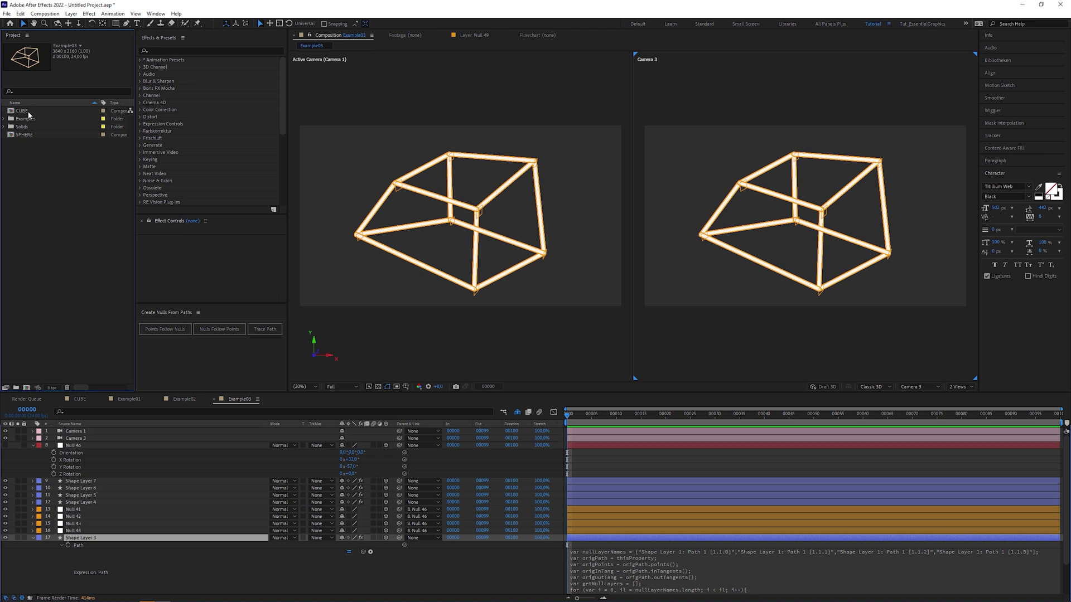
Step: Duplicate the CUBE composition and rename the copy PYRAMIDE
{"action": "left_click", "coordinate": [29, 112]}
{"action": "key", "text": "ctrl+d"}
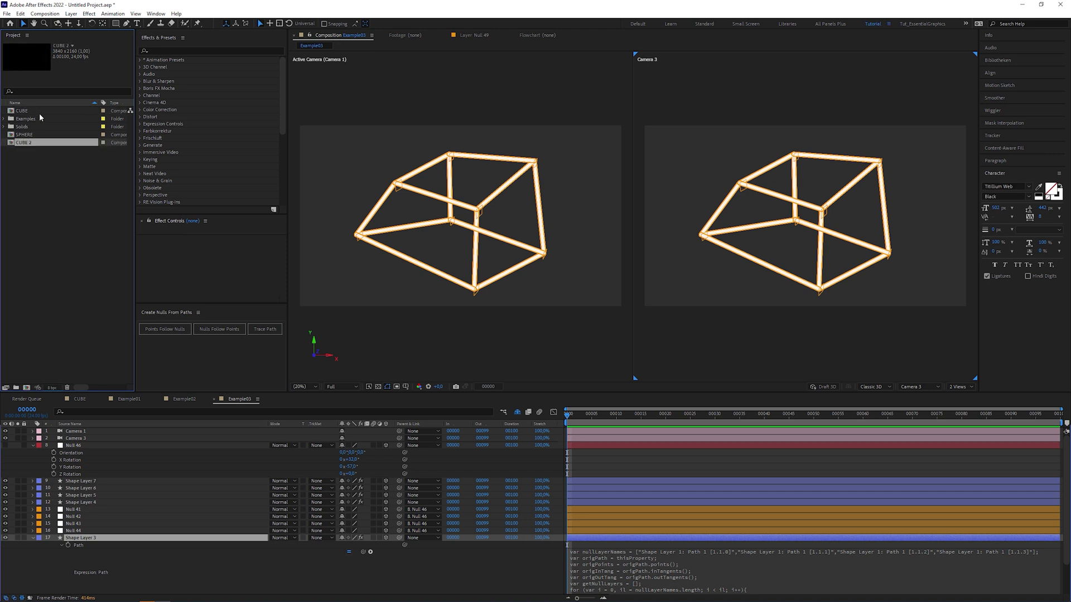
{"action": "key", "text": "Return"}
{"action": "type", "text": "PYRAMIDE"}
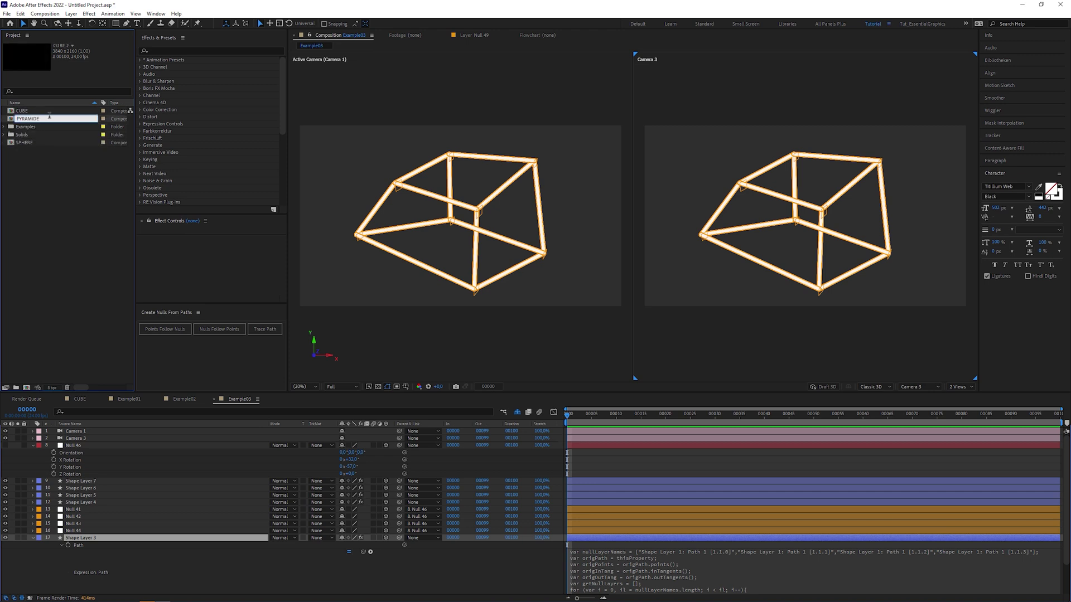
{"action": "key", "text": "Return"}
Step: Open PYRAMIDE, reveal its shy null layers and delete the diagonal edge Shape Layer 3
{"action": "double_click", "coordinate": [49, 127]}
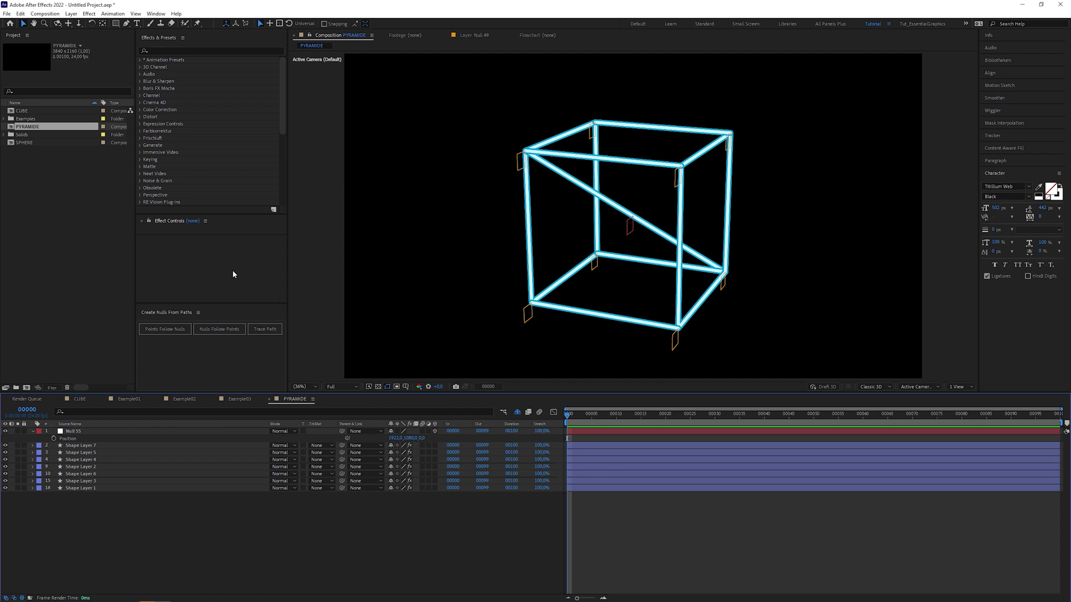
{"action": "left_click", "coordinate": [517, 413]}
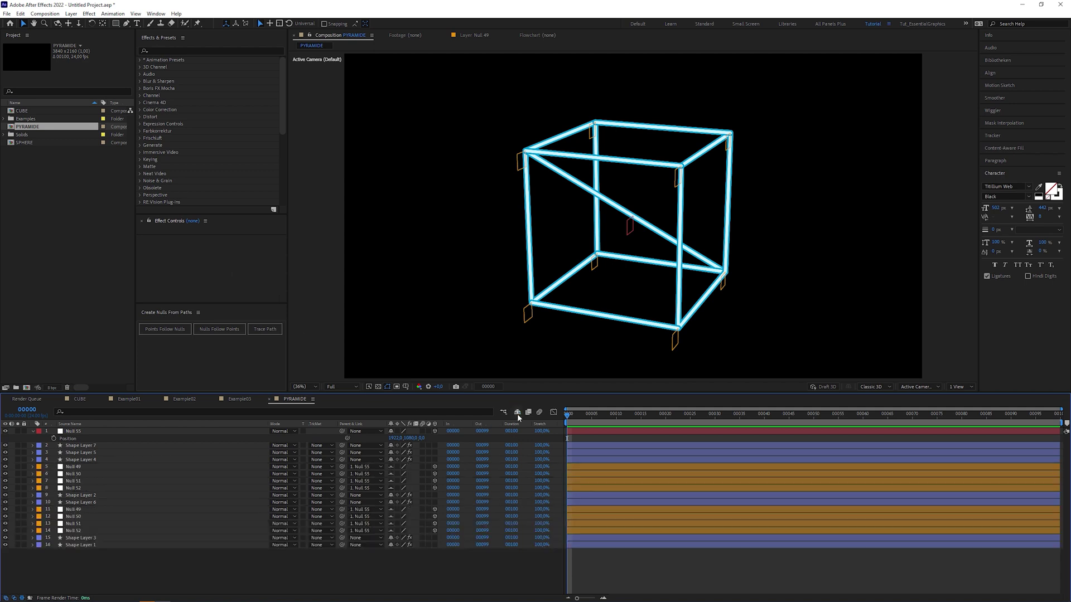
{"action": "left_click", "coordinate": [104, 538]}
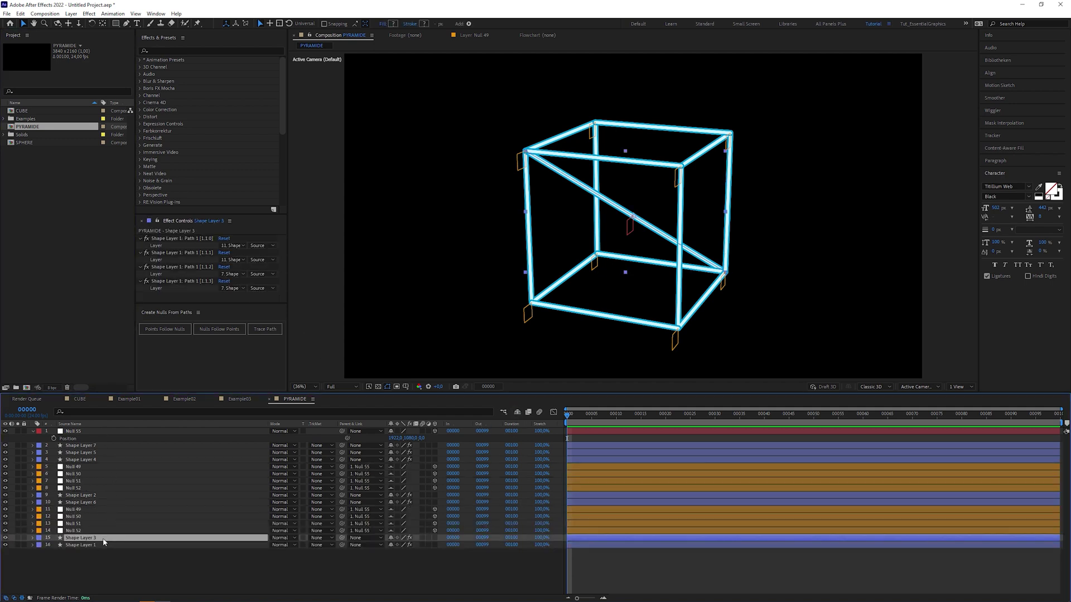
{"action": "key", "text": "Delete"}
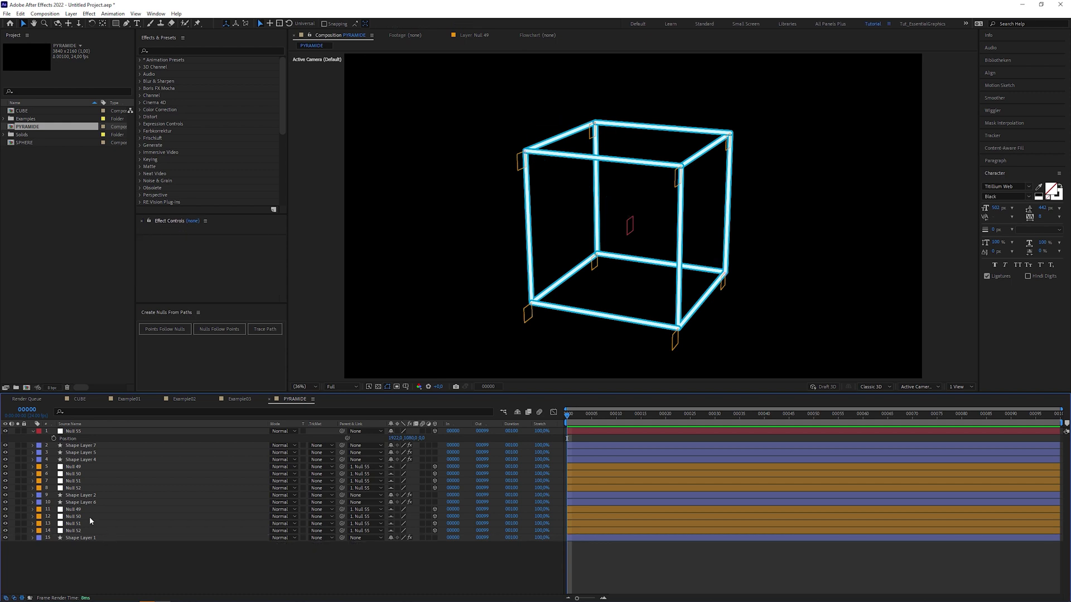
Step: Set Position X and Y of top-corner Nulls 49–52 to 0 so they meet at one apex
{"action": "left_click", "coordinate": [110, 509]}
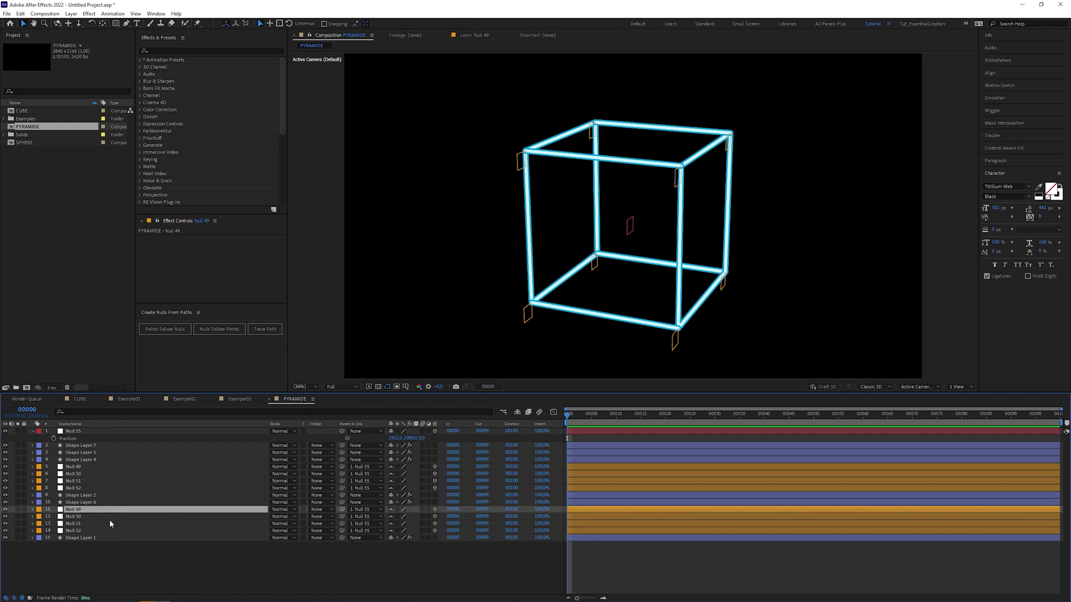
{"action": "left_click", "coordinate": [109, 530], "text": "shift"}
{"action": "key", "text": "p"}
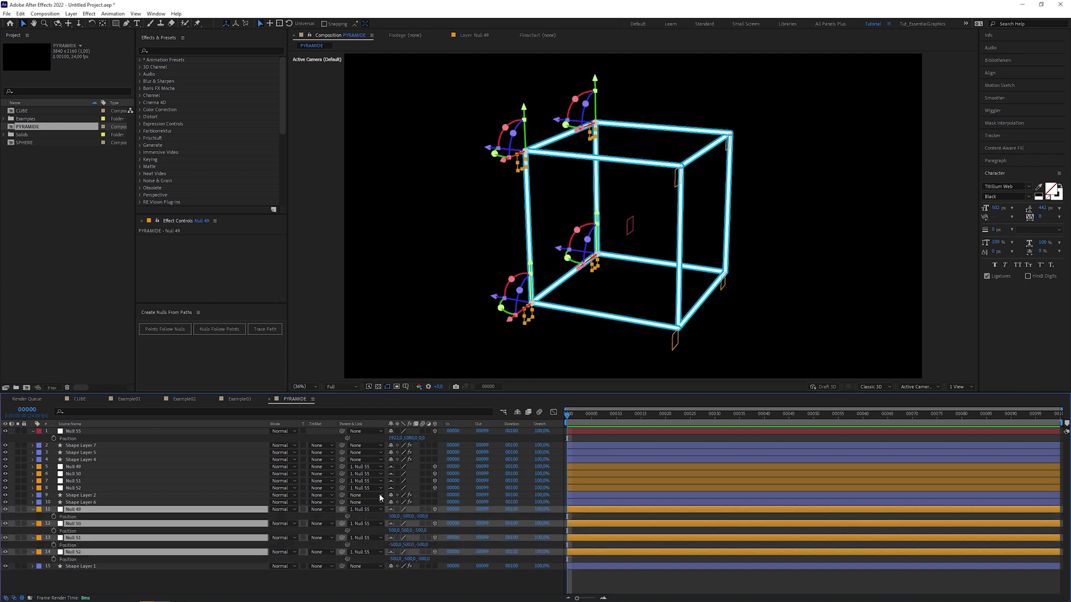
{"action": "left_click", "coordinate": [392, 516]}
{"action": "type", "text": "0"}
{"action": "key", "text": "Tab"}
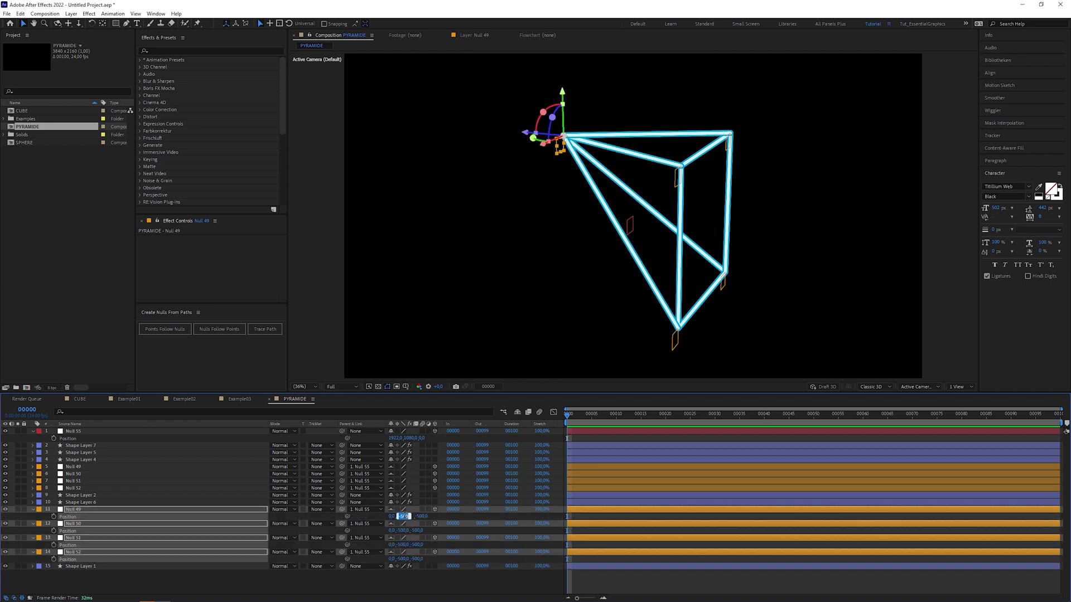
{"action": "type", "text": "0"}
{"action": "key", "text": "Return"}
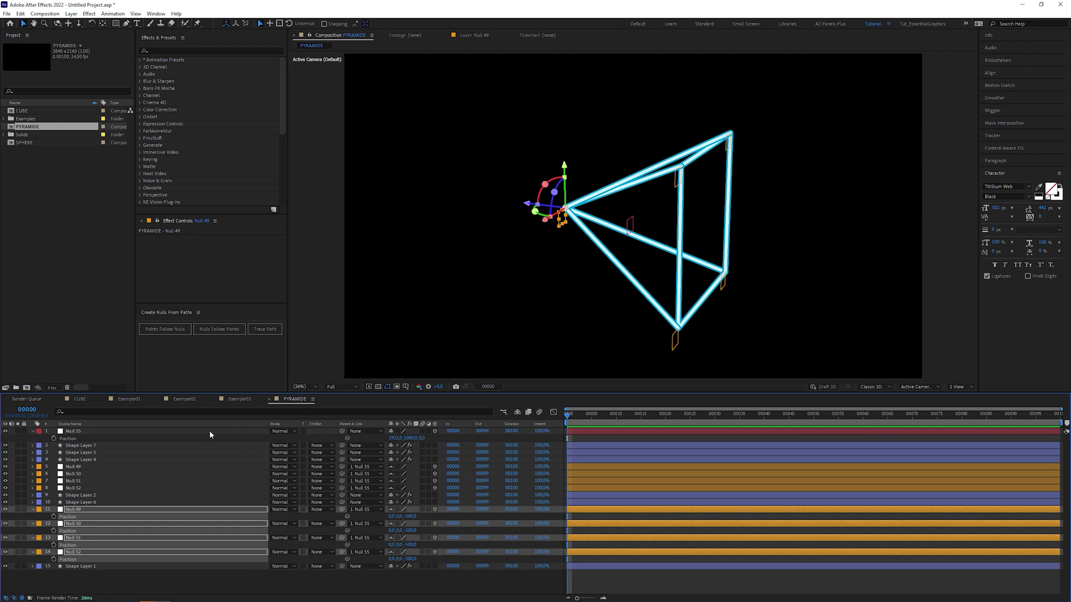
Step: Stand the pyramid upright with Null 55 Orientation X at -90, then open the SPHERE composition
{"action": "left_click", "coordinate": [212, 432]}
{"action": "key", "text": "r"}
{"action": "left_click", "coordinate": [393, 438]}
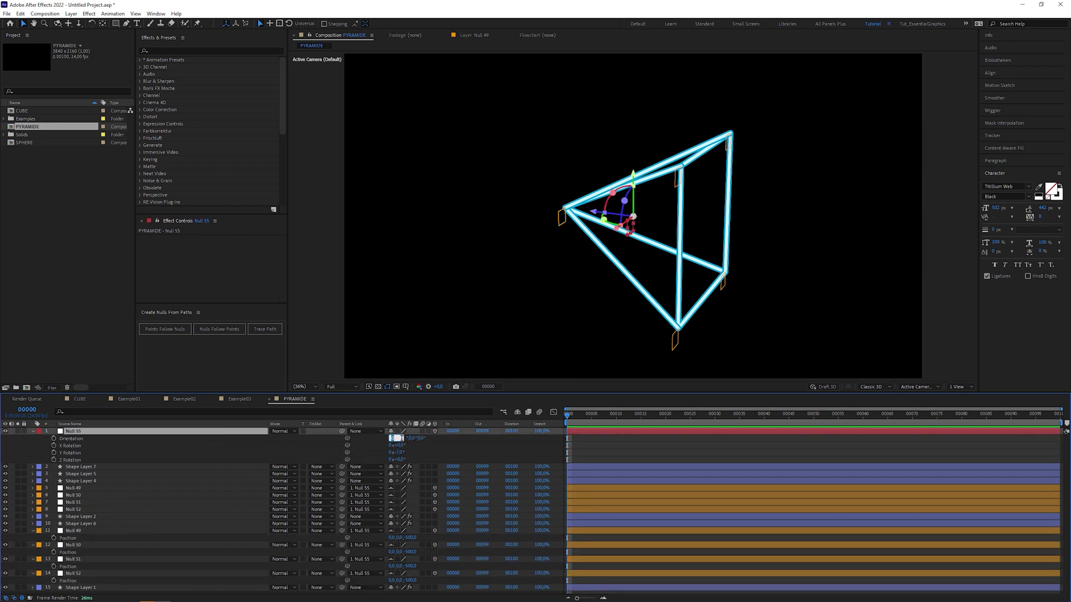
{"action": "type", "text": "-90"}
{"action": "key", "text": "Return"}
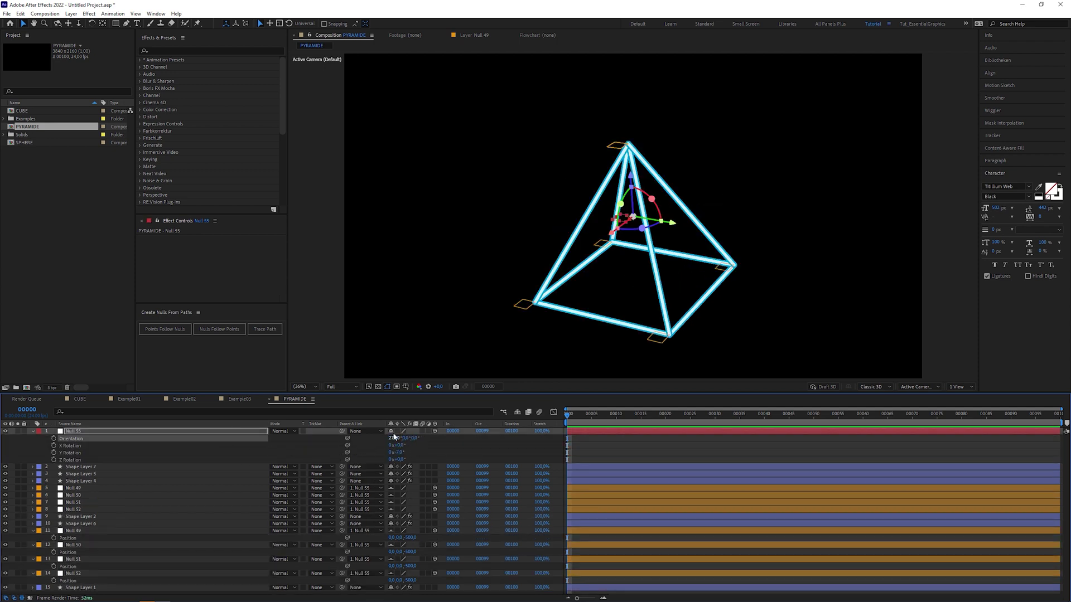
{"action": "left_click_drag", "start_coordinate": [400, 453], "coordinate": [472, 464]}
{"action": "key", "text": "ctrl+z"}
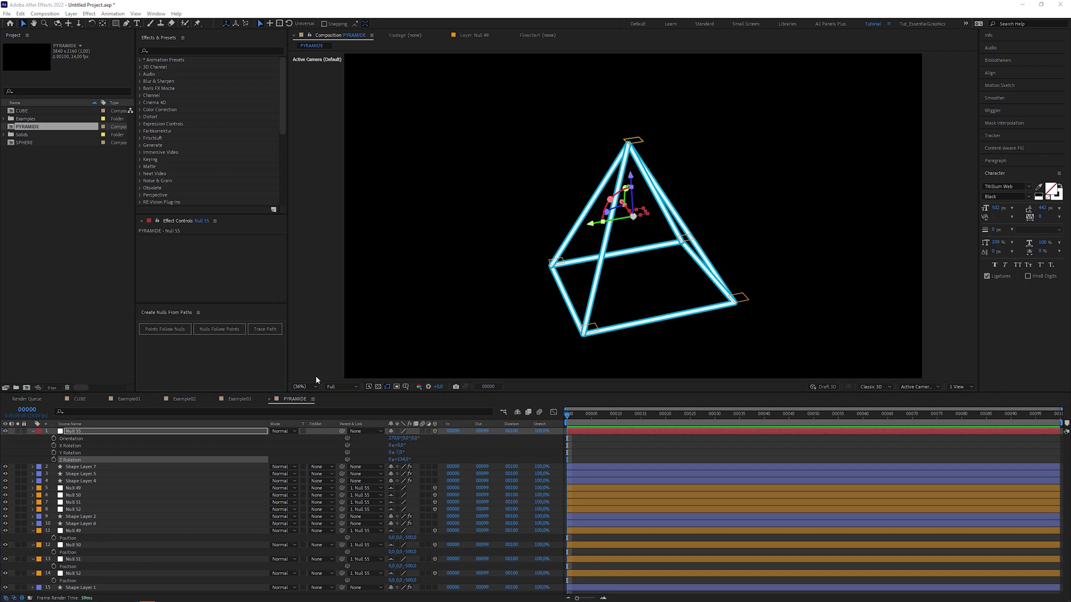
{"action": "double_click", "coordinate": [38, 141]}
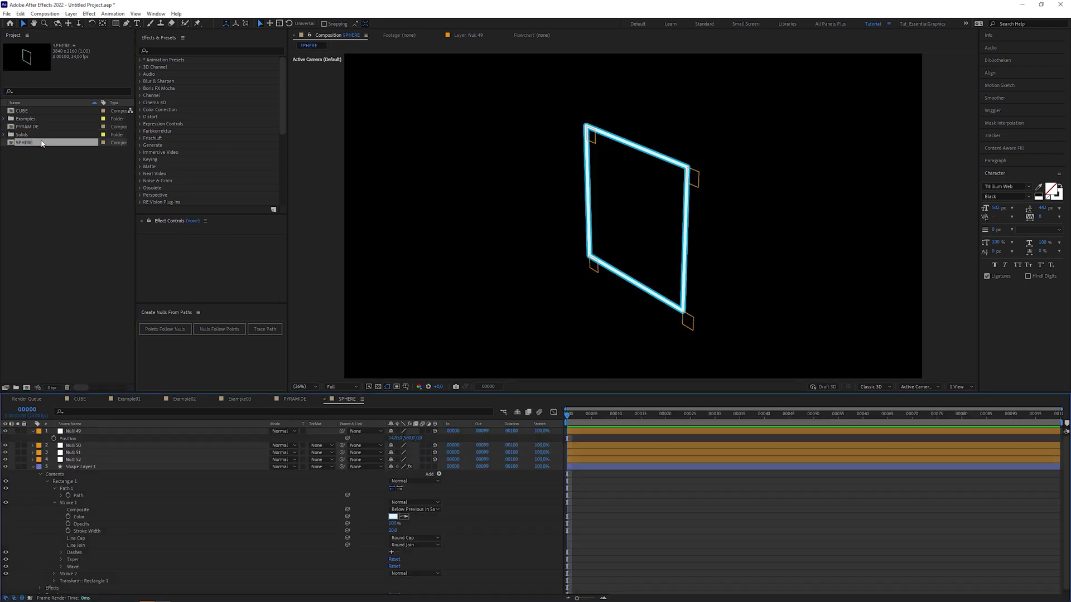
Step: Add a new null object, Null 58, and make it a 3D layer
{"action": "left_click", "coordinate": [71, 13]}
{"action": "mouse_move", "coordinate": [112, 21]}
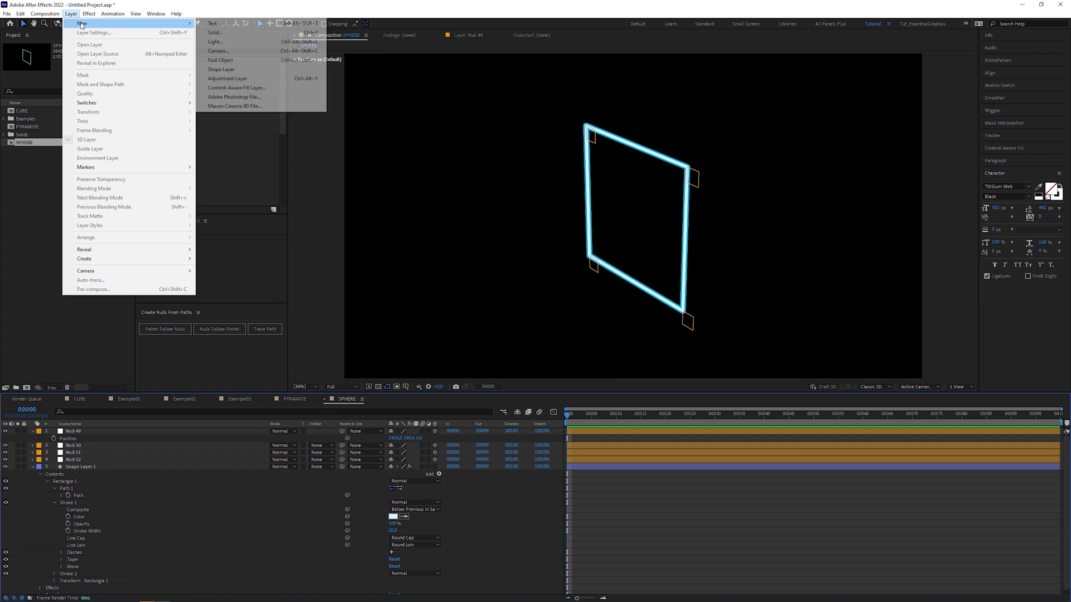
{"action": "left_click", "coordinate": [229, 61]}
{"action": "left_click", "coordinate": [435, 431]}
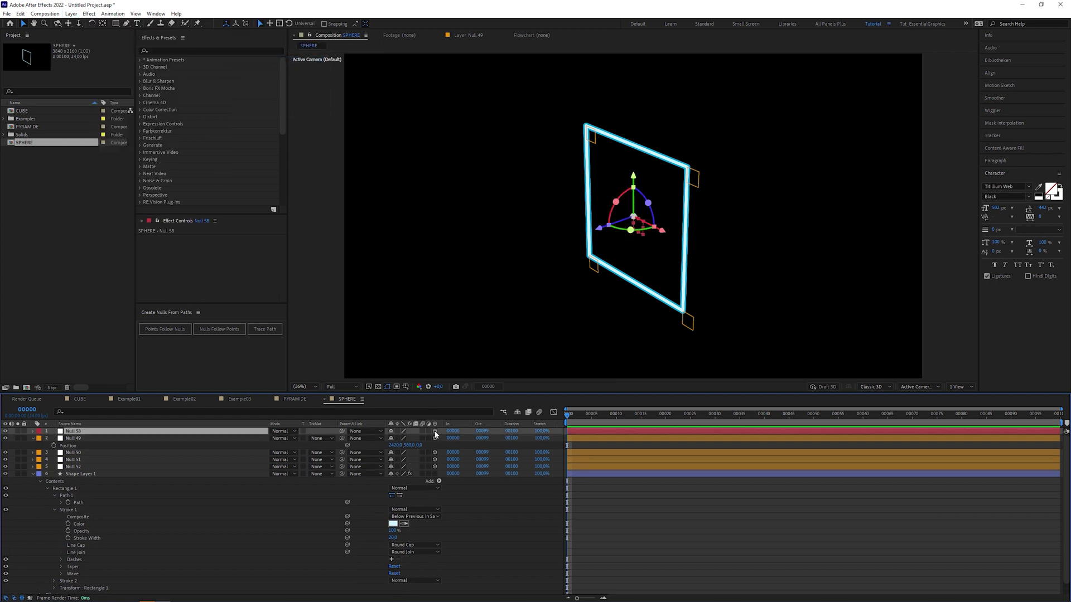
Step: Parent corner Nulls 49–52 to Null 58
{"action": "left_click", "coordinate": [33, 474]}
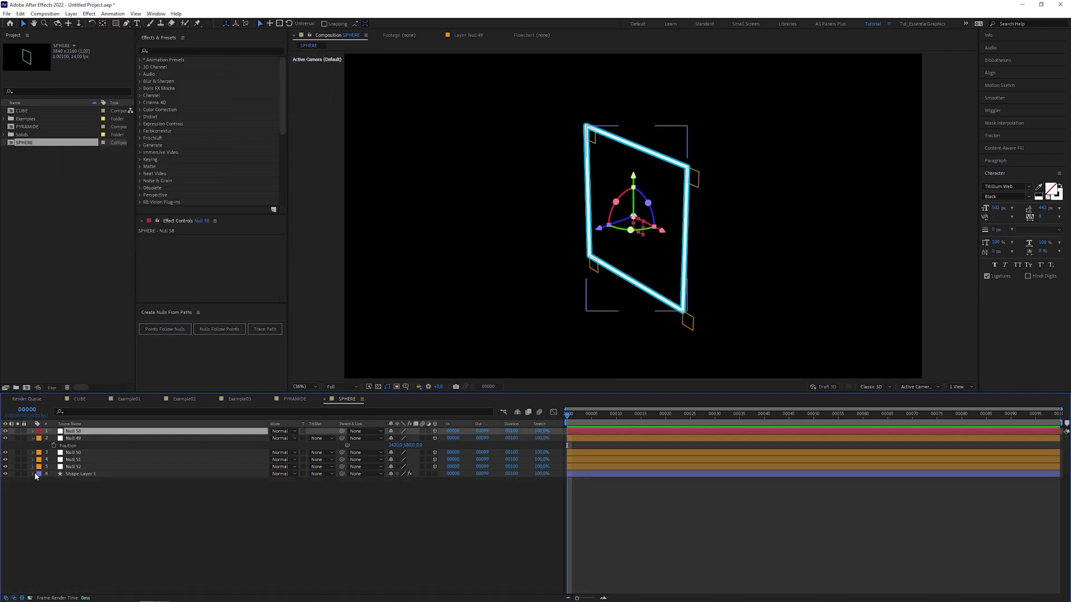
{"action": "left_click", "coordinate": [133, 439]}
{"action": "left_click", "coordinate": [136, 467], "text": "shift"}
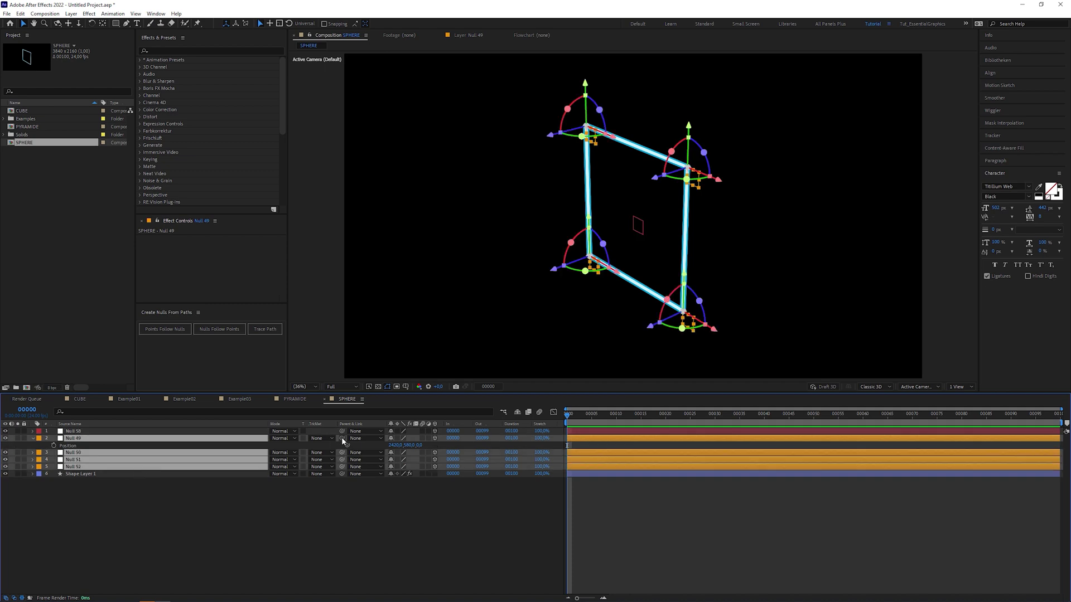
{"action": "left_click_drag", "start_coordinate": [342, 438], "coordinate": [217, 433]}
Step: Try a Y Rotation on Null 58, undo it, then select the corner nulls and the rectangle's shape layer
{"action": "left_click", "coordinate": [217, 433]}
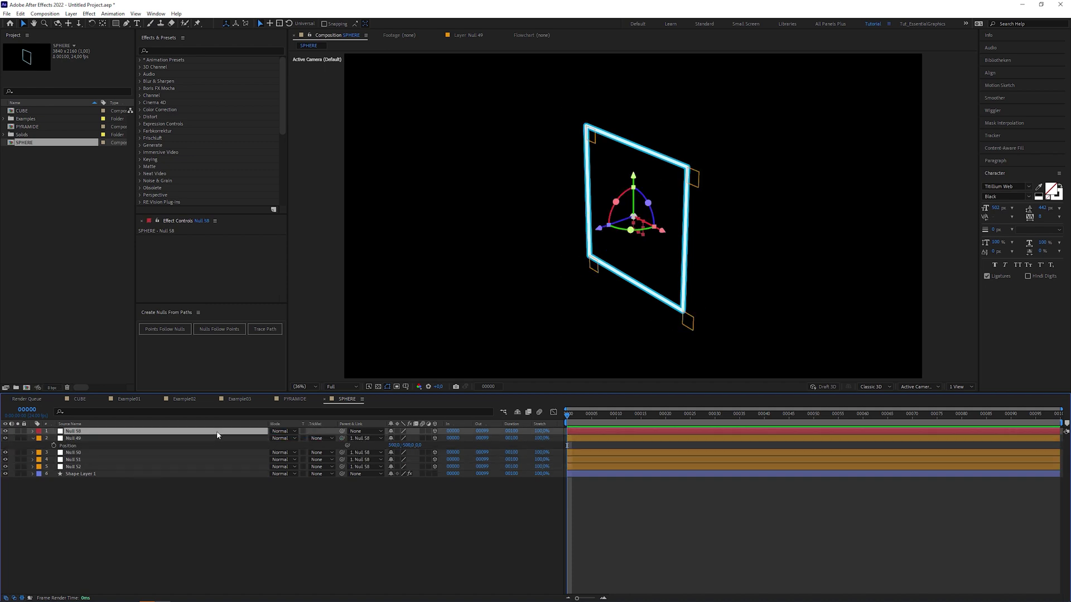
{"action": "key", "text": "r"}
{"action": "mouse_move", "coordinate": [396, 452]}
{"action": "left_mouse_down"}
{"action": "mouse_move", "coordinate": [369, 452]}
{"action": "mouse_move", "coordinate": [381, 453]}
{"action": "left_mouse_up"}
{"action": "key", "text": "ctrl+z"}
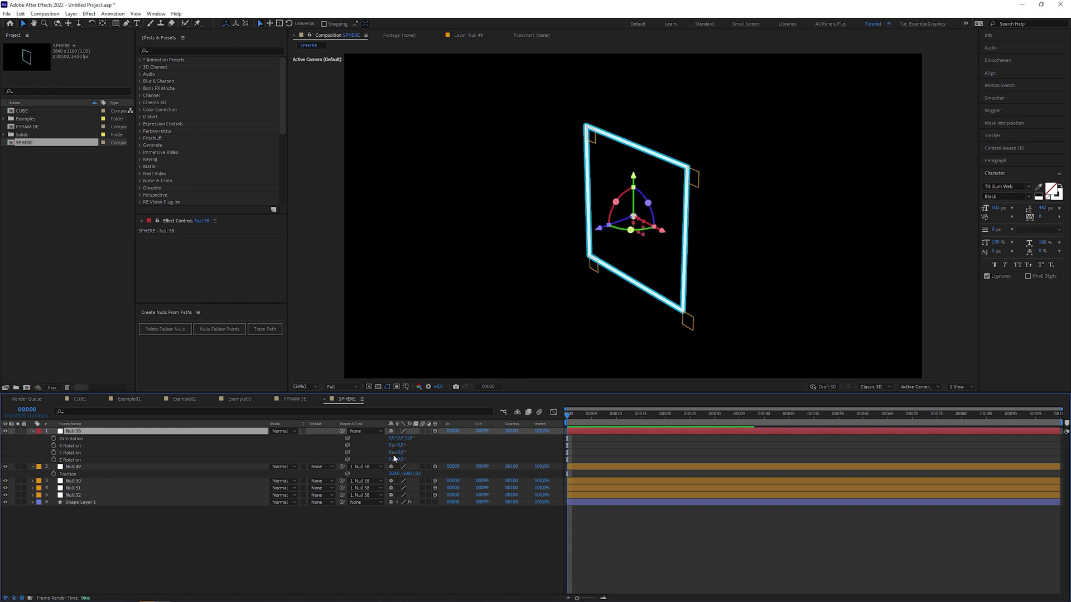
{"action": "left_click", "coordinate": [210, 469]}
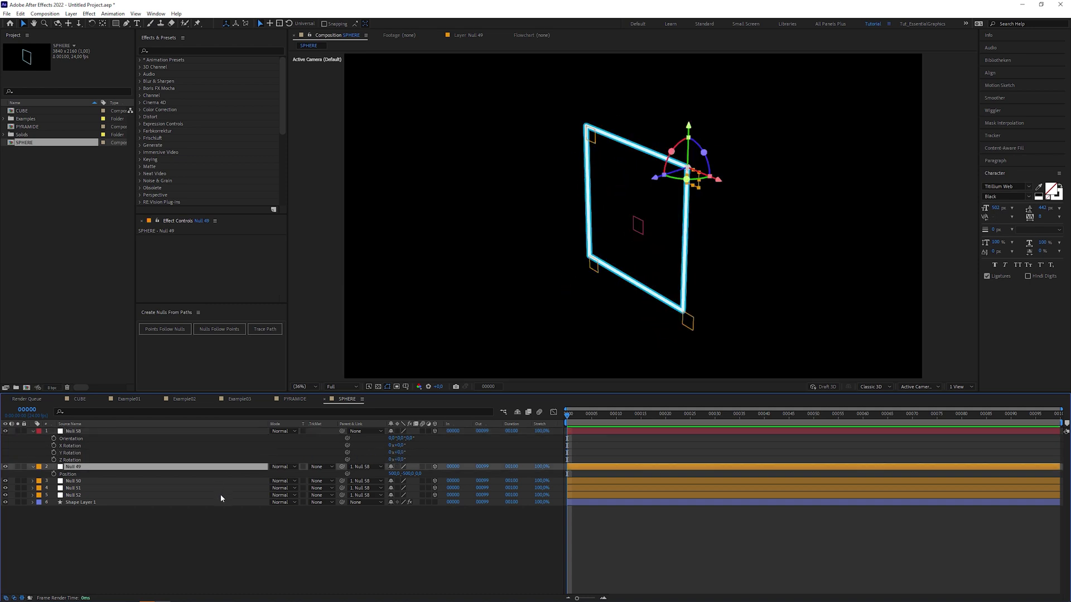
{"action": "left_click", "coordinate": [220, 495], "text": "shift"}
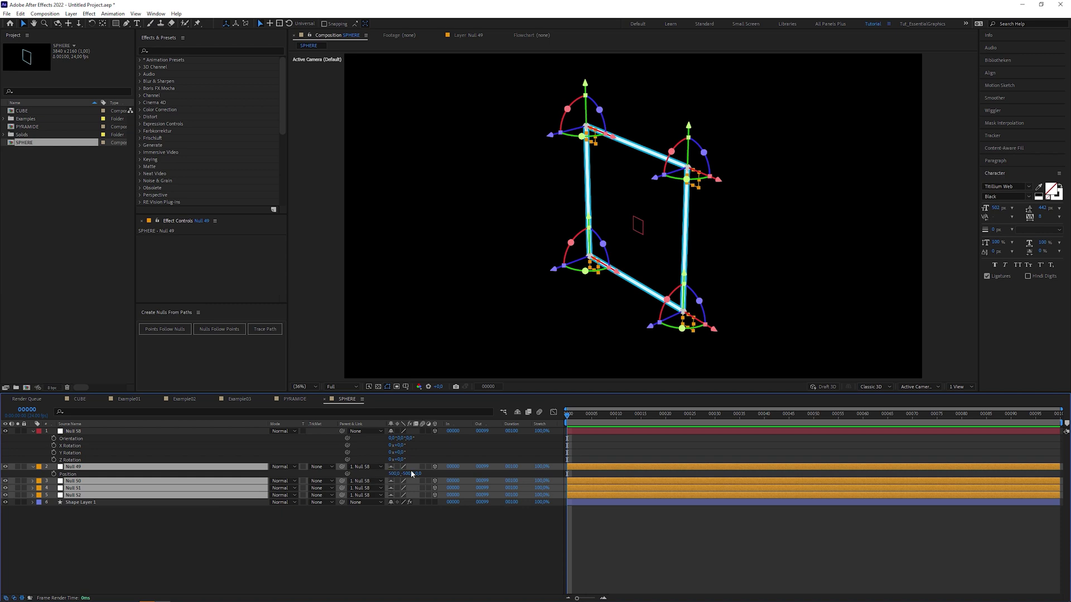
{"action": "left_click", "coordinate": [121, 503]}
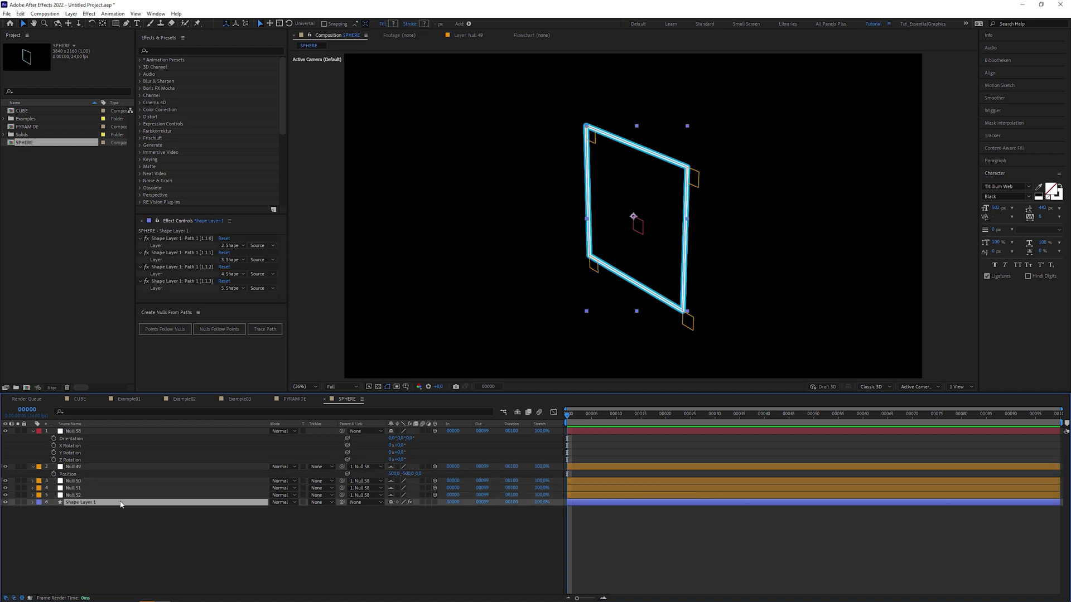
Step: Add Round Corners with radius 517 to turn the rectangle into an oval ring
{"action": "left_click", "coordinate": [32, 503]}
{"action": "left_click", "coordinate": [439, 470]}
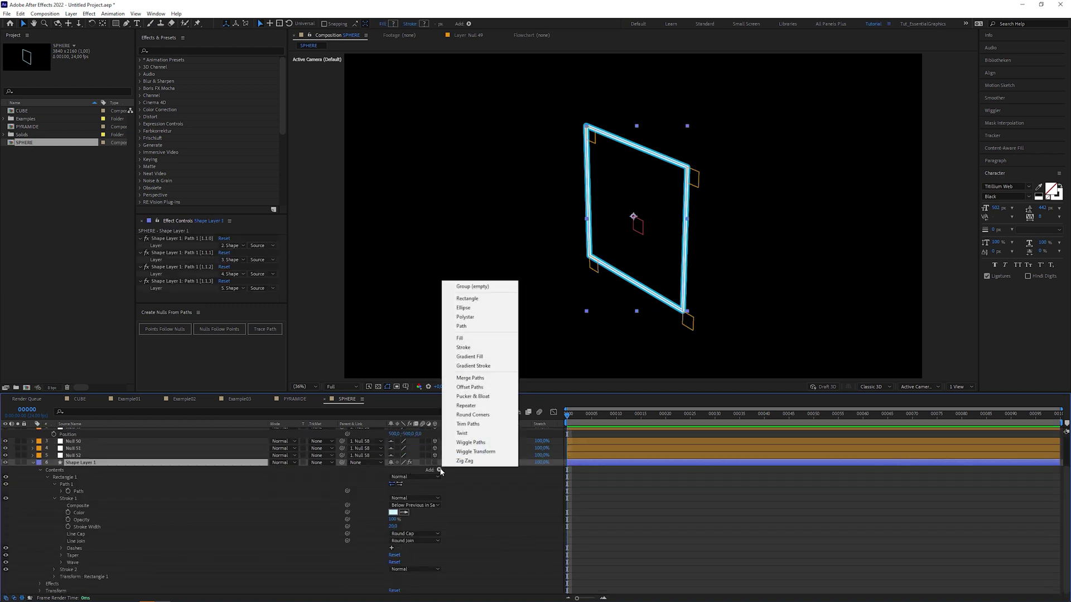
{"action": "left_click", "coordinate": [473, 415]}
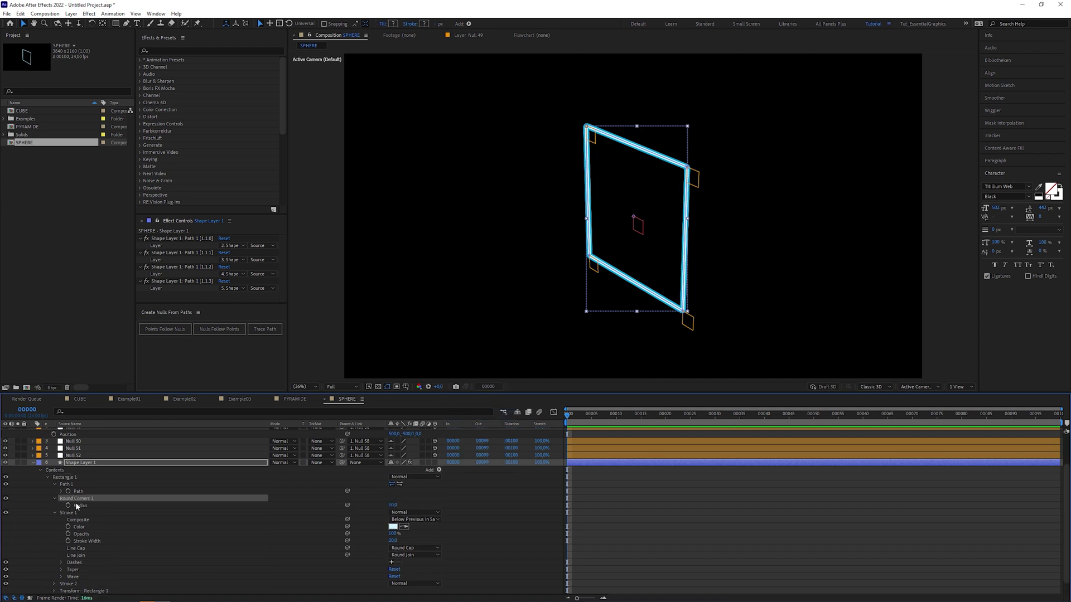
{"action": "left_click_drag", "start_coordinate": [392, 504], "coordinate": [610, 487]}
{"action": "left_click", "coordinate": [32, 463]}
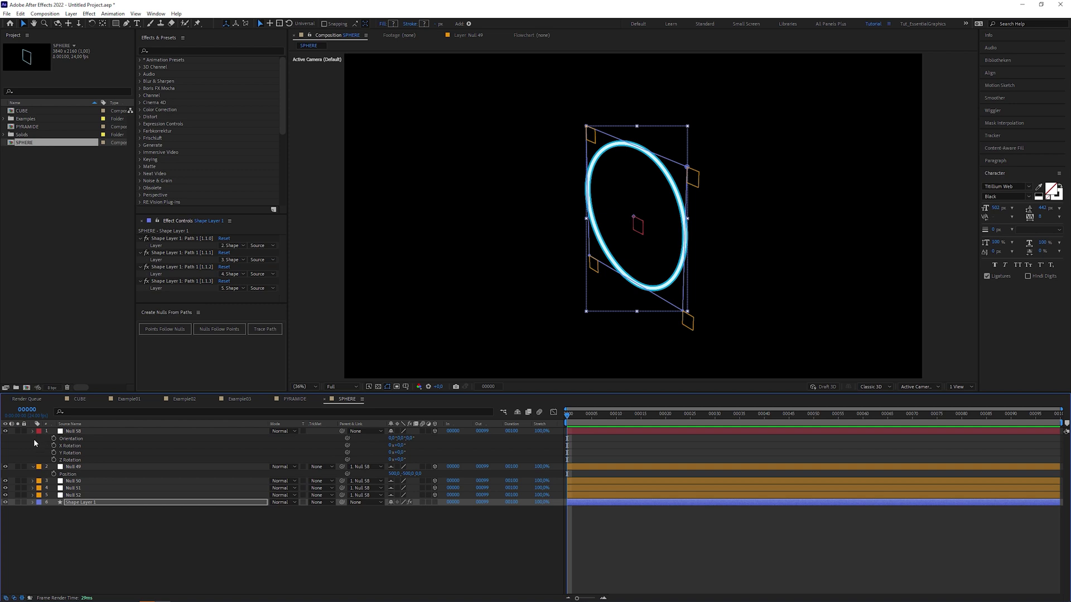
Step: Duplicate the ring with its nulls and relink the copy's four points to layers 2, 3, 4 and 5
{"action": "left_click", "coordinate": [98, 432], "text": "shift"}
{"action": "key", "text": "ctrl+d"}
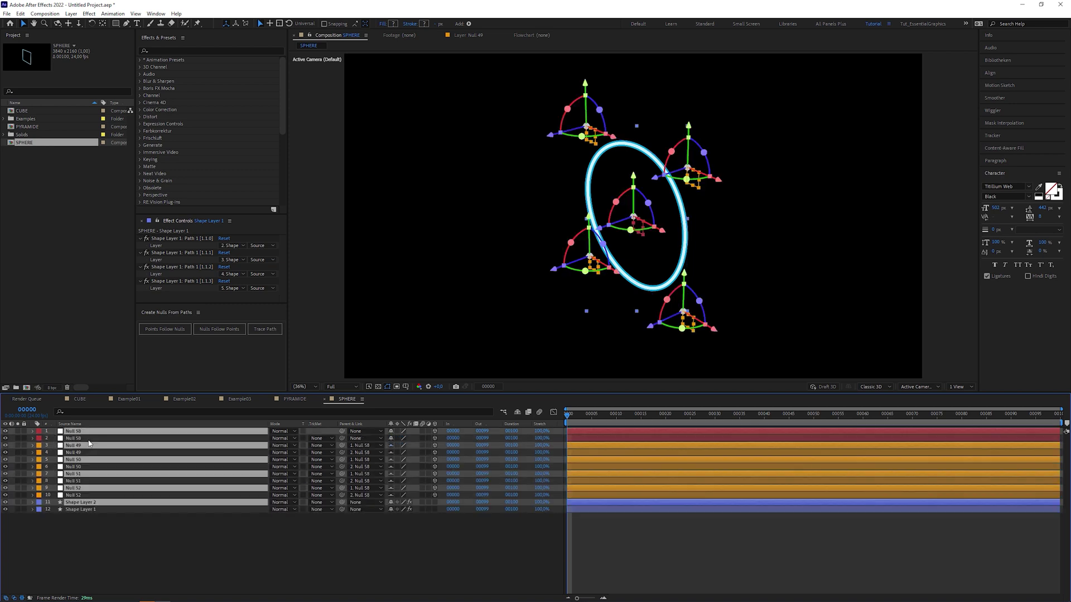
{"action": "left_click", "coordinate": [96, 466]}
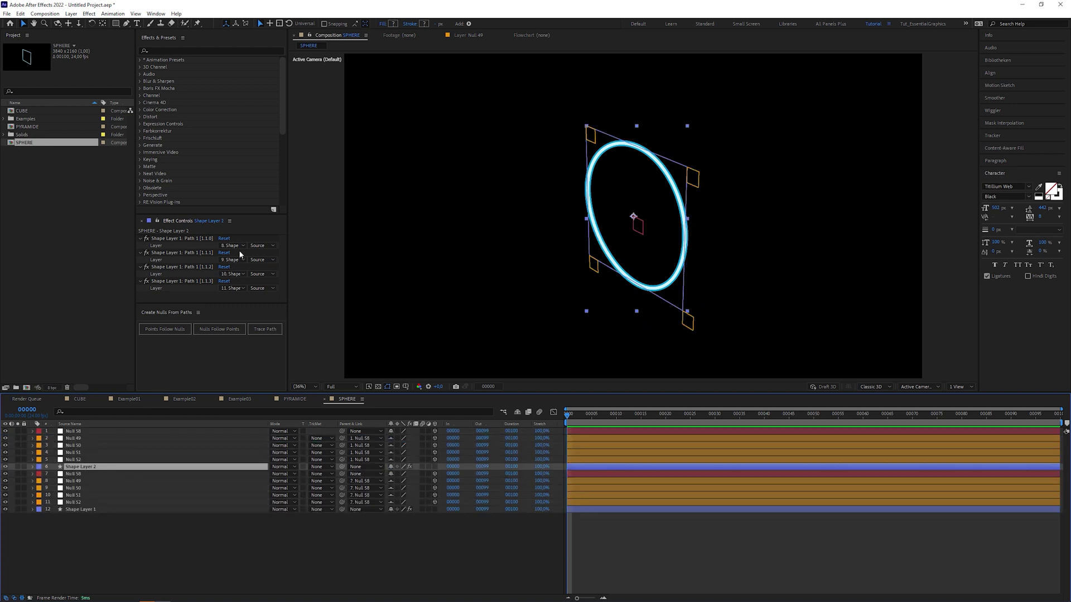
{"action": "left_click", "coordinate": [232, 245]}
{"action": "left_click", "coordinate": [262, 275]}
{"action": "left_click", "coordinate": [232, 259]}
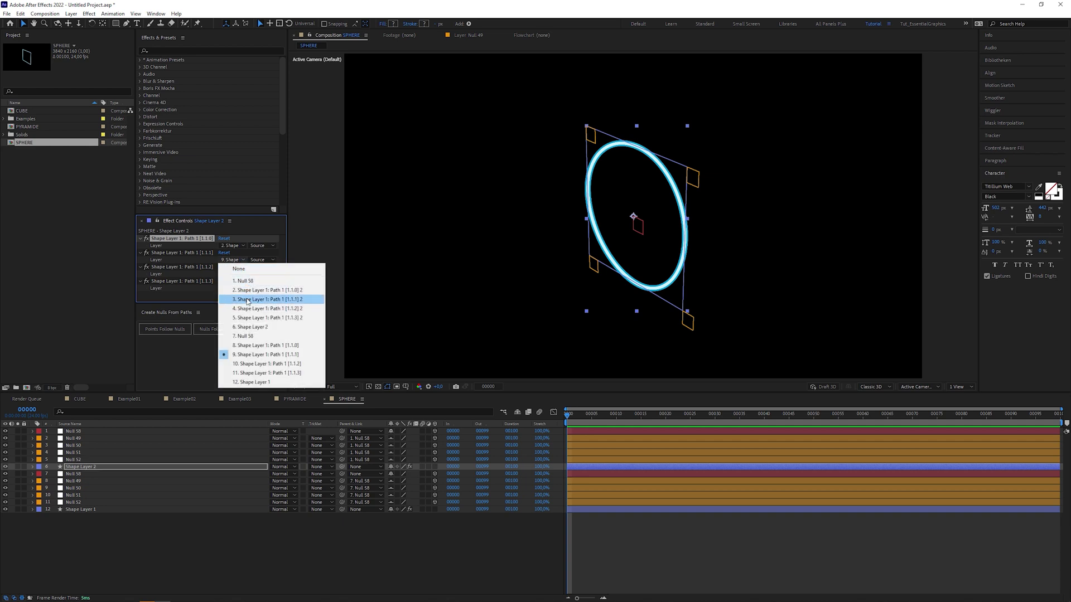
{"action": "left_click", "coordinate": [247, 300]}
{"action": "left_click", "coordinate": [232, 274]}
{"action": "left_click", "coordinate": [248, 323]}
{"action": "left_click", "coordinate": [233, 288]}
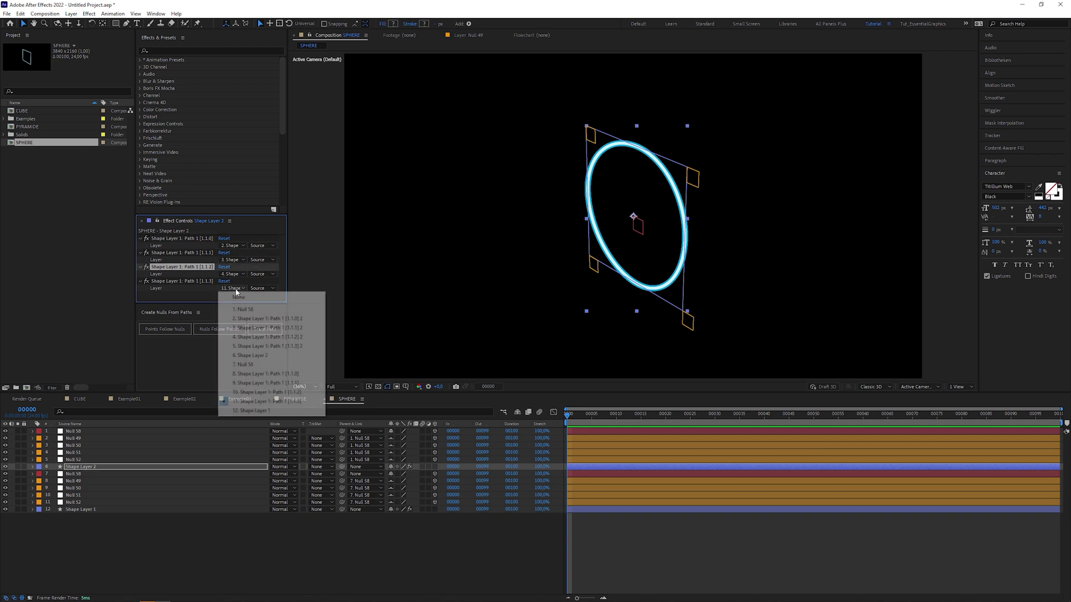
{"action": "left_click", "coordinate": [246, 346]}
Step: Rotate the copied ring's Null 58 to 90° on Y
{"action": "left_click", "coordinate": [154, 433]}
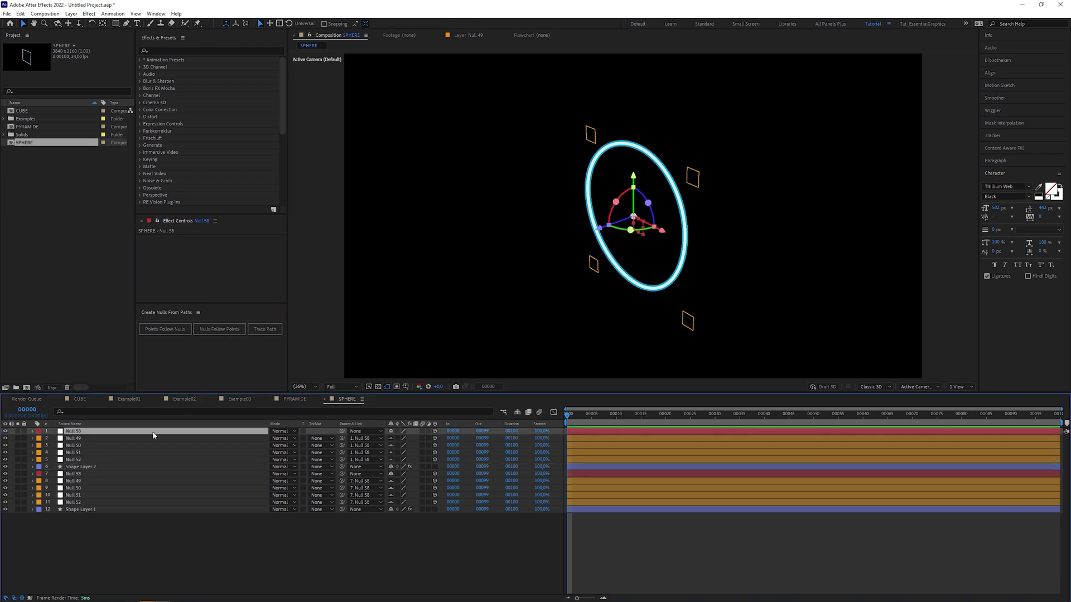
{"action": "key", "text": "r"}
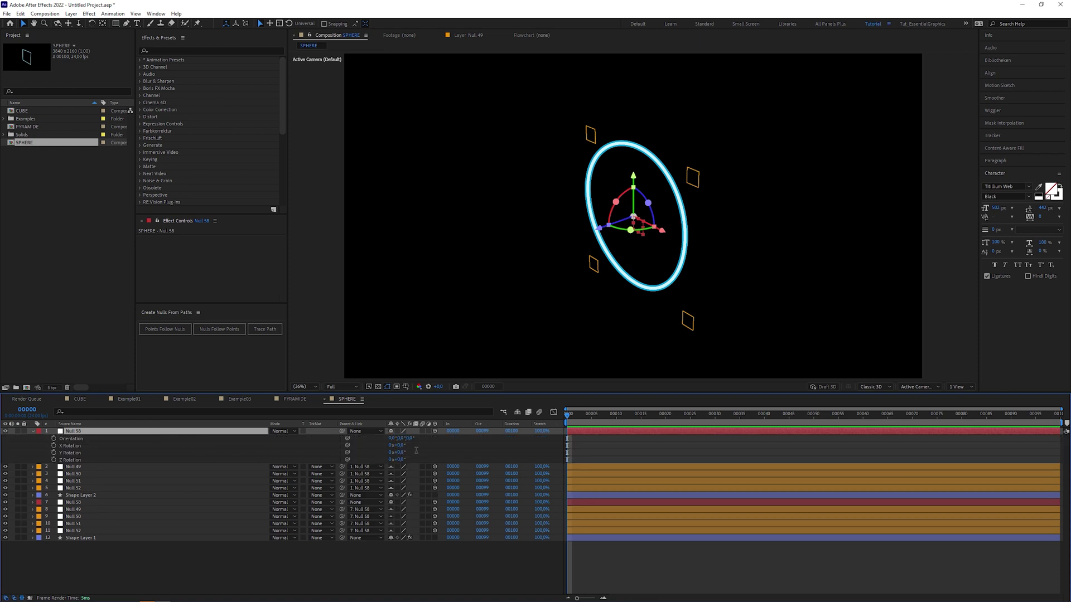
{"action": "left_click", "coordinate": [432, 454]}
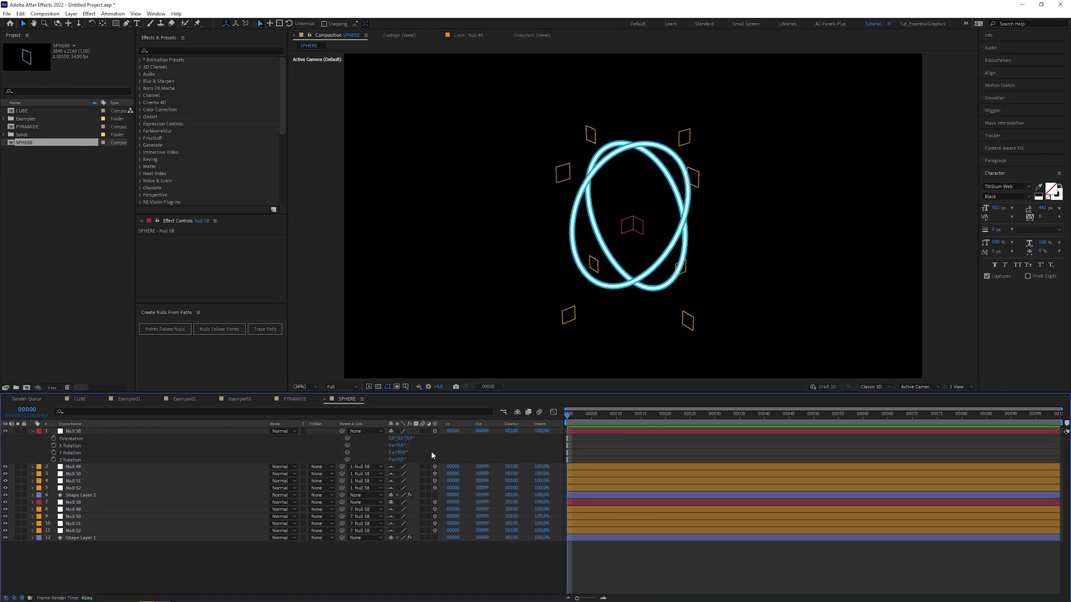
Step: Duplicate the six ring layers to the top and relink the new shape's points to layers 2–5
{"action": "left_click", "coordinate": [106, 432]}
{"action": "left_click", "coordinate": [106, 495], "text": "shift"}
{"action": "key", "text": "ctrl+d"}
{"action": "left_click_drag", "start_coordinate": [87, 476], "coordinate": [107, 437]}
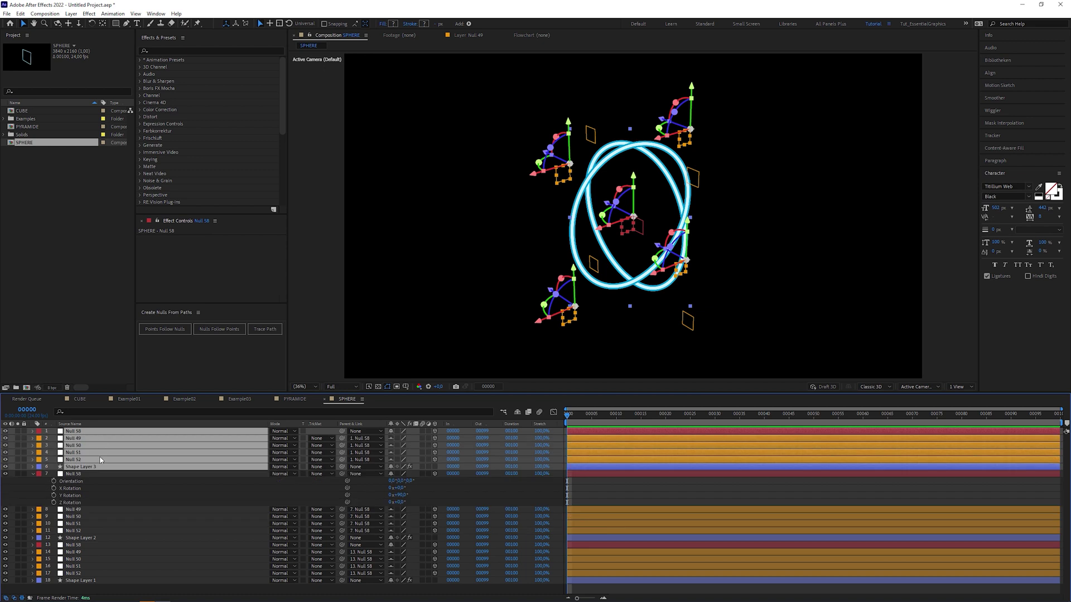
{"action": "left_click", "coordinate": [98, 467]}
{"action": "left_click", "coordinate": [235, 245]}
{"action": "left_click", "coordinate": [240, 275]}
{"action": "left_click", "coordinate": [234, 260]}
{"action": "left_click", "coordinate": [239, 298]}
{"action": "left_click", "coordinate": [235, 273]}
{"action": "left_click", "coordinate": [239, 321]}
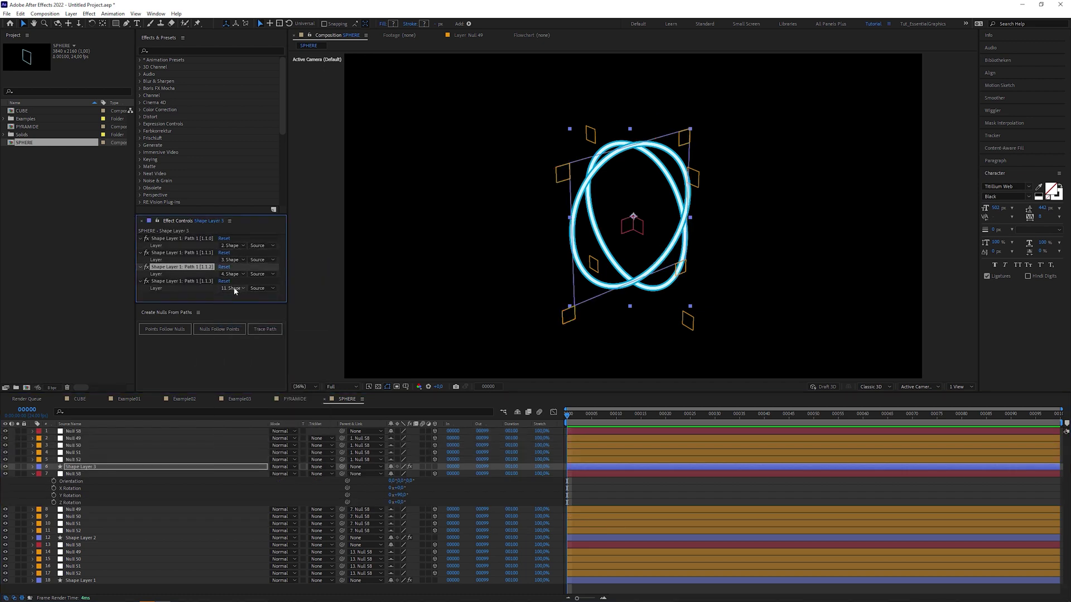
{"action": "left_click", "coordinate": [234, 291]}
{"action": "left_click", "coordinate": [233, 373]}
Step: Reset the new ring's Y rotation to 0° and tilt it 90° on X to lie horizontal
{"action": "left_click", "coordinate": [228, 433]}
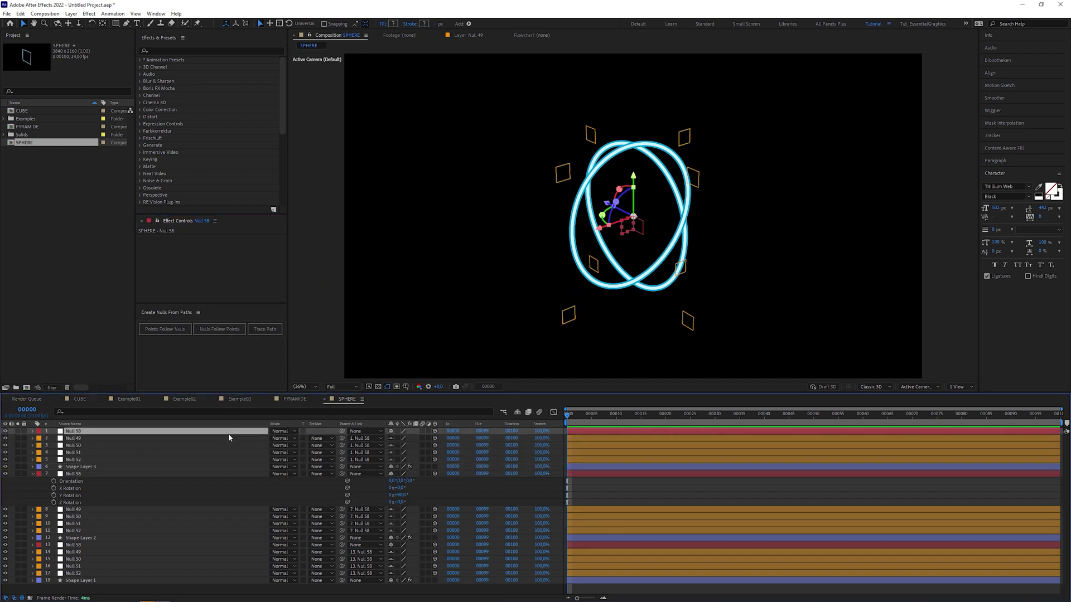
{"action": "key", "text": "r"}
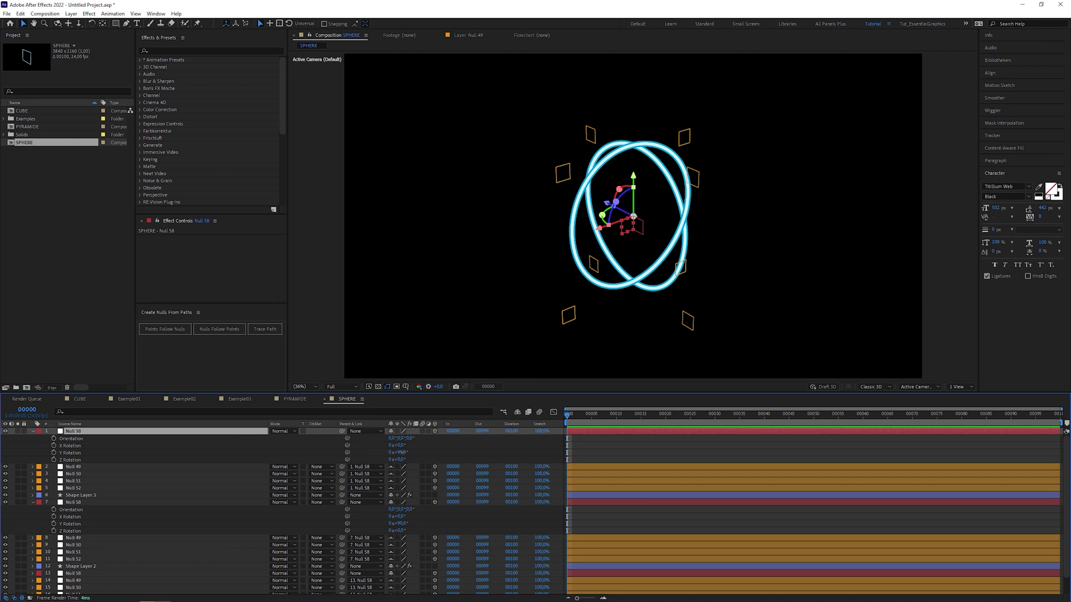
{"action": "left_click", "coordinate": [430, 452]}
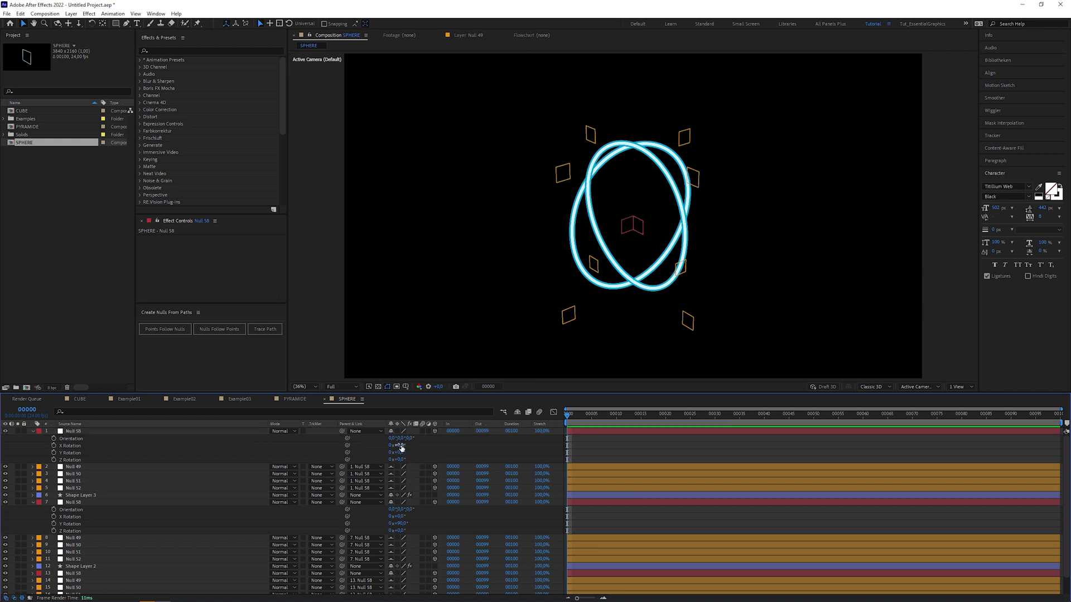
{"action": "left_click", "coordinate": [424, 447]}
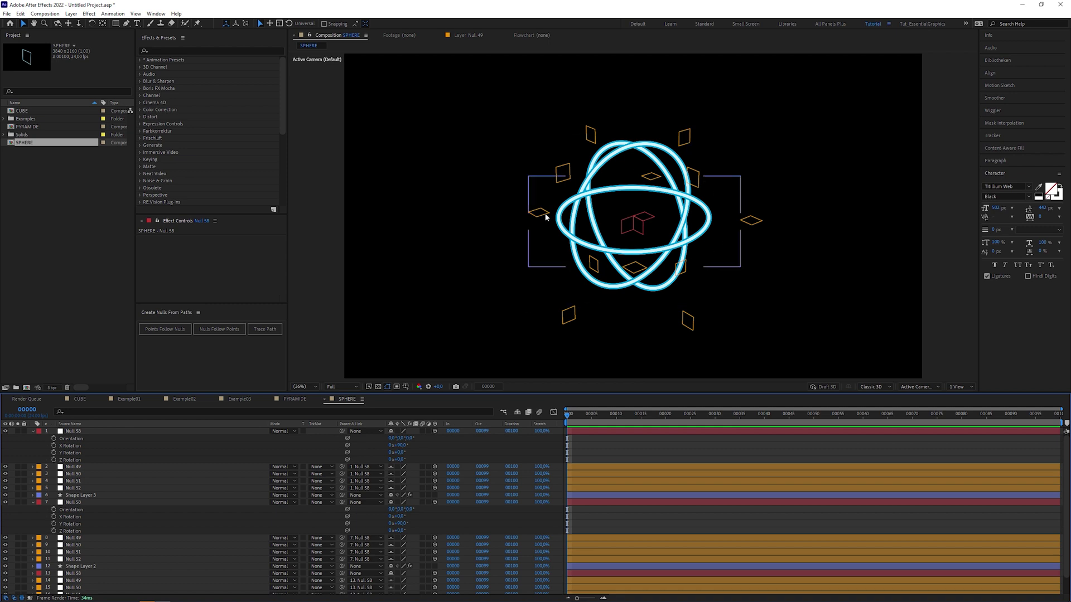
Step: Duplicate the six ring layers to the top and relink the new shape's points to layers 2–5
{"action": "left_click", "coordinate": [36, 432]}
{"action": "left_click", "coordinate": [84, 432]}
{"action": "left_click", "coordinate": [89, 469], "text": "shift"}
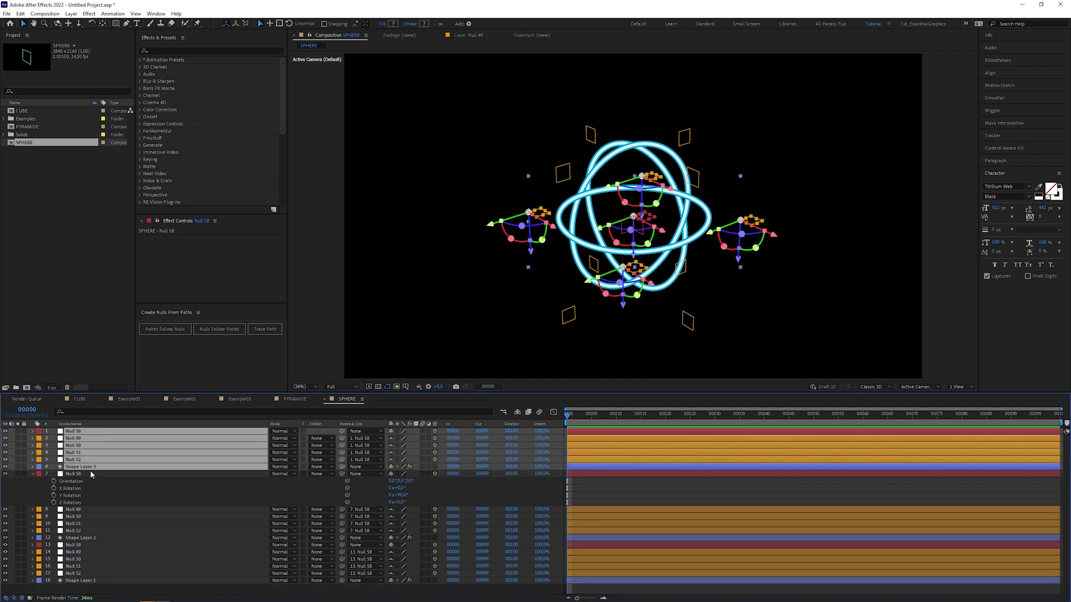
{"action": "key", "text": "ctrl+d"}
{"action": "left_click_drag", "start_coordinate": [94, 463], "coordinate": [98, 434]}
{"action": "left_click", "coordinate": [92, 467]}
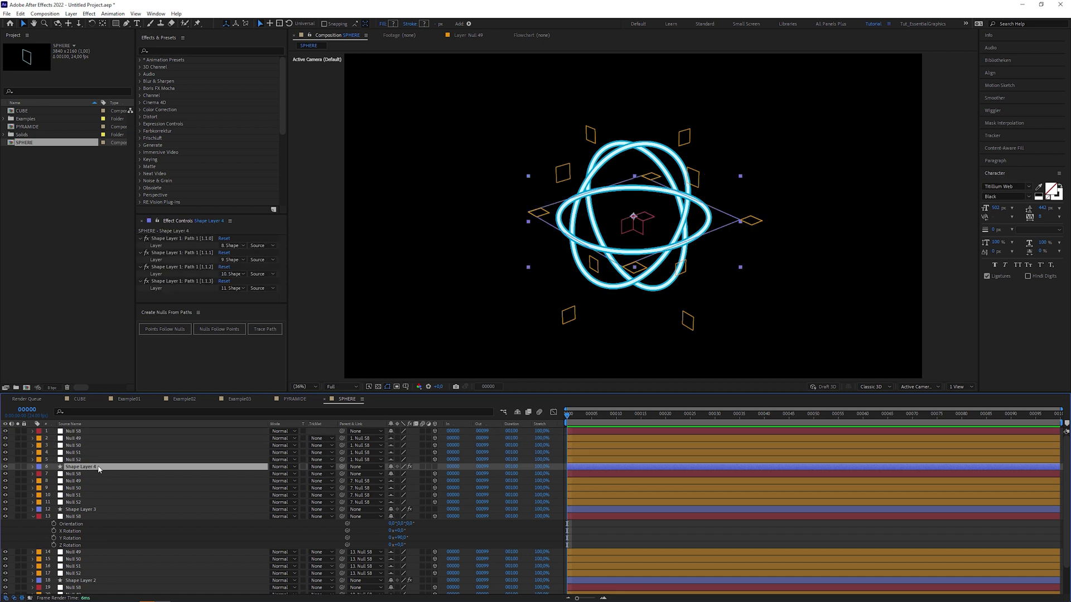
{"action": "left_click", "coordinate": [232, 245]}
{"action": "left_click", "coordinate": [262, 275]}
{"action": "left_click", "coordinate": [232, 260]}
{"action": "left_click", "coordinate": [262, 300]}
{"action": "left_click", "coordinate": [232, 274]}
{"action": "left_click", "coordinate": [263, 323]}
{"action": "left_click", "coordinate": [232, 289]}
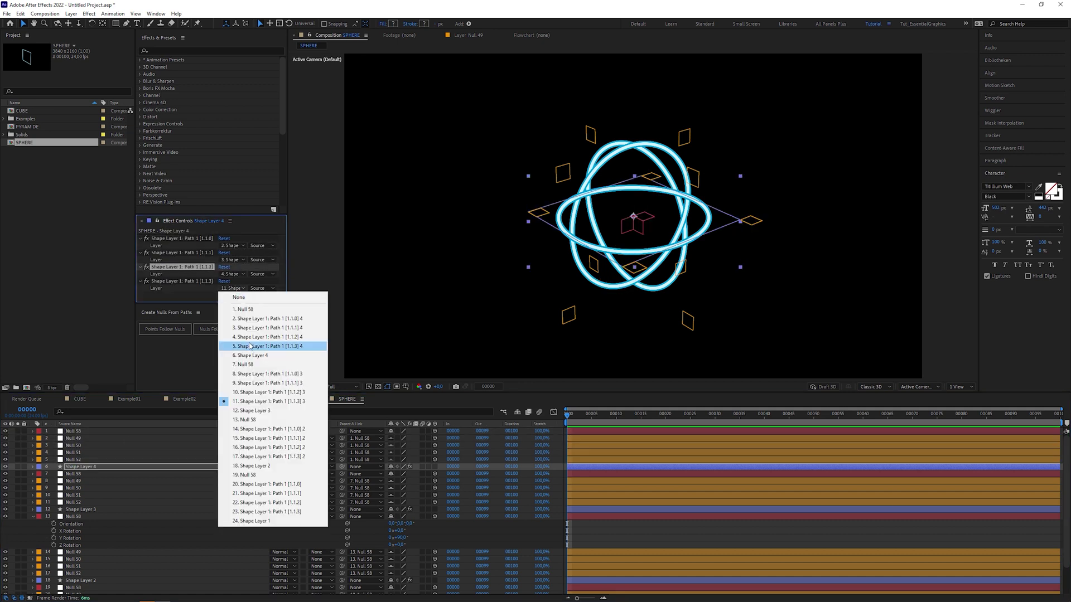
{"action": "left_click", "coordinate": [262, 346]}
Step: Raise the new ring's null to Position Y 705 and scale it to 75%
{"action": "left_click", "coordinate": [126, 431]}
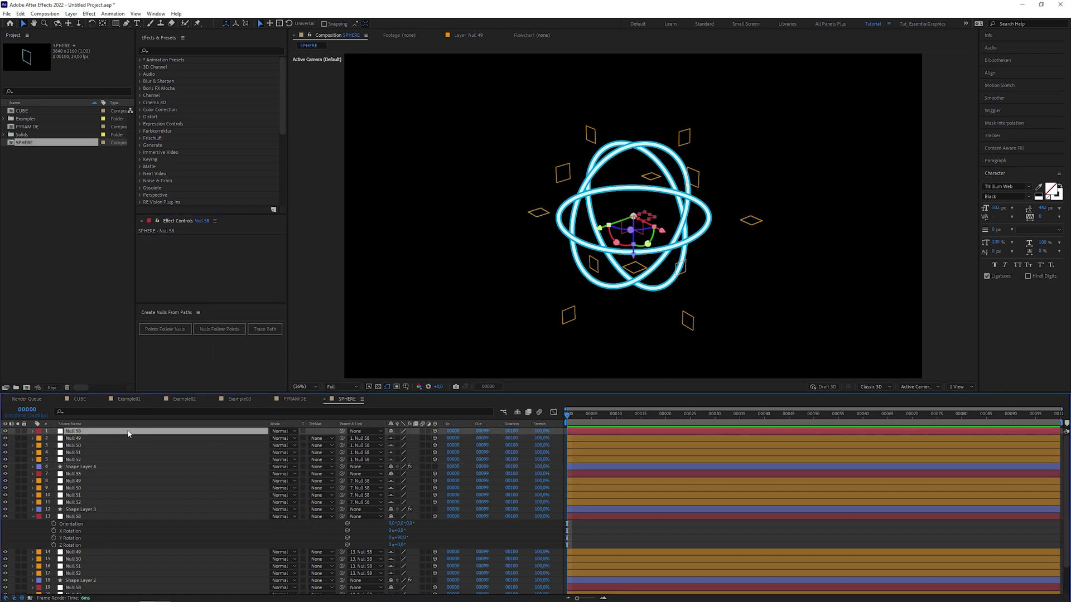
{"action": "key", "text": "p"}
{"action": "left_click", "coordinate": [411, 438]}
{"action": "type", "text": "705"}
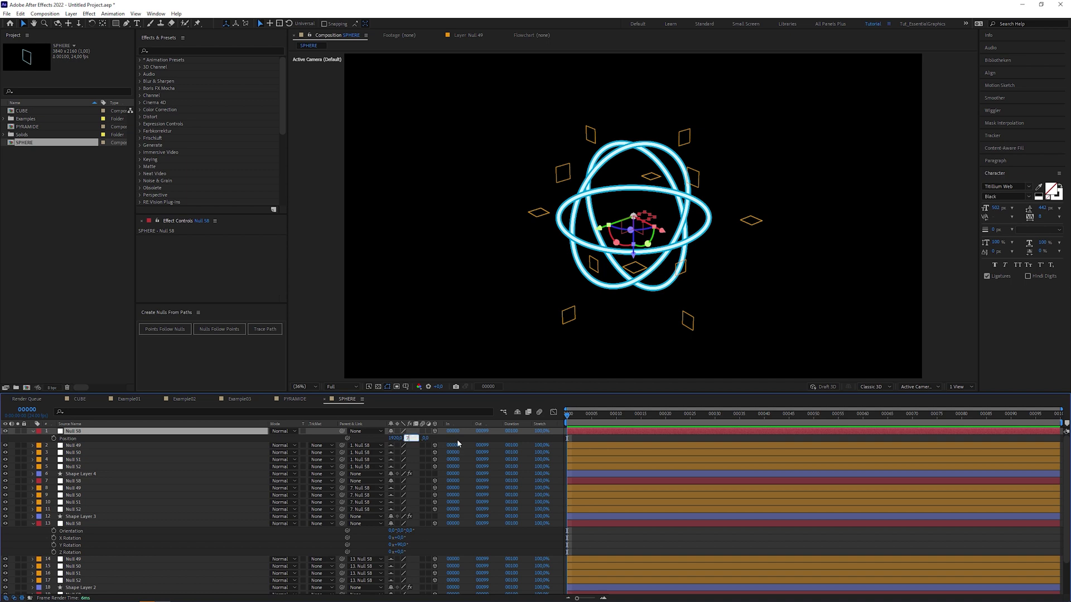
{"action": "left_click", "coordinate": [382, 438]}
{"action": "left_click", "coordinate": [253, 432]}
{"action": "key", "text": "s"}
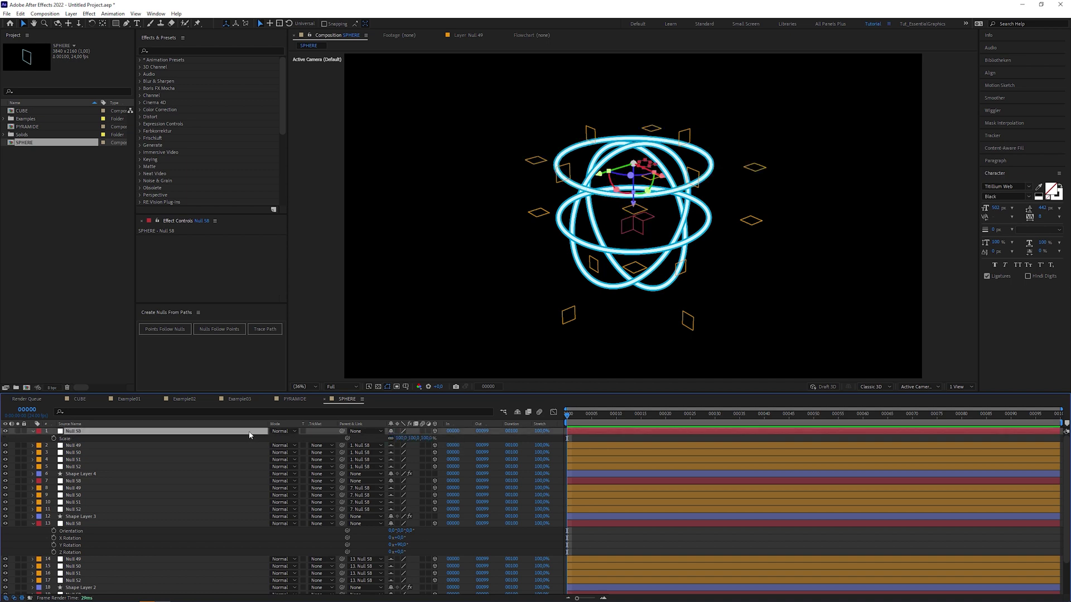
{"action": "left_click", "coordinate": [457, 437]}
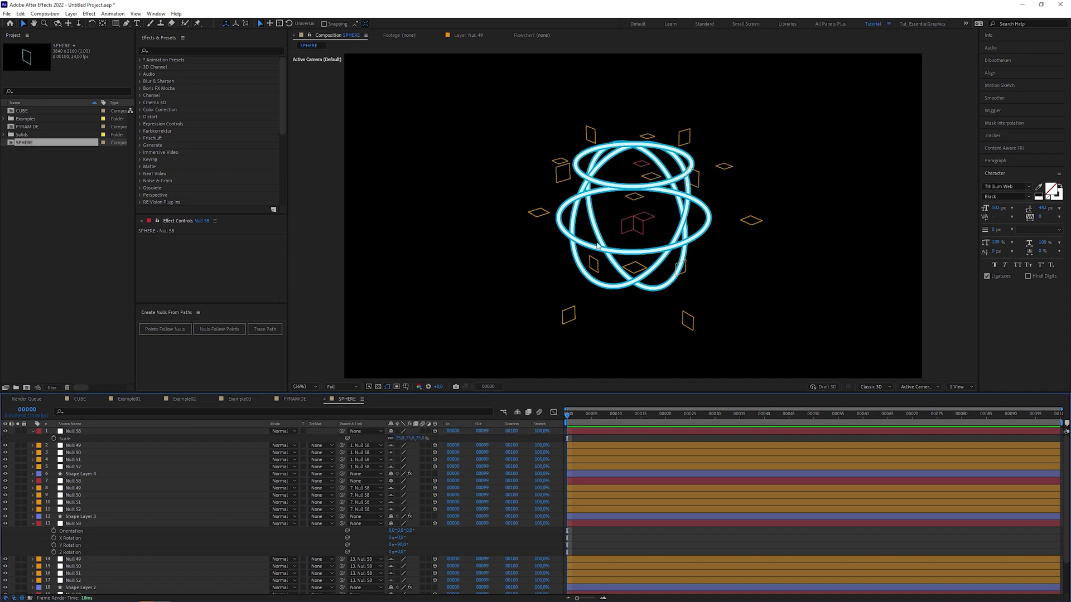
{"action": "key", "text": "1"}
{"action": "left_click_drag", "start_coordinate": [626, 211], "coordinate": [505, 251]}
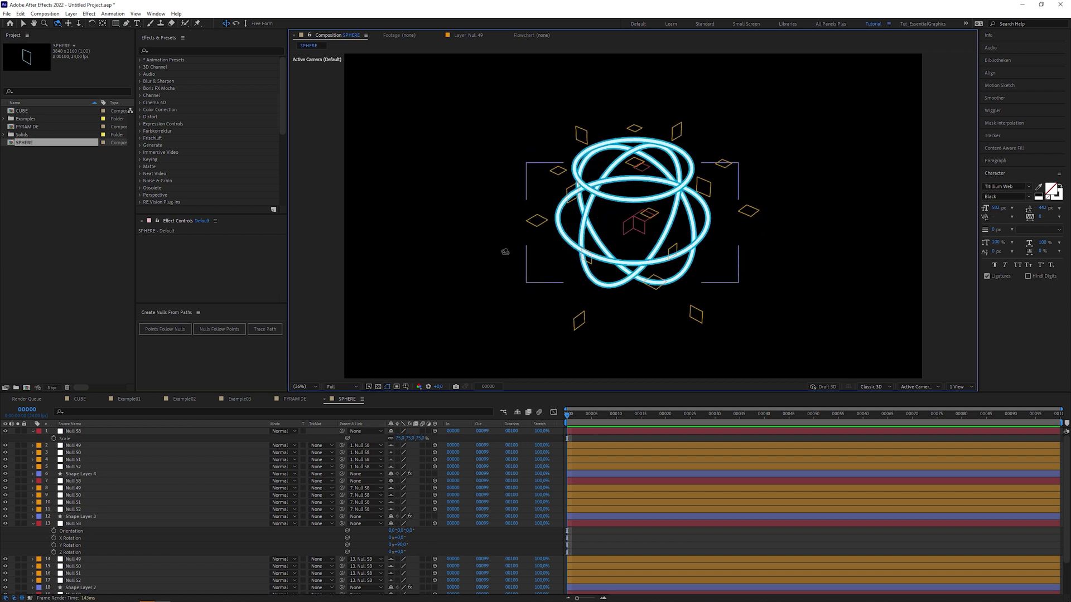
Step: Duplicate that raised ring's layers again and relink the copy's points to layers 2–5
{"action": "left_click", "coordinate": [80, 474]}
{"action": "left_click", "coordinate": [87, 431], "text": "shift"}
{"action": "key", "text": "ctrl+d"}
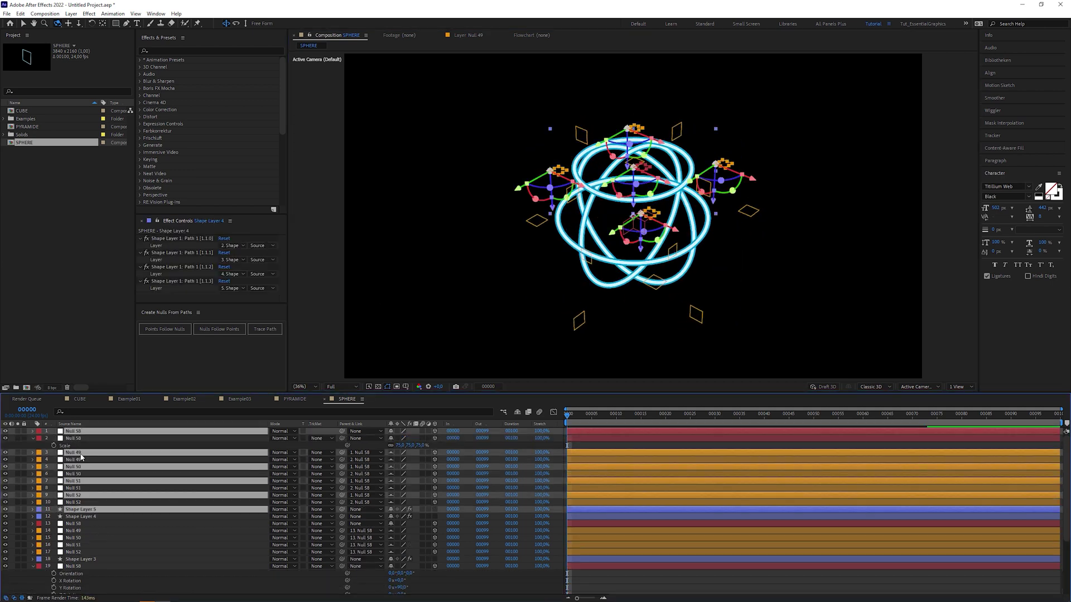
{"action": "left_click_drag", "start_coordinate": [81, 453], "coordinate": [90, 440]}
{"action": "left_click", "coordinate": [101, 466]}
{"action": "left_click", "coordinate": [233, 246]}
{"action": "left_click", "coordinate": [239, 276]}
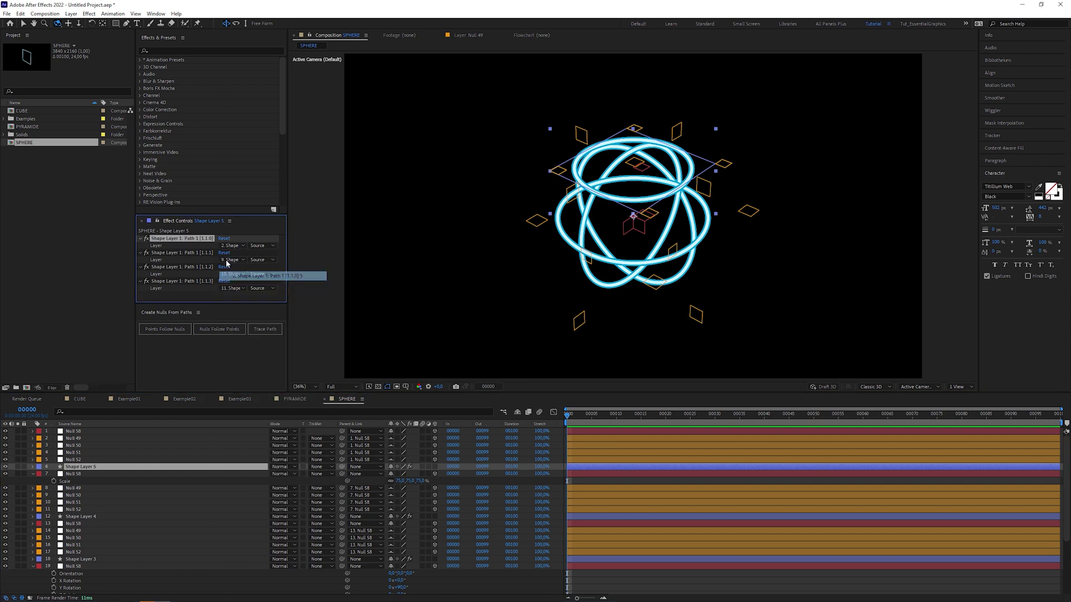
{"action": "left_click", "coordinate": [233, 260]}
{"action": "left_click", "coordinate": [241, 299]}
{"action": "left_click", "coordinate": [233, 274]}
{"action": "left_click", "coordinate": [244, 323]}
{"action": "left_click", "coordinate": [234, 289]}
{"action": "left_click", "coordinate": [247, 346]}
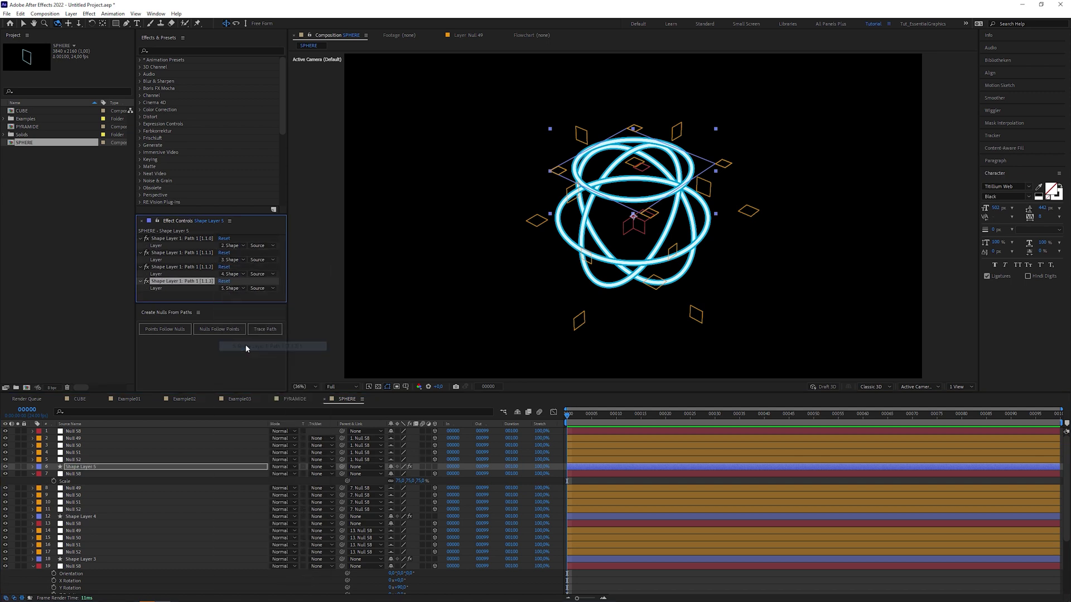
Step: Move the fourth ring's null down to Position Y 1455
{"action": "left_click", "coordinate": [219, 431]}
{"action": "key", "text": "p"}
{"action": "type", "text": "14"}
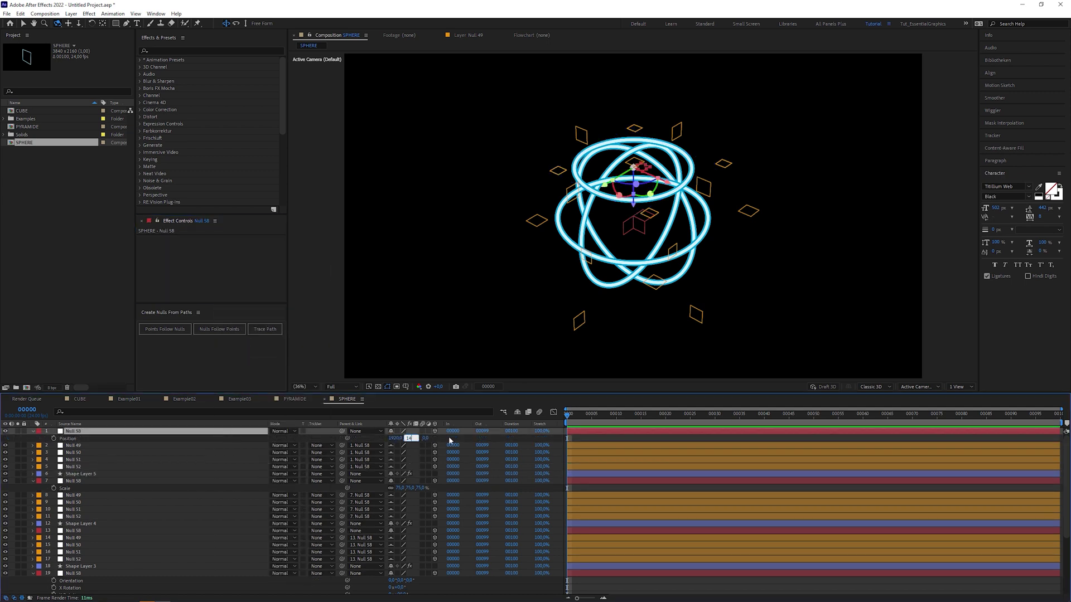
{"action": "type", "text": "55"}
{"action": "key", "text": "Return"}
Step: Add a new null object, Null 59
{"action": "left_click", "coordinate": [71, 13]}
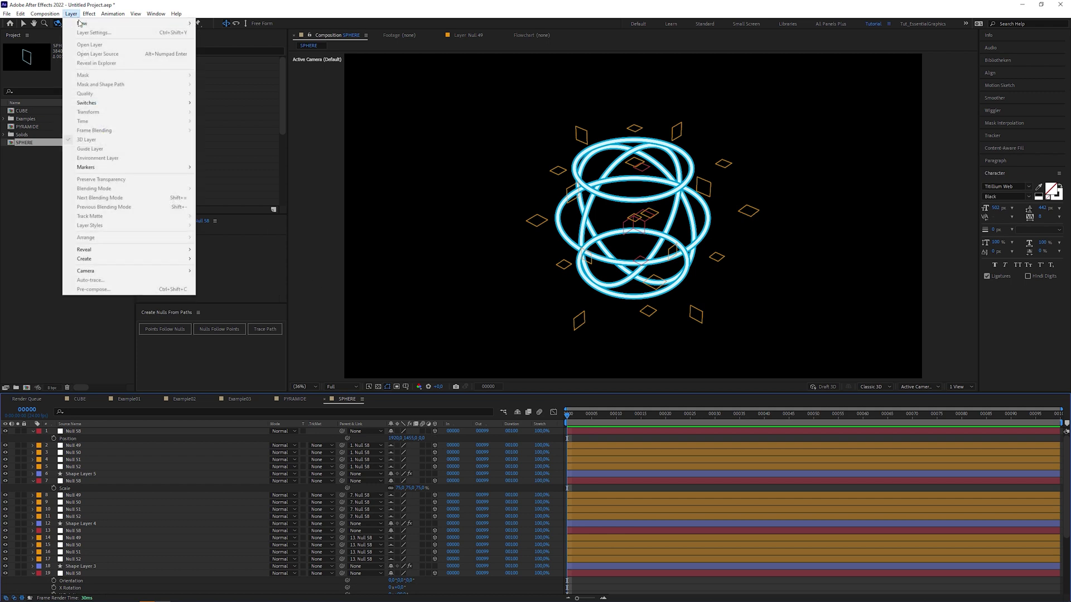
{"action": "mouse_move", "coordinate": [168, 24]}
{"action": "left_click", "coordinate": [222, 61]}
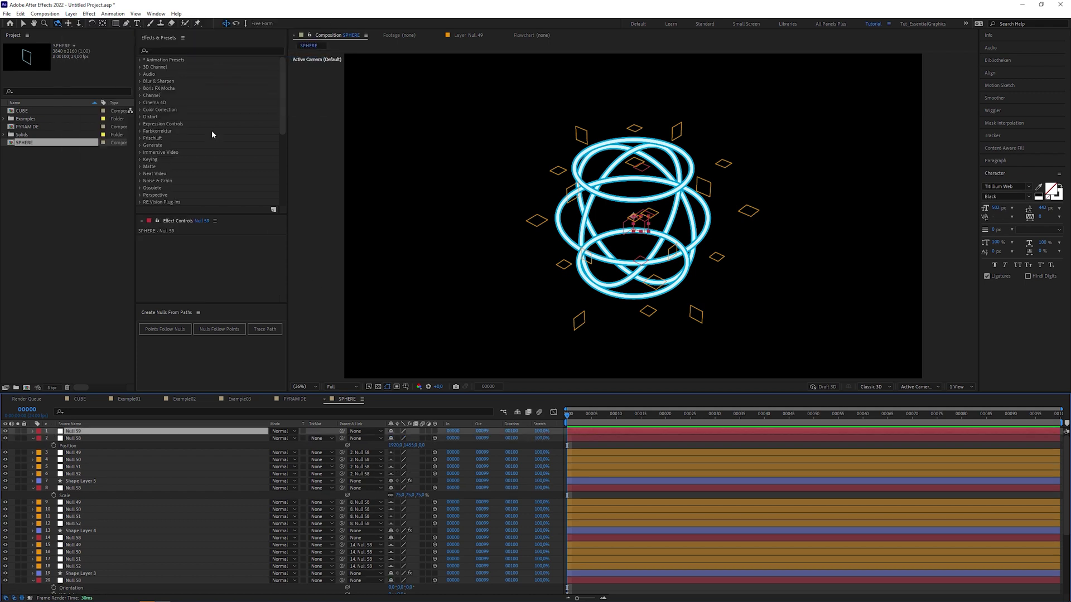
Step: Parent all five Null 58 layers to Null 59
{"action": "left_click", "coordinate": [93, 439]}
{"action": "left_click", "coordinate": [90, 489], "text": "ctrl"}
{"action": "left_click", "coordinate": [86, 539], "text": "ctrl"}
{"action": "left_click", "coordinate": [79, 580], "text": "ctrl"}
{"action": "left_click_drag", "start_coordinate": [1067, 518], "coordinate": [1070, 567]}
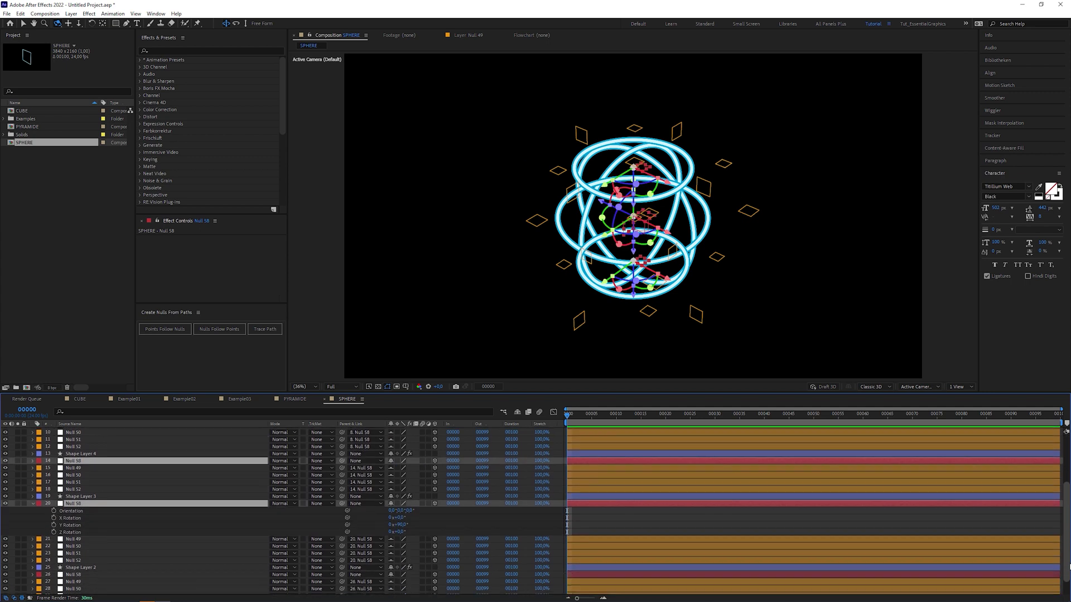
{"action": "scroll", "coordinate": [262, 549], "scroll_direction": "down", "scroll_amount": 1}
{"action": "left_click", "coordinate": [262, 554], "text": "ctrl"}
{"action": "left_click", "coordinate": [381, 555]}
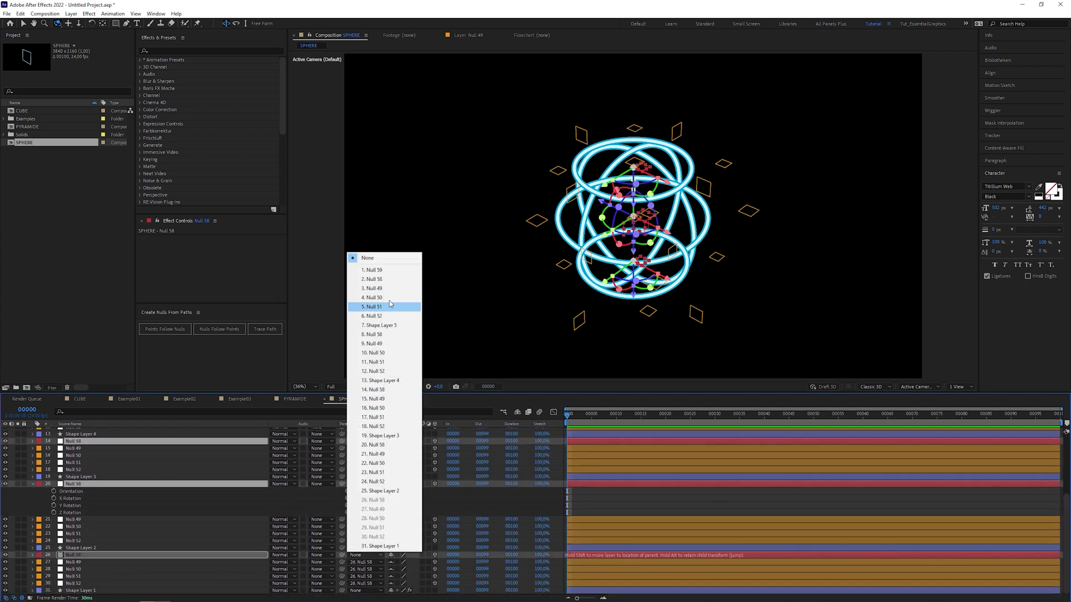
{"action": "left_click", "coordinate": [385, 271]}
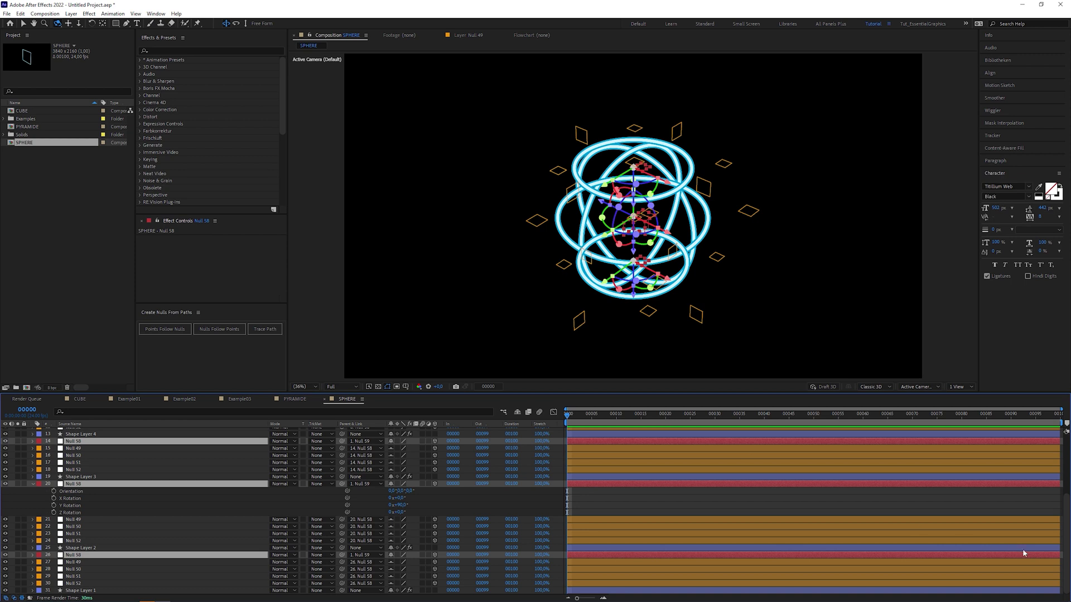
Step: Enable Hide Shy Layers so the helper nulls disappear from the layer list
{"action": "scroll", "coordinate": [279, 511], "scroll_direction": "up", "scroll_amount": 3}
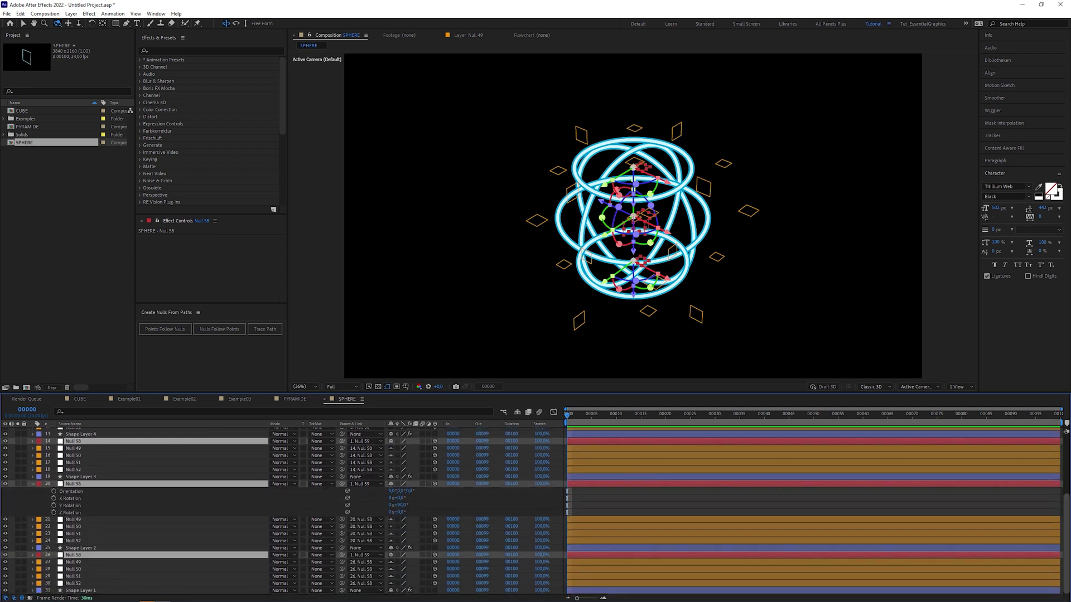
{"action": "scroll", "coordinate": [873, 494], "scroll_direction": "up", "scroll_amount": 2}
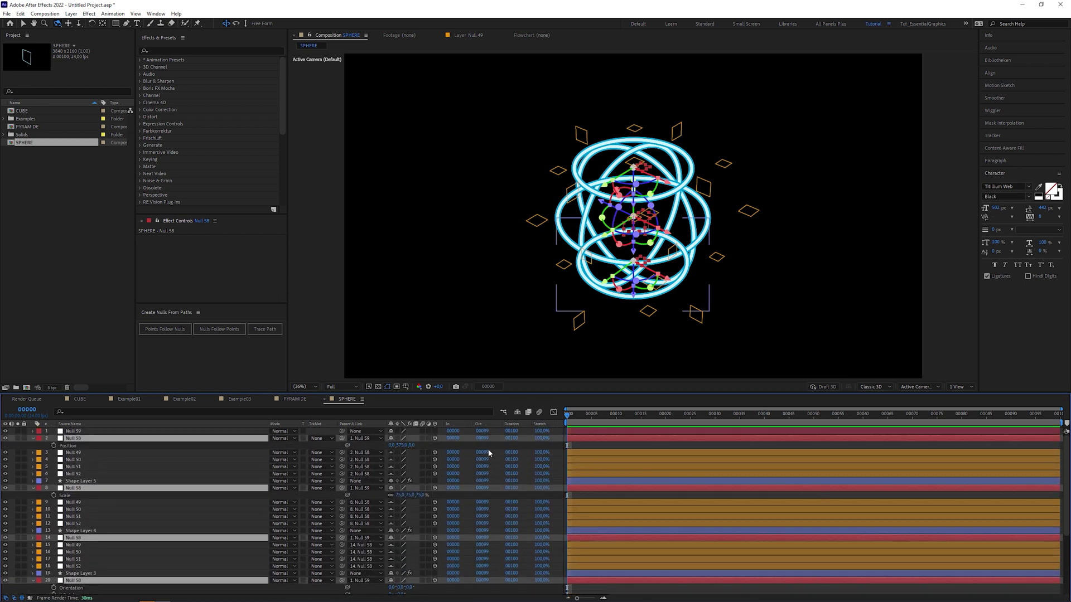
{"action": "left_click", "coordinate": [517, 413]}
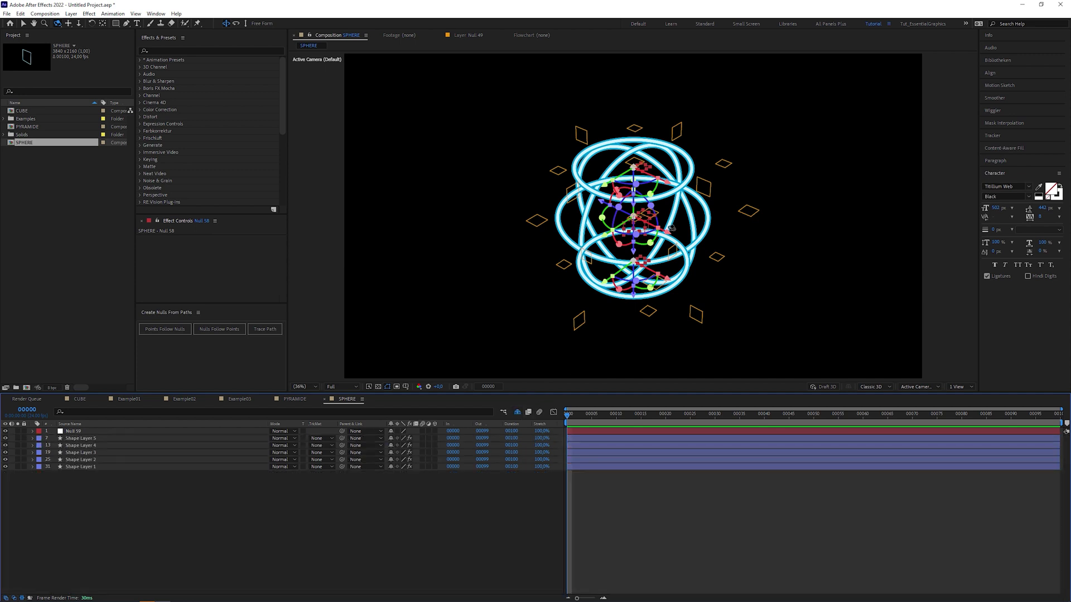
{"action": "mouse_move", "coordinate": [672, 227]}
{"action": "left_mouse_down"}
{"action": "mouse_move", "coordinate": [695, 221]}
{"action": "mouse_move", "coordinate": [672, 235]}
{"action": "left_mouse_up"}
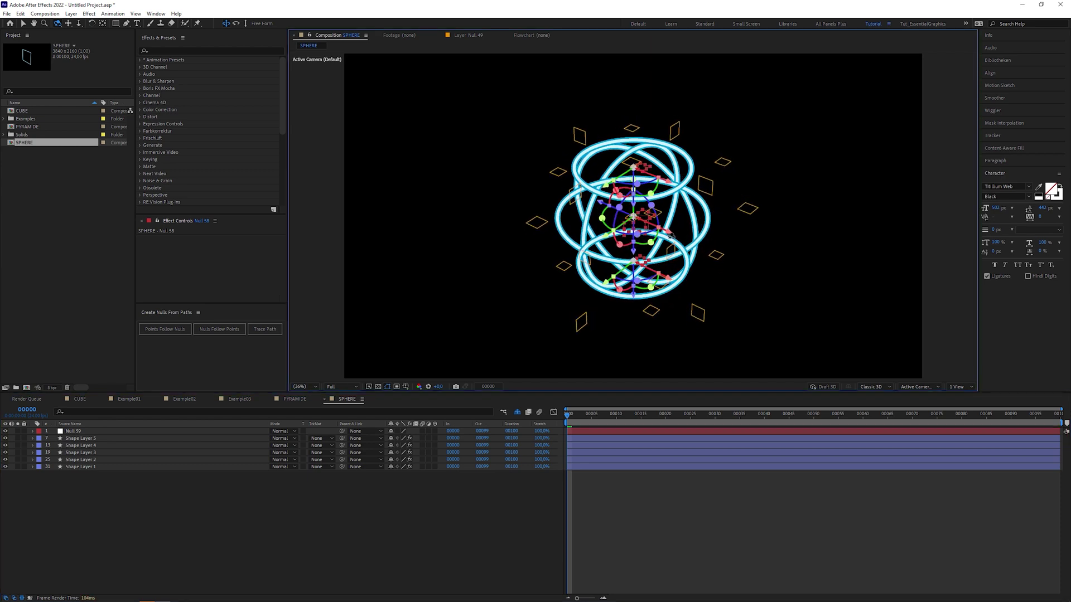
Step: In Shape Layer 5, set Stroke 2 width to 20 and Stroke 1 width to 10
{"action": "key", "text": "v"}
{"action": "left_click", "coordinate": [82, 438]}
{"action": "left_click", "coordinate": [33, 438]}
{"action": "left_click", "coordinate": [40, 445]}
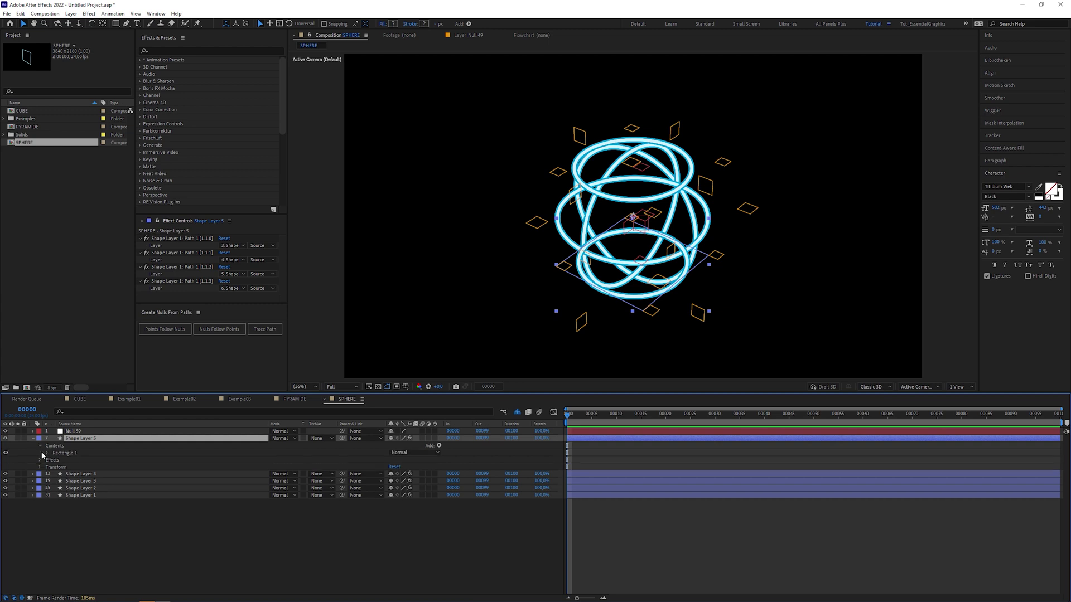
{"action": "left_click", "coordinate": [47, 453]}
{"action": "left_click", "coordinate": [54, 482]}
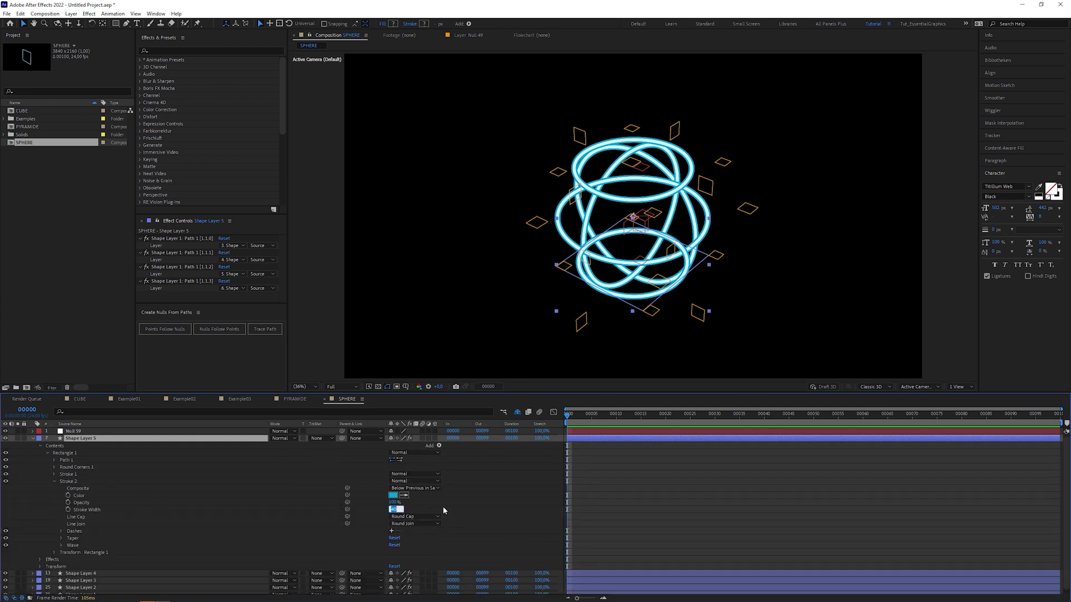
{"action": "left_click", "coordinate": [443, 508]}
{"action": "left_click", "coordinate": [54, 475]}
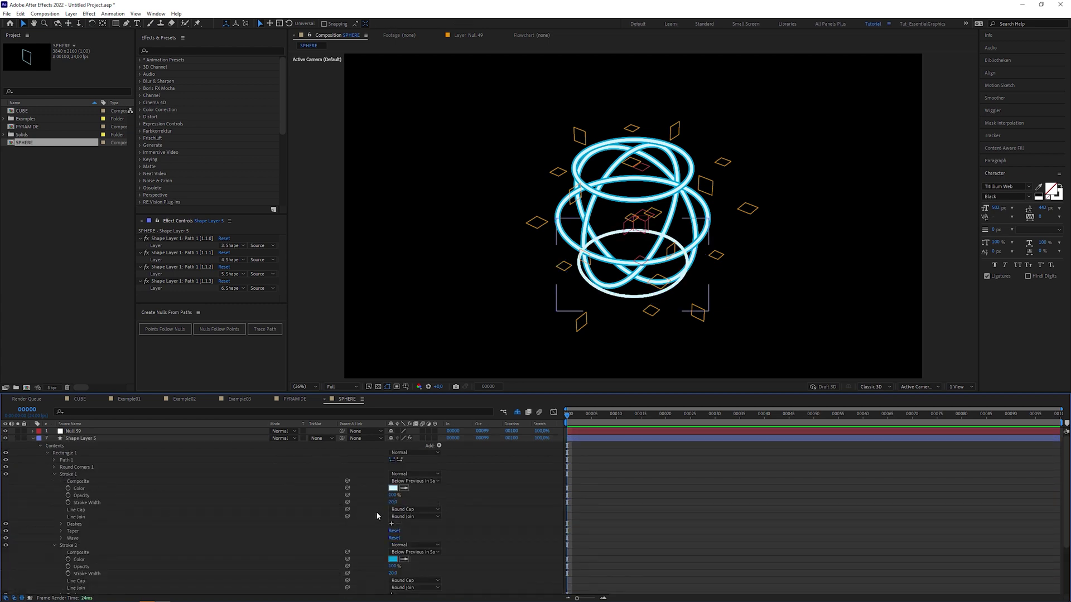
{"action": "type", "text": "10"}
{"action": "key", "text": "Return"}
Step: Colour Stroke 2 magenta and add dashes to the ring's stroke
{"action": "left_click", "coordinate": [394, 559]}
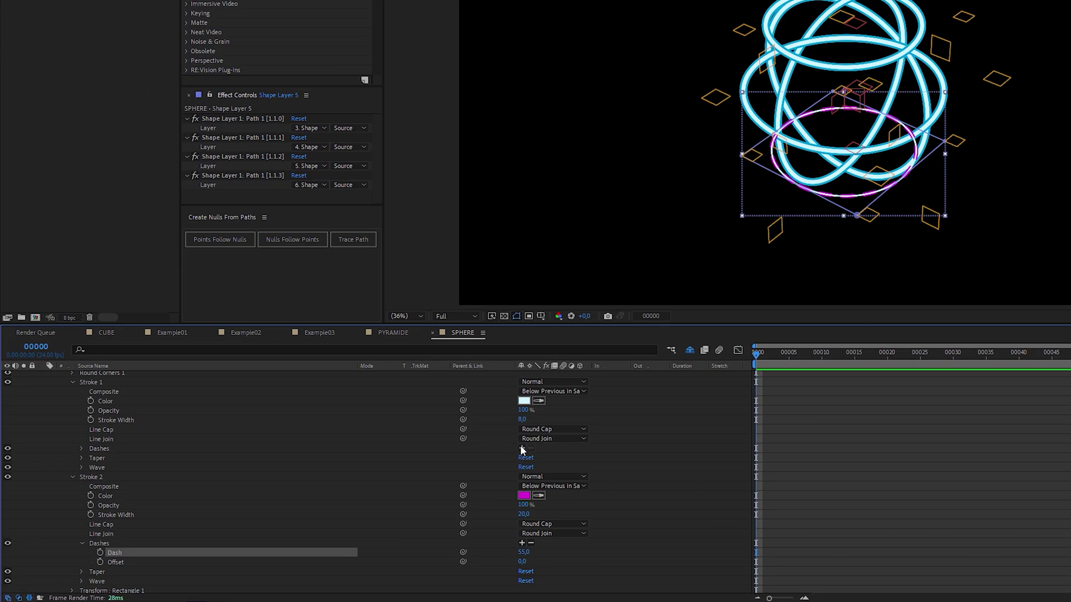
{"action": "left_click", "coordinate": [522, 449]}
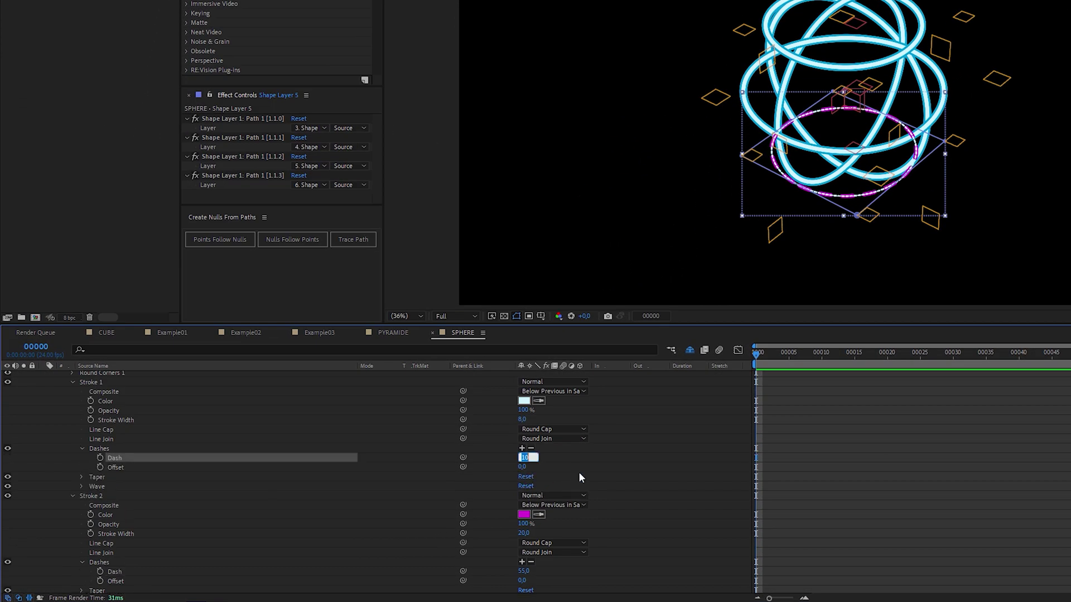
{"action": "left_click", "coordinate": [576, 469]}
Step: Replace the strokes of Shape Layers 4 and 3 with Shape Layer 5's dashed strokes
{"action": "left_click", "coordinate": [93, 434]}
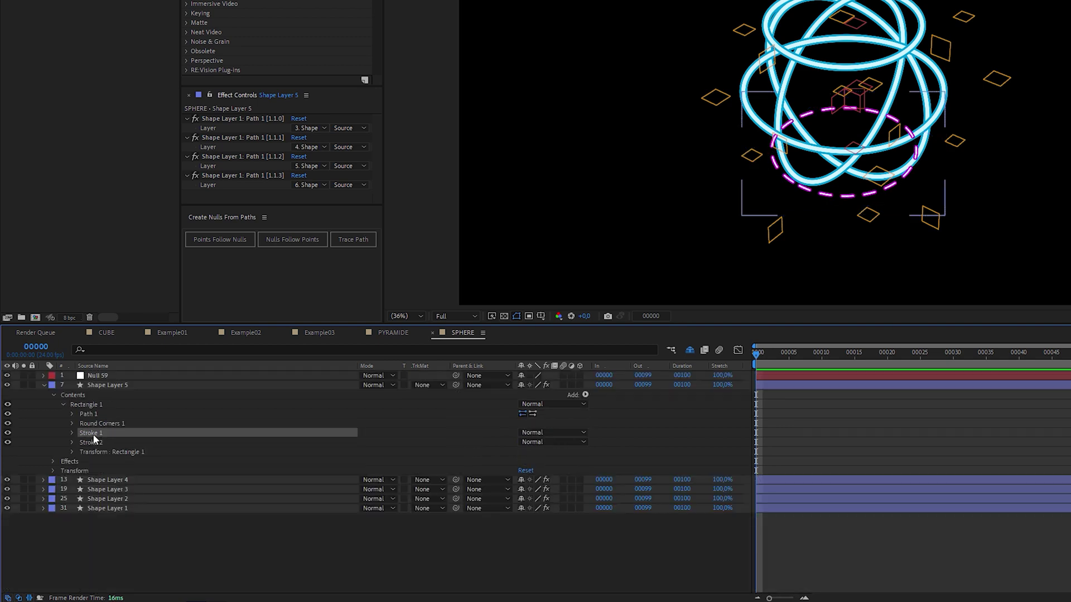
{"action": "left_click", "coordinate": [100, 443], "text": "shift"}
{"action": "left_click", "coordinate": [44, 385]}
{"action": "left_click", "coordinate": [44, 395]}
{"action": "left_click", "coordinate": [94, 415]}
{"action": "key", "text": "ctrl+v"}
{"action": "left_click", "coordinate": [43, 395]}
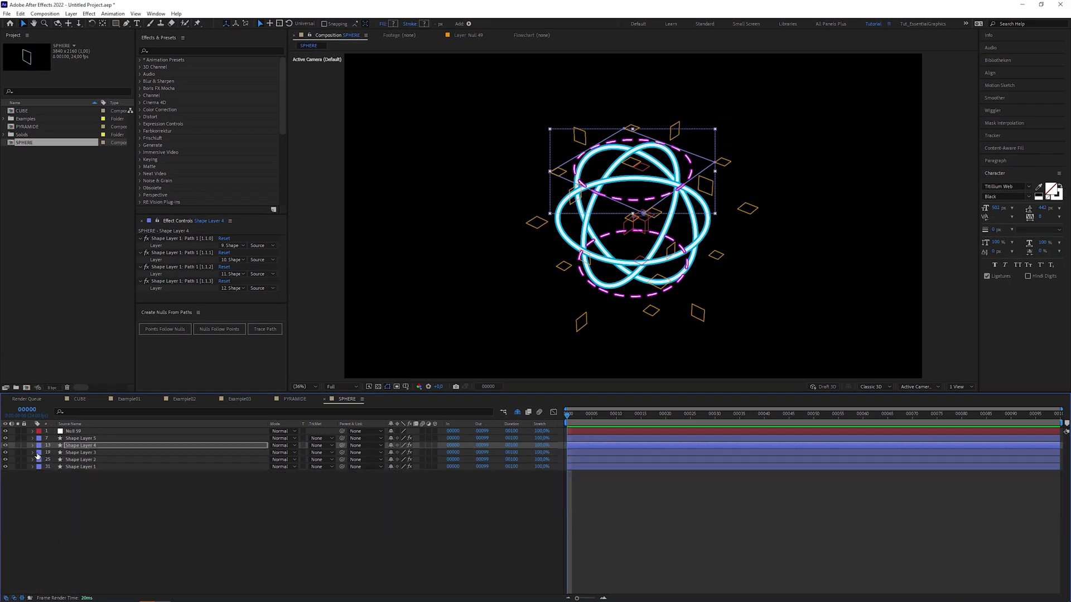
{"action": "left_click", "coordinate": [43, 404]}
{"action": "left_click", "coordinate": [95, 424]}
{"action": "key", "text": "ctrl+v"}
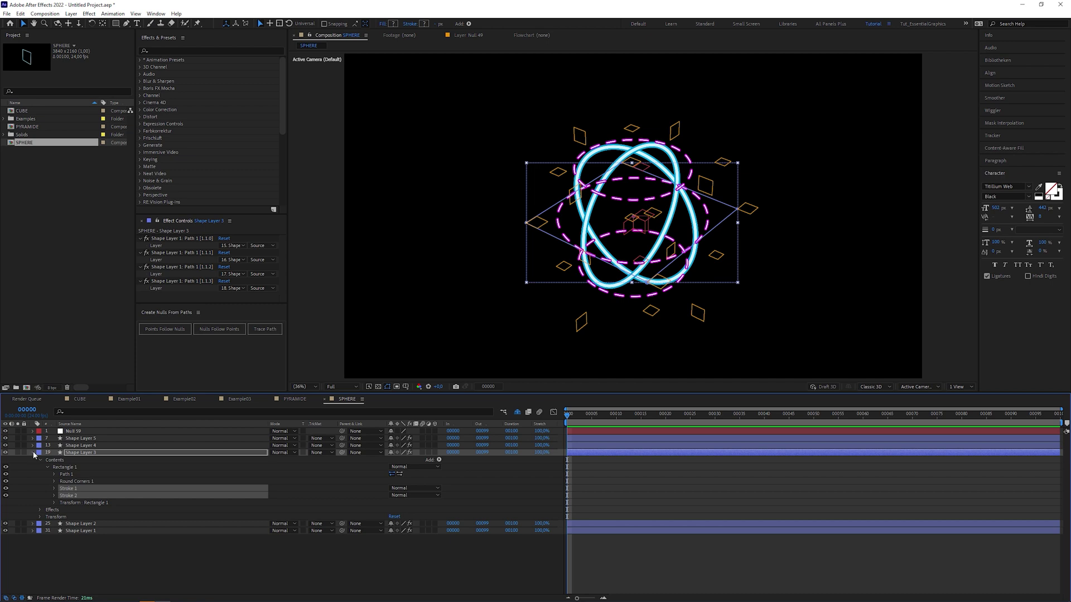
Step: Add Trim Paths to Shape Layer 2's rectangle with End at 99%
{"action": "left_click", "coordinate": [32, 453]}
{"action": "left_click", "coordinate": [80, 459]}
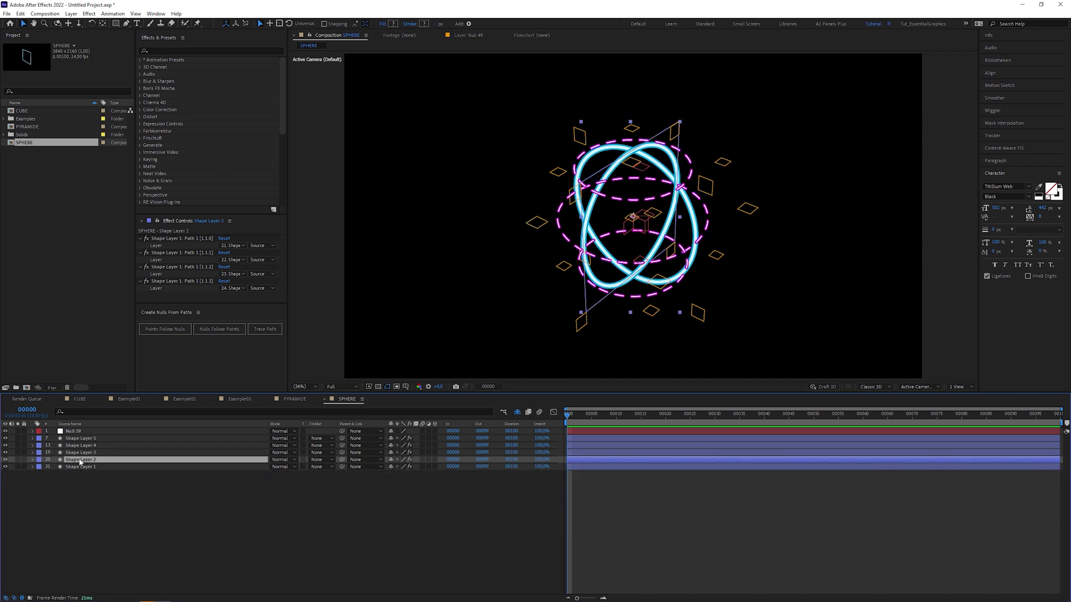
{"action": "left_click", "coordinate": [32, 460]}
{"action": "left_click", "coordinate": [439, 467]}
{"action": "left_click", "coordinate": [469, 421]}
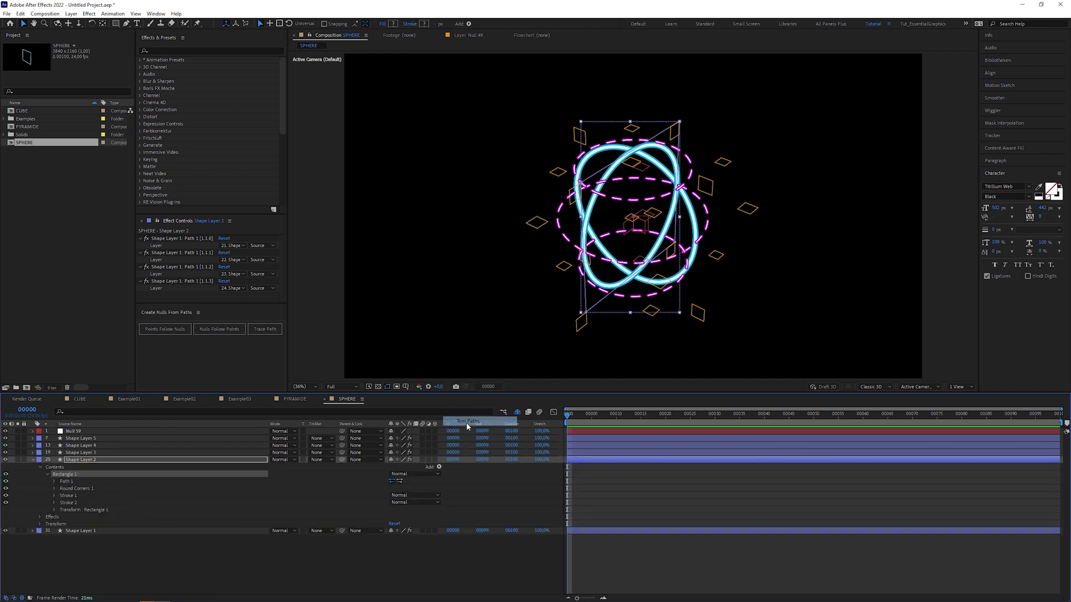
{"action": "type", "text": "99"}
{"action": "key", "text": "Return"}
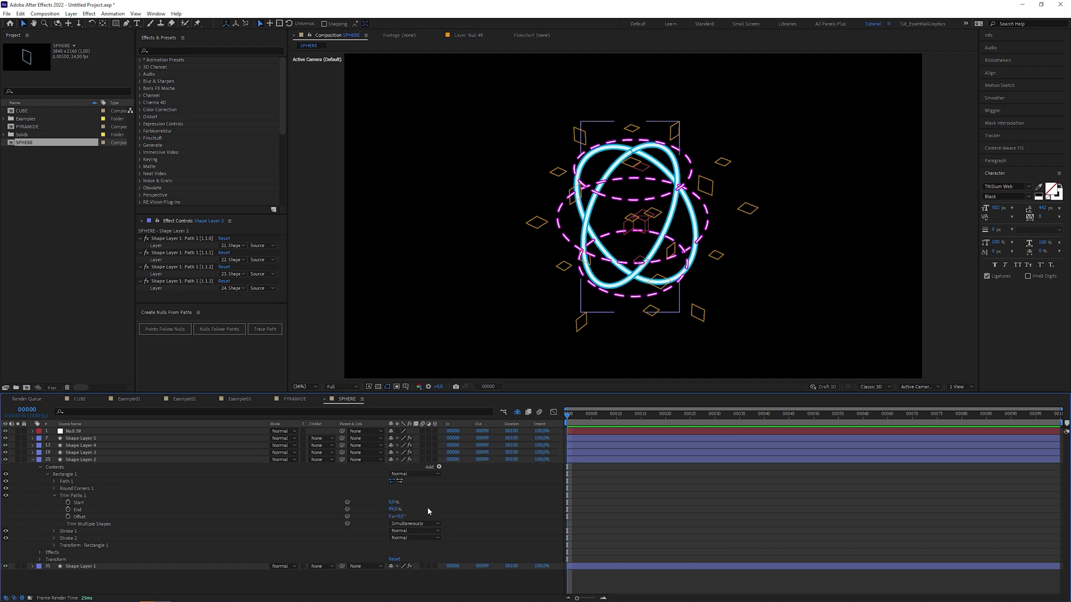
Step: Taper the ends of Shape Layer 2's strokes: Stroke 2 to 78%, Stroke 1 to 61%
{"action": "left_click", "coordinate": [54, 538]}
{"action": "scroll", "coordinate": [150, 558], "scroll_direction": "down", "scroll_amount": 2}
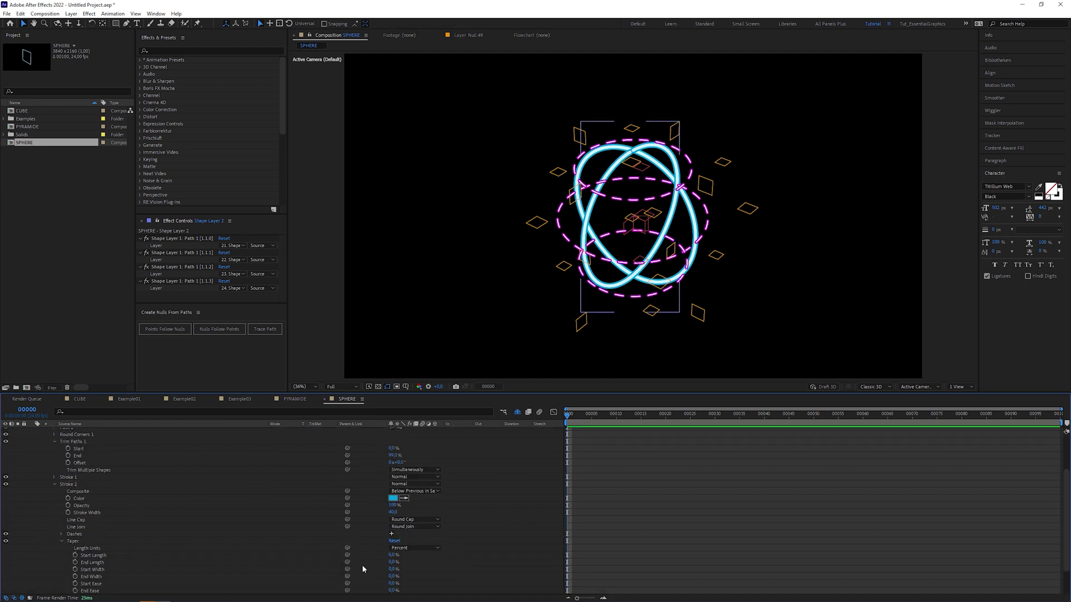
{"action": "left_click_drag", "start_coordinate": [394, 563], "coordinate": [438, 561]}
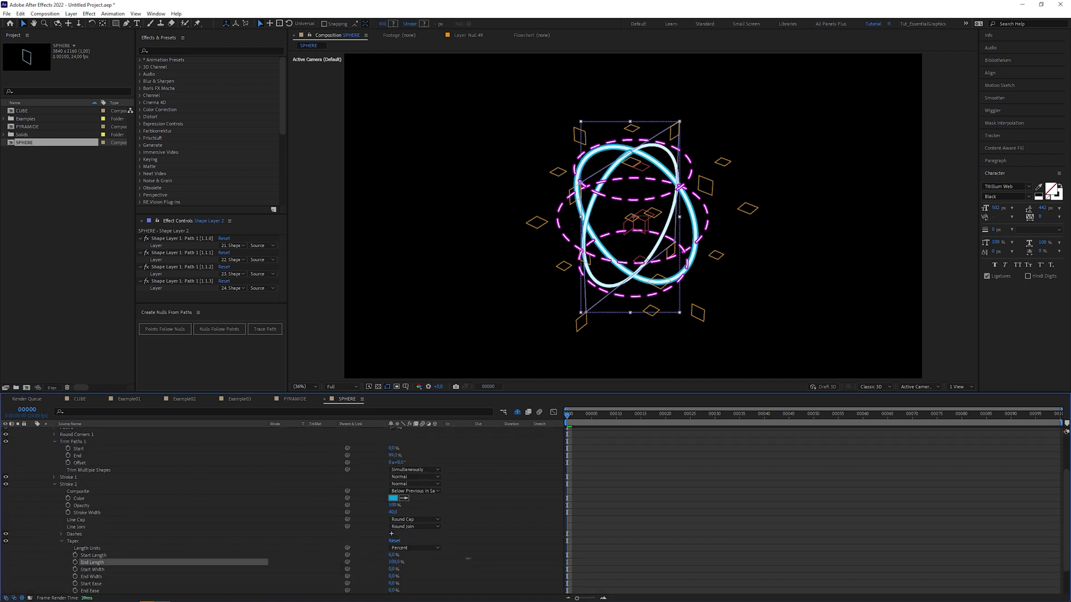
{"action": "left_click", "coordinate": [55, 477]}
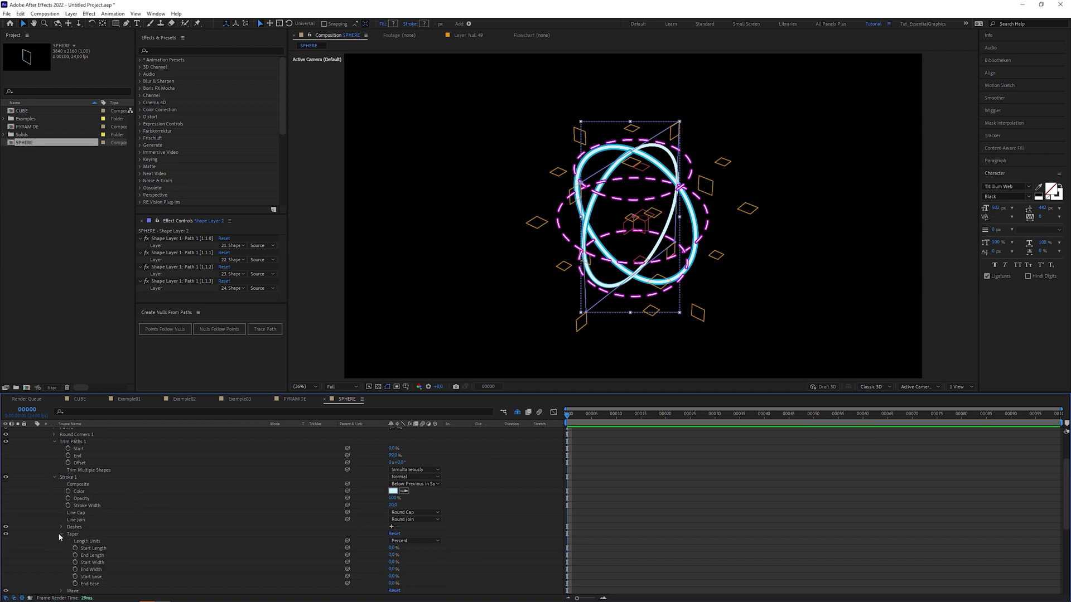
{"action": "left_click_drag", "start_coordinate": [390, 556], "coordinate": [418, 555]}
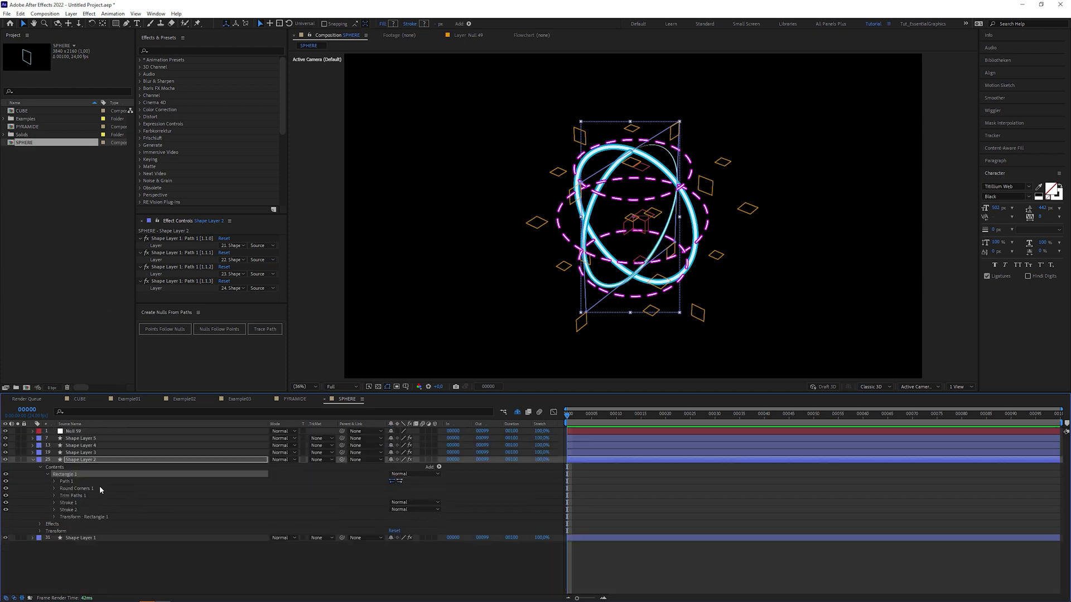
Step: Replace Shape Layer 1's old strokes with the tapered strokes and trim
{"action": "left_click", "coordinate": [73, 495]}
{"action": "left_click", "coordinate": [73, 511], "text": "shift"}
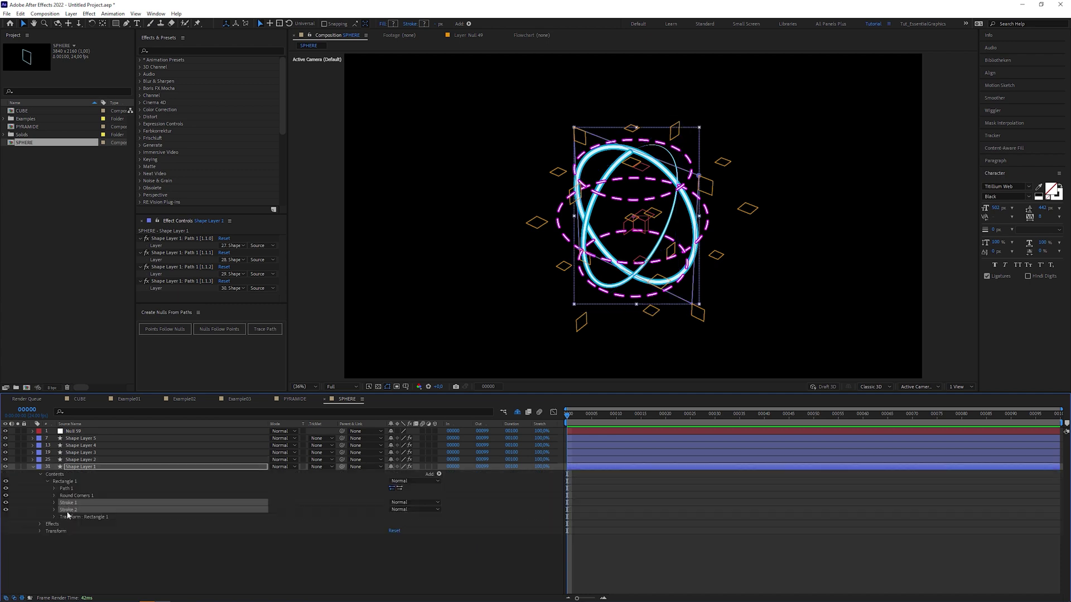
{"action": "key", "text": "Delete"}
{"action": "left_click", "coordinate": [71, 483]}
{"action": "key", "text": "ctrl+v"}
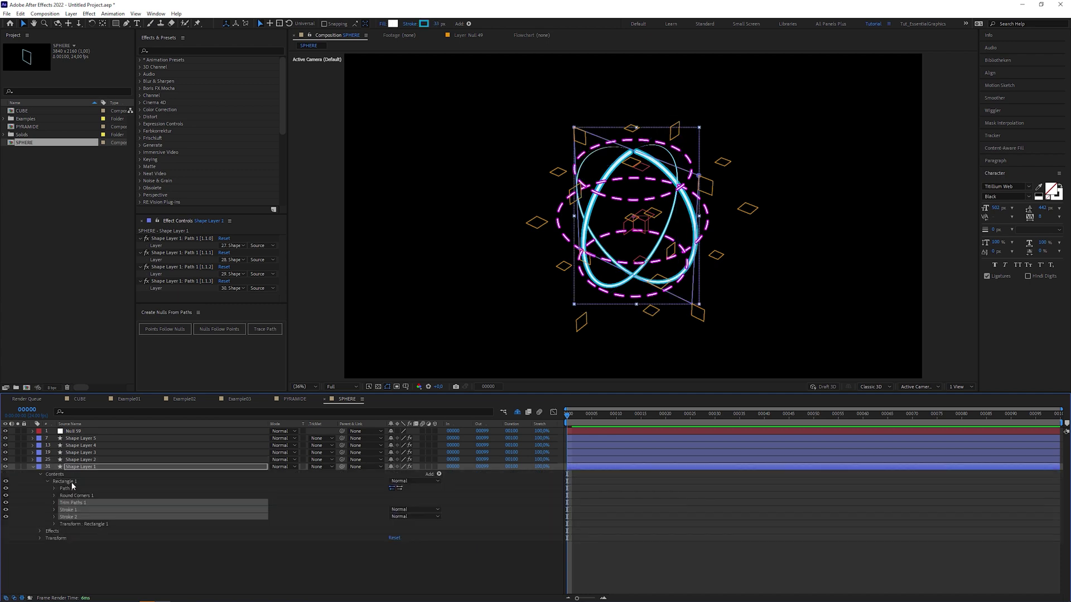
{"action": "mouse_move", "coordinate": [636, 223]}
{"action": "left_mouse_down"}
{"action": "mouse_move", "coordinate": [597, 240]}
{"action": "mouse_move", "coordinate": [633, 217]}
{"action": "left_mouse_up"}
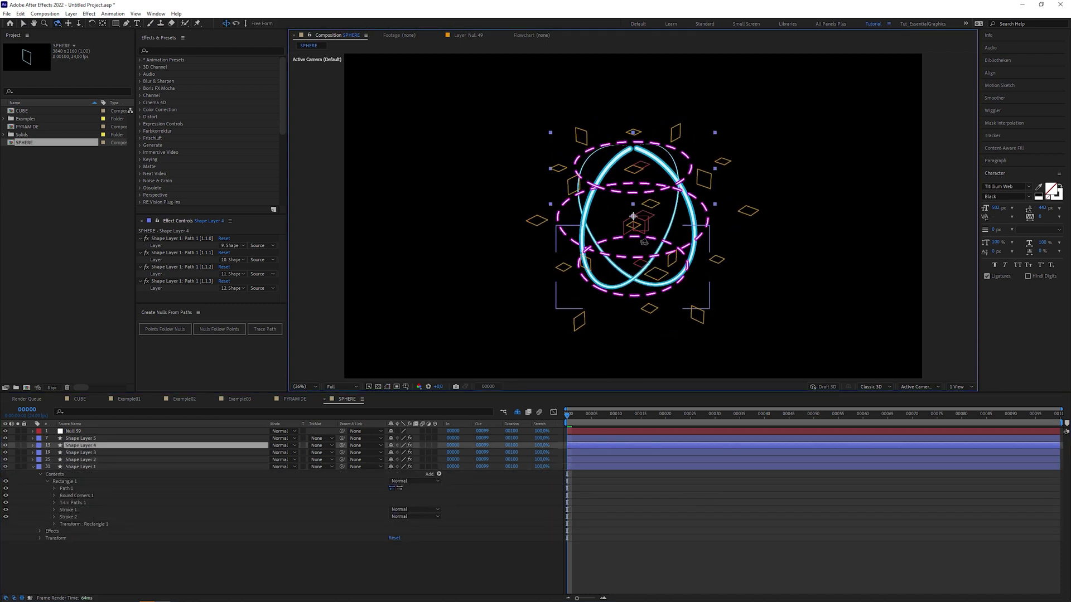
Step: Move Shape Layers 2 and 1 directly under Null 59 in the layer stack
{"action": "left_click", "coordinate": [92, 459]}
{"action": "left_click", "coordinate": [108, 466], "text": "shift"}
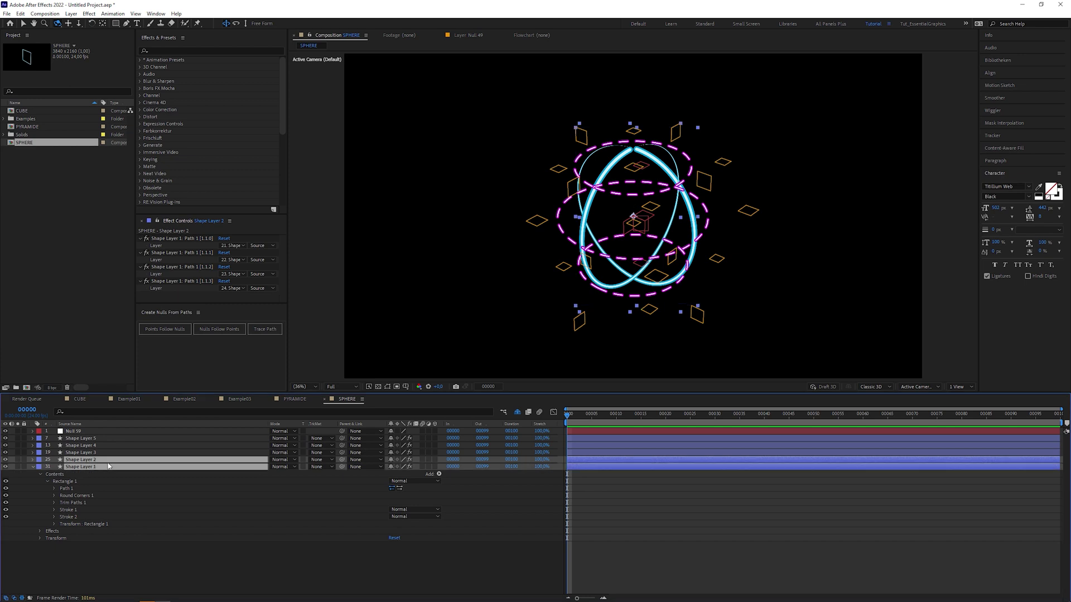
{"action": "left_click_drag", "start_coordinate": [124, 450], "coordinate": [127, 436]}
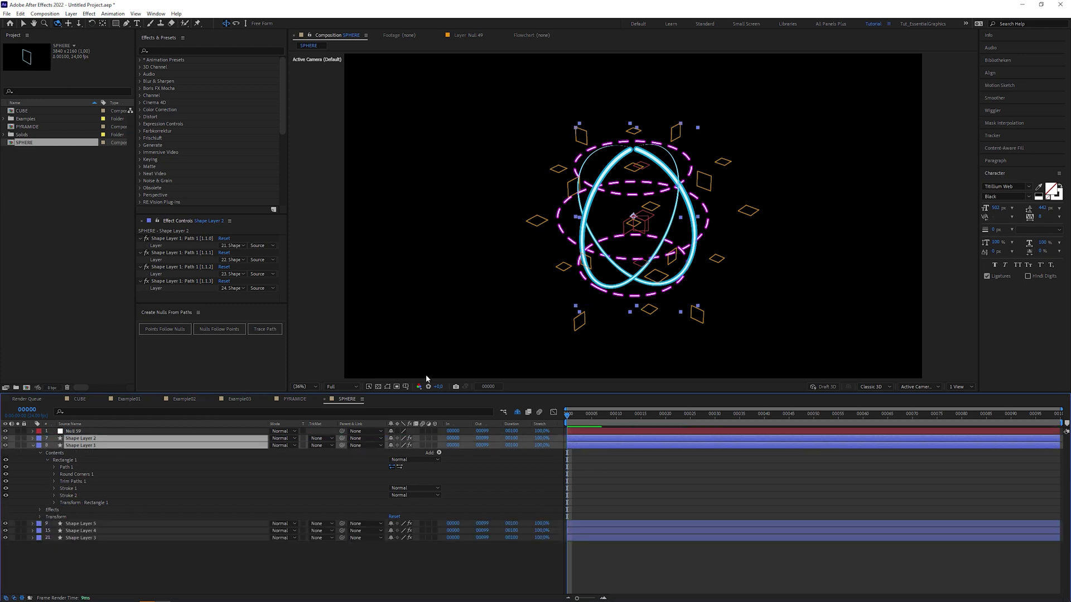
{"action": "mouse_move", "coordinate": [637, 207]}
{"action": "left_mouse_down"}
{"action": "mouse_move", "coordinate": [650, 226]}
{"action": "mouse_move", "coordinate": [628, 205]}
{"action": "mouse_move", "coordinate": [639, 222]}
{"action": "mouse_move", "coordinate": [622, 220]}
{"action": "left_mouse_up"}
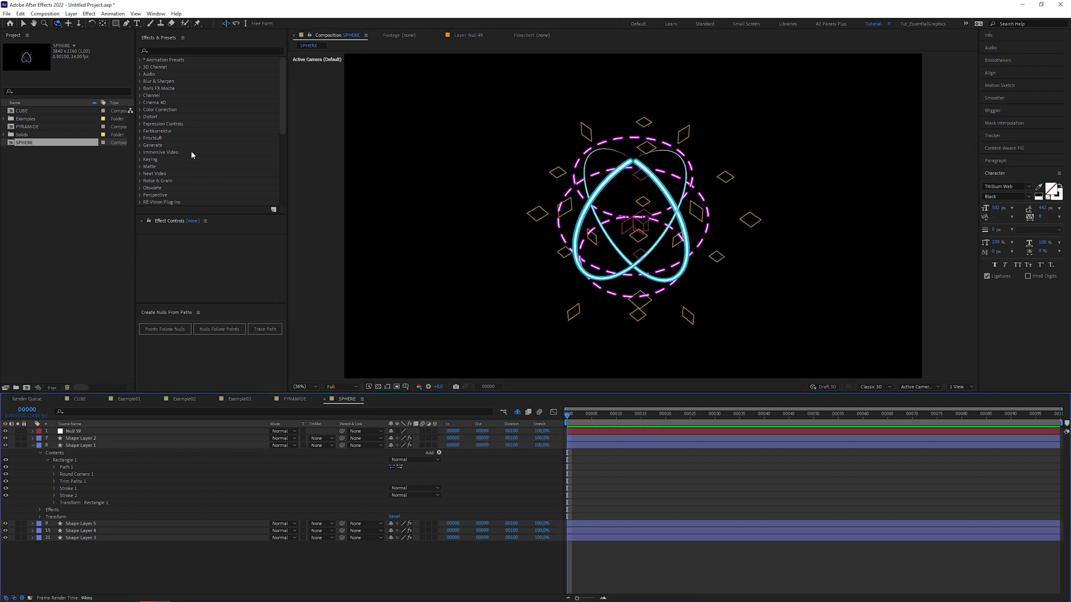
Step: In PYRAMIDE, make Shape Layer 2's base outline stroke red
{"action": "double_click", "coordinate": [27, 127]}
{"action": "left_click", "coordinate": [78, 516]}
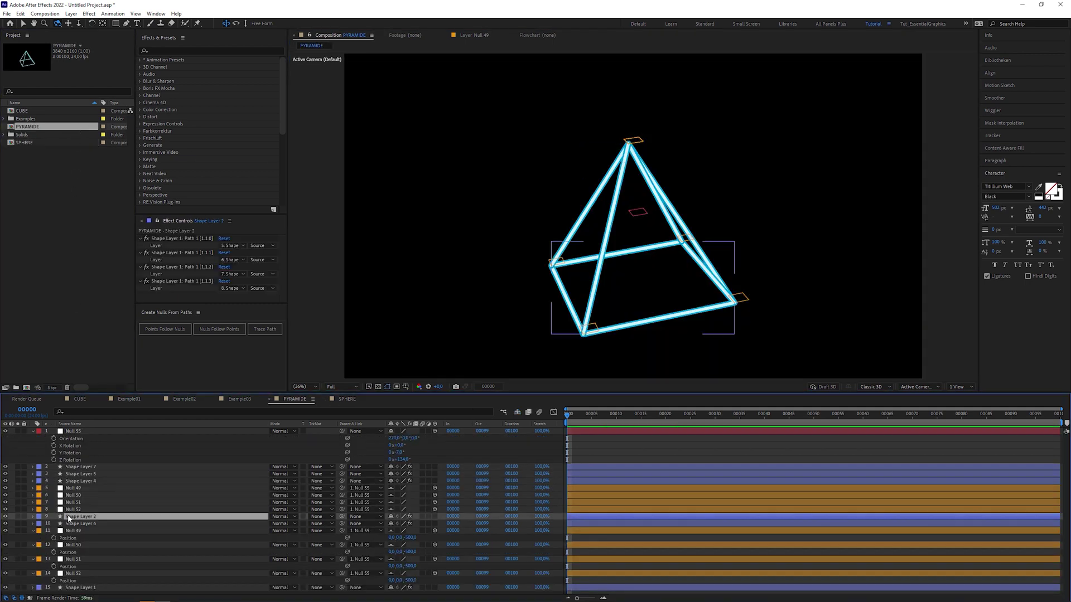
{"action": "left_click", "coordinate": [32, 516]}
{"action": "left_click", "coordinate": [55, 553]}
{"action": "scroll", "coordinate": [316, 558], "scroll_direction": "down", "scroll_amount": 1}
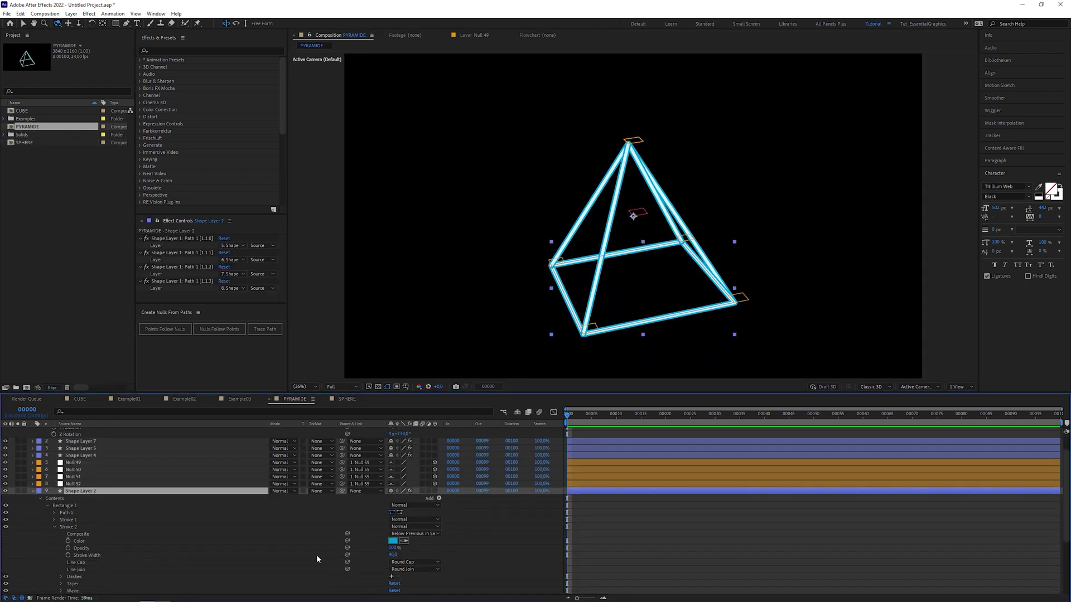
{"action": "left_click", "coordinate": [393, 541]}
{"action": "left_click_drag", "start_coordinate": [265, 239], "coordinate": [265, 296]}
{"action": "left_click", "coordinate": [338, 195]}
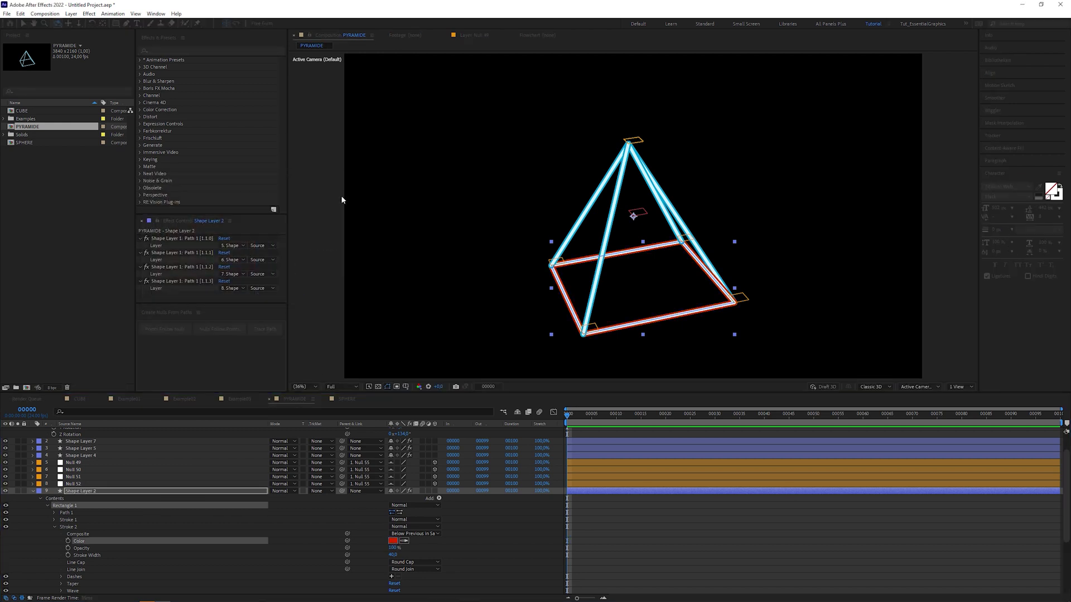
Step: Repeat the base outline with a Repeater at Position X 0, Y 120, then rotate the pyramid around Z
{"action": "left_click", "coordinate": [439, 498]}
{"action": "left_click", "coordinate": [478, 462]}
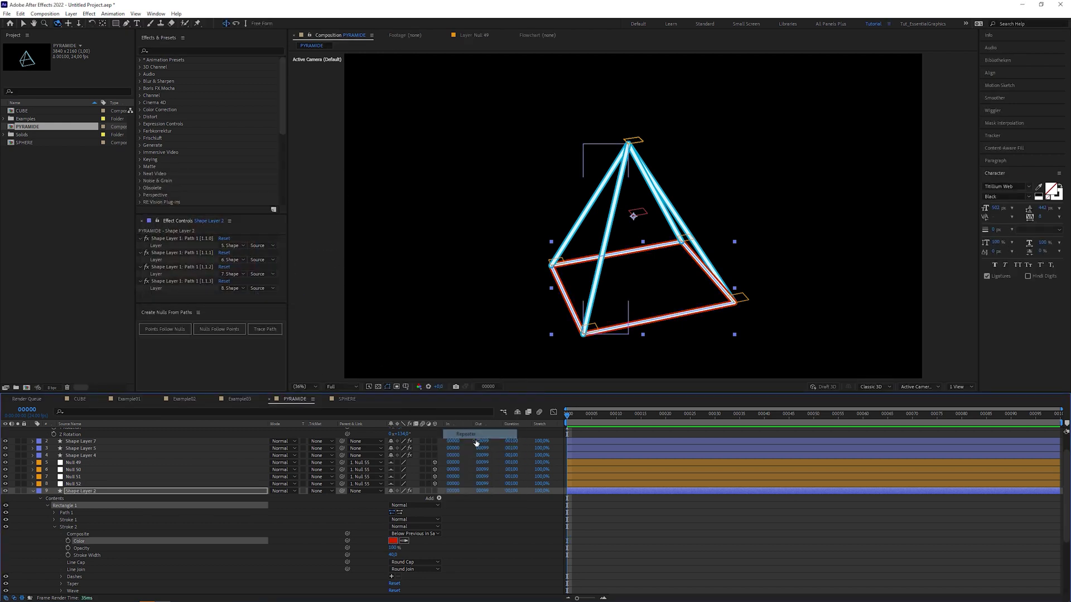
{"action": "left_click", "coordinate": [54, 591]}
{"action": "scroll", "coordinate": [152, 559], "scroll_direction": "down", "scroll_amount": 3}
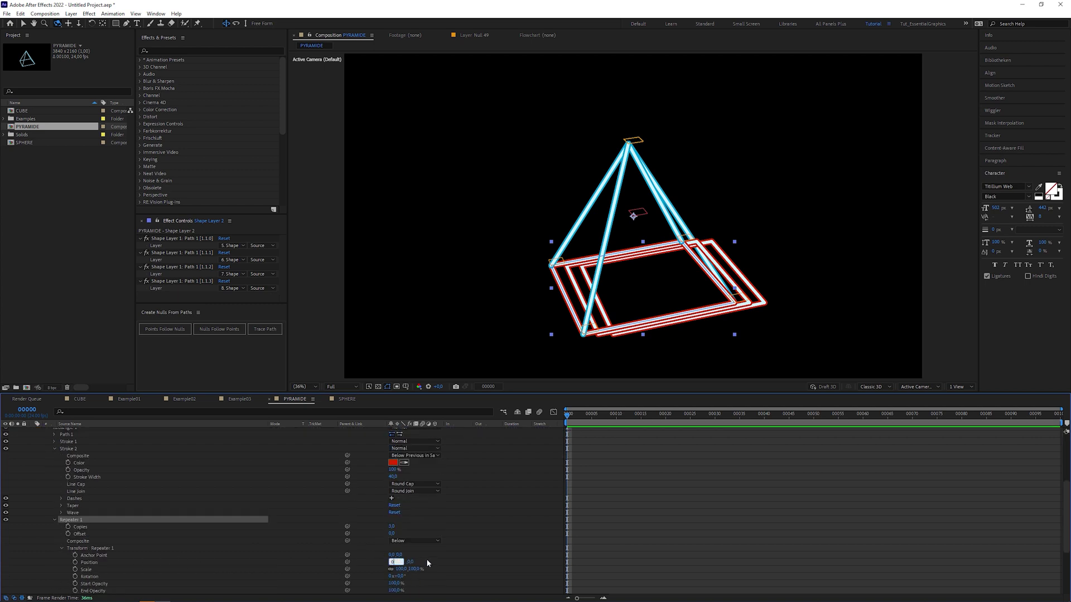
{"action": "left_click", "coordinate": [427, 561]}
{"action": "mouse_move", "coordinate": [400, 562]}
{"action": "left_mouse_down"}
{"action": "mouse_move", "coordinate": [465, 559]}
{"action": "mouse_move", "coordinate": [408, 570]}
{"action": "left_mouse_up"}
{"action": "scroll", "coordinate": [536, 465], "scroll_direction": "up", "scroll_amount": 5}
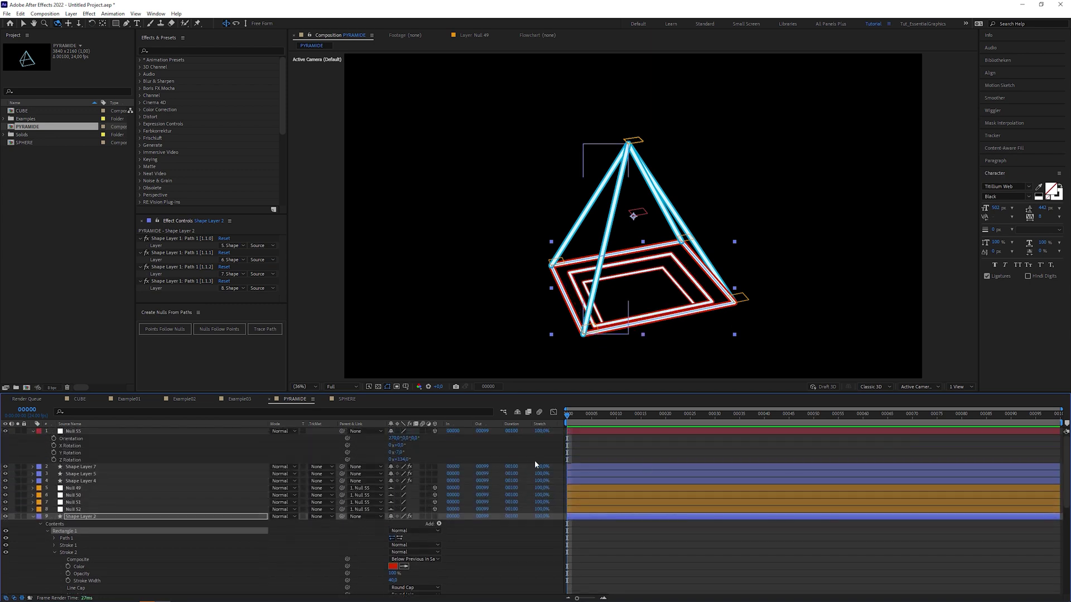
{"action": "mouse_move", "coordinate": [399, 459]}
{"action": "left_mouse_down"}
{"action": "mouse_move", "coordinate": [359, 457]}
{"action": "mouse_move", "coordinate": [383, 460]}
{"action": "left_mouse_up"}
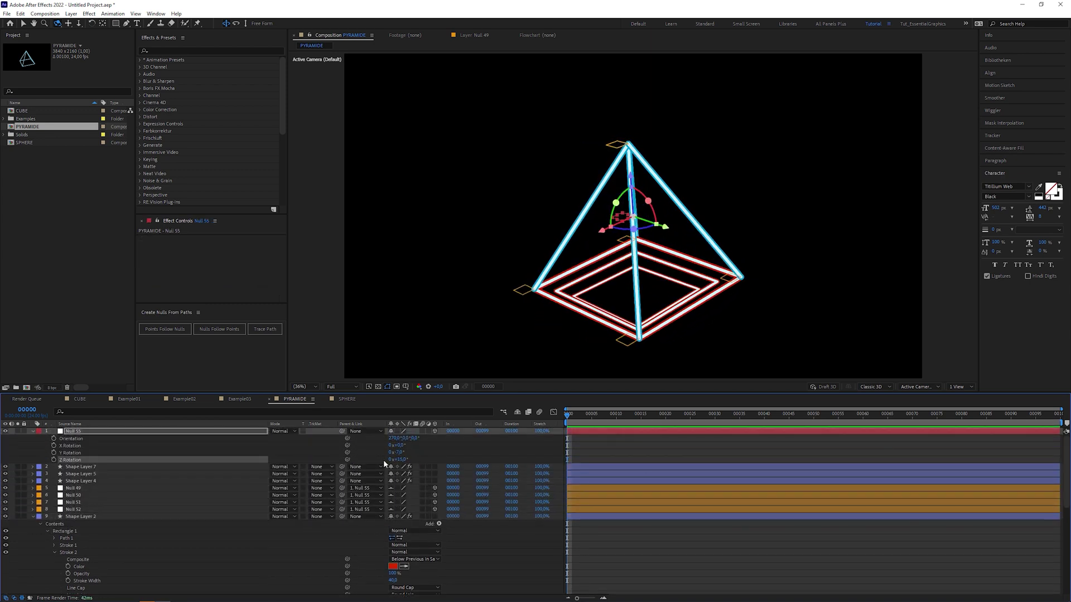
Step: In CUBE, colour the diagonal line's Stroke 2 yellow
{"action": "double_click", "coordinate": [54, 110]}
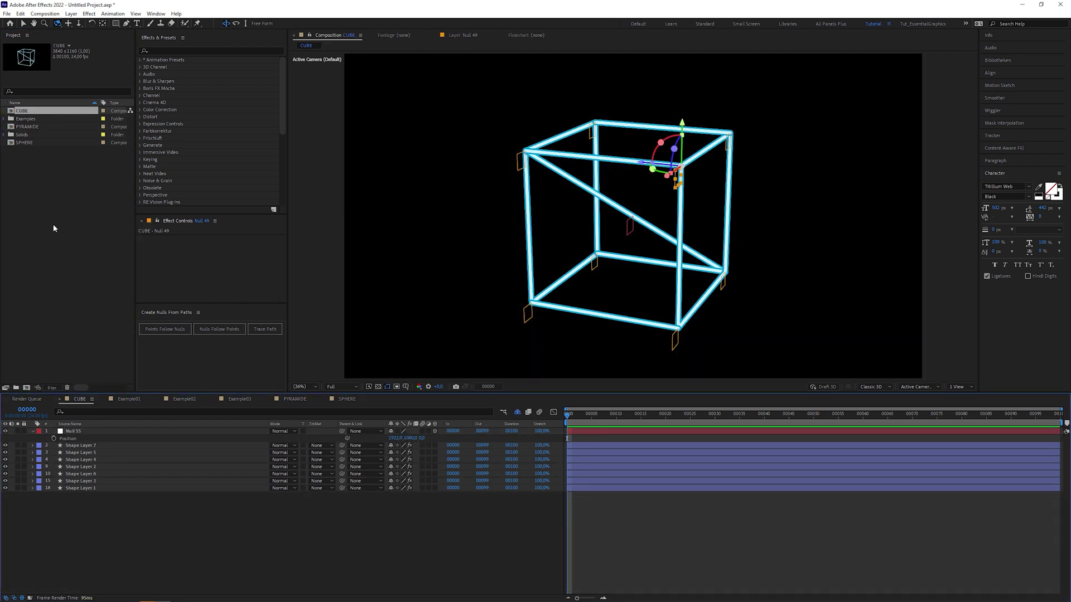
{"action": "left_click", "coordinate": [81, 481]}
{"action": "left_click", "coordinate": [32, 481]}
{"action": "left_click", "coordinate": [393, 531]}
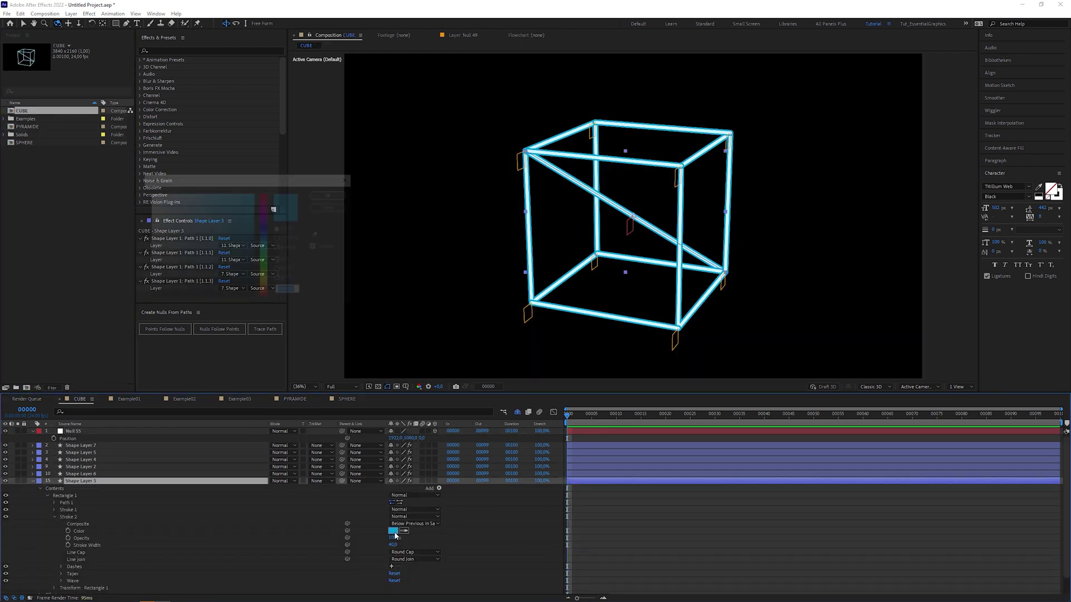
{"action": "left_click_drag", "start_coordinate": [265, 265], "coordinate": [266, 281]}
{"action": "left_click", "coordinate": [334, 197]}
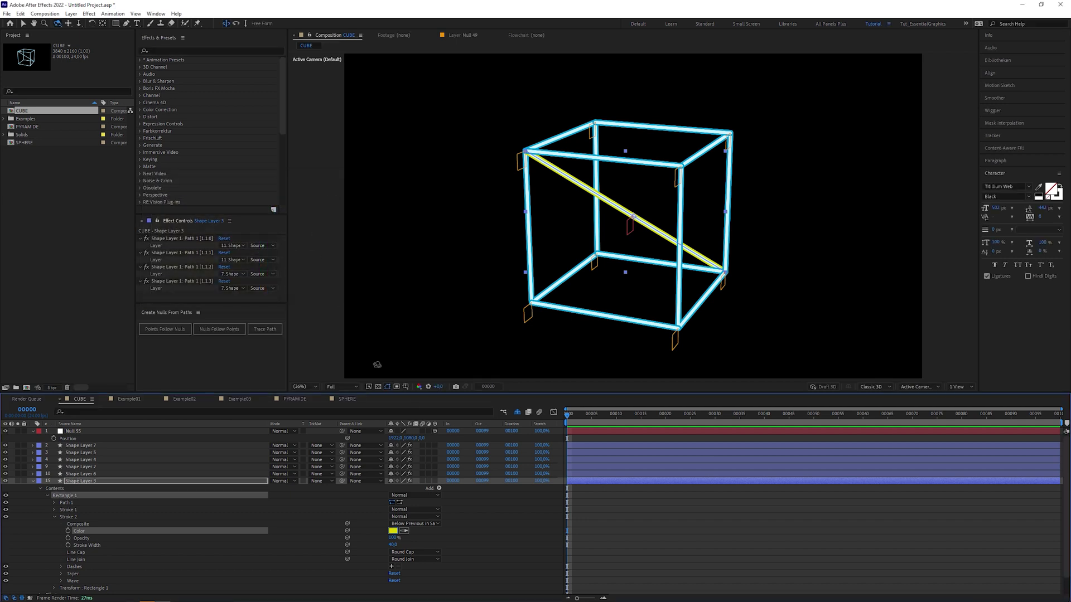
Step: Trim the diagonal line to Start 60% and End 90%
{"action": "left_click", "coordinate": [439, 488]}
{"action": "left_click", "coordinate": [467, 442]}
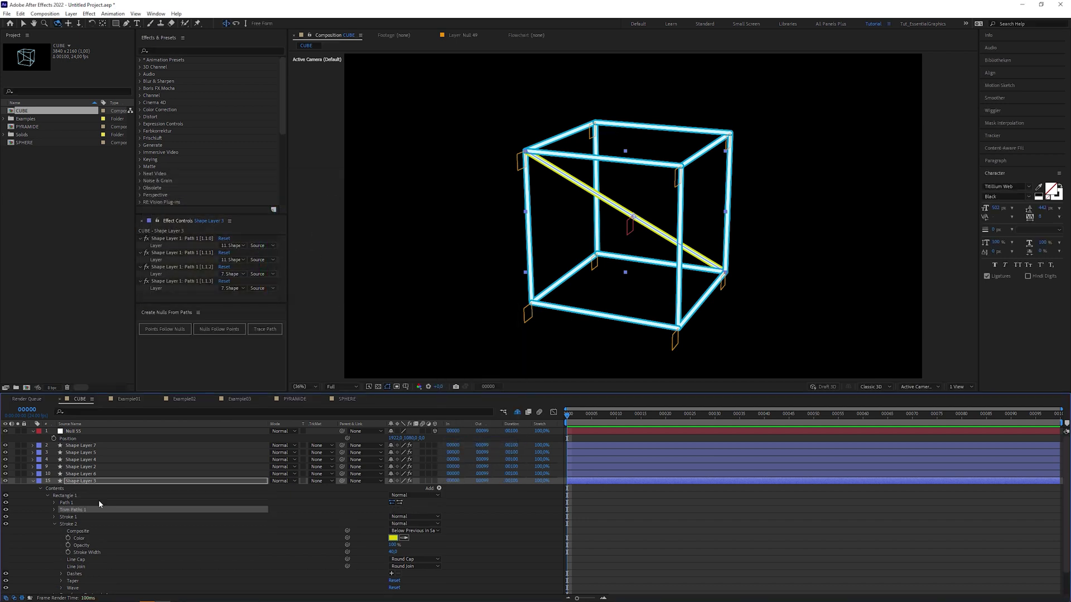
{"action": "left_click", "coordinate": [54, 523]}
{"action": "left_click", "coordinate": [54, 509]}
{"action": "type", "text": "60"}
{"action": "left_click", "coordinate": [417, 517]}
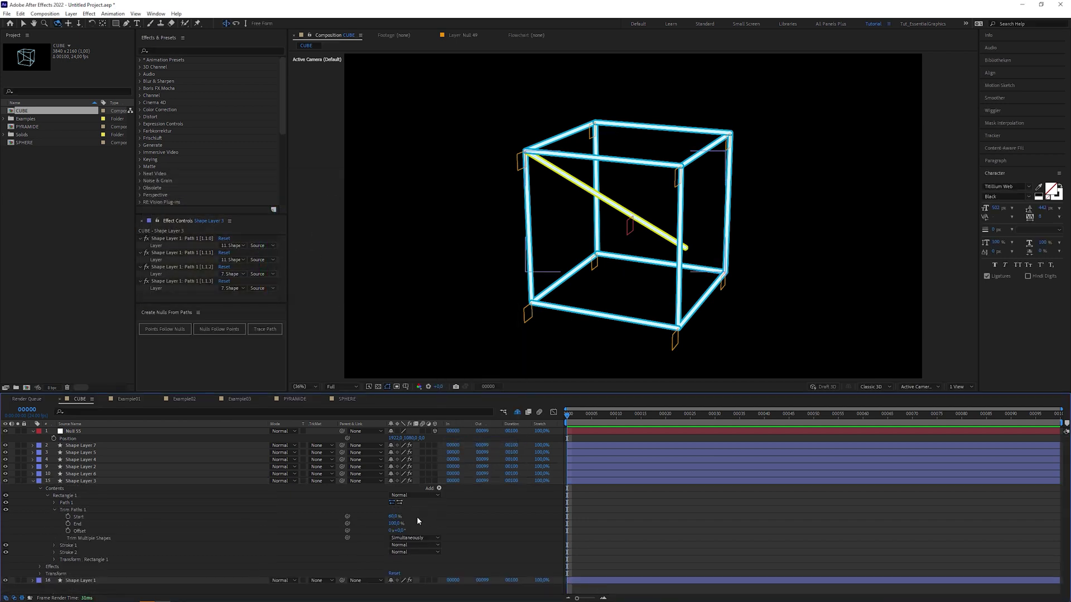
{"action": "type", "text": "90"}
{"action": "key", "text": "Return"}
Step: Add Wiggle Paths to the diagonal line with size 106
{"action": "left_click", "coordinate": [439, 488]}
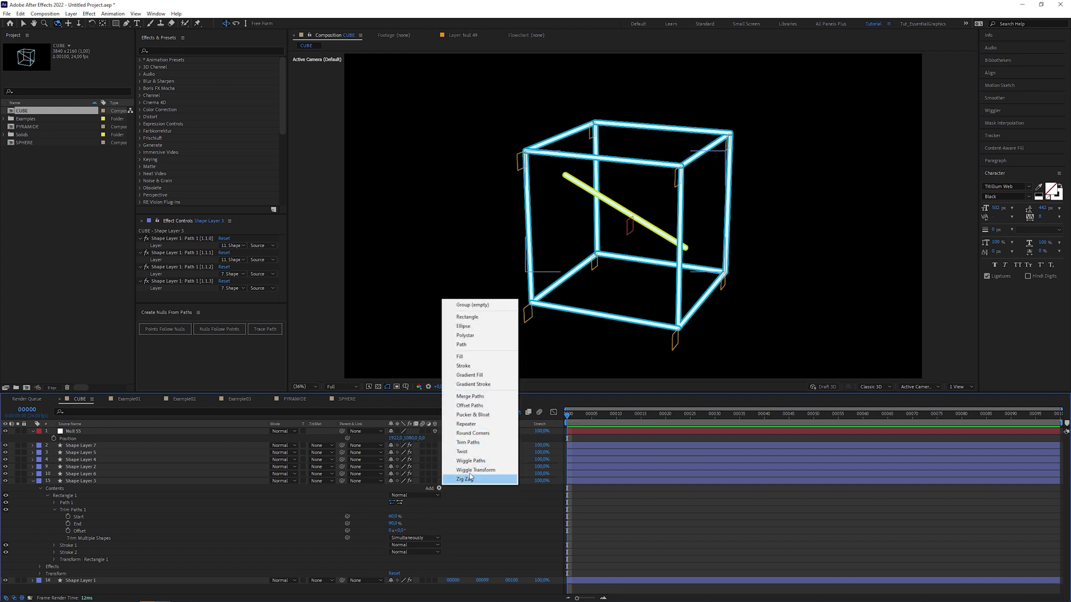
{"action": "left_click", "coordinate": [471, 461]}
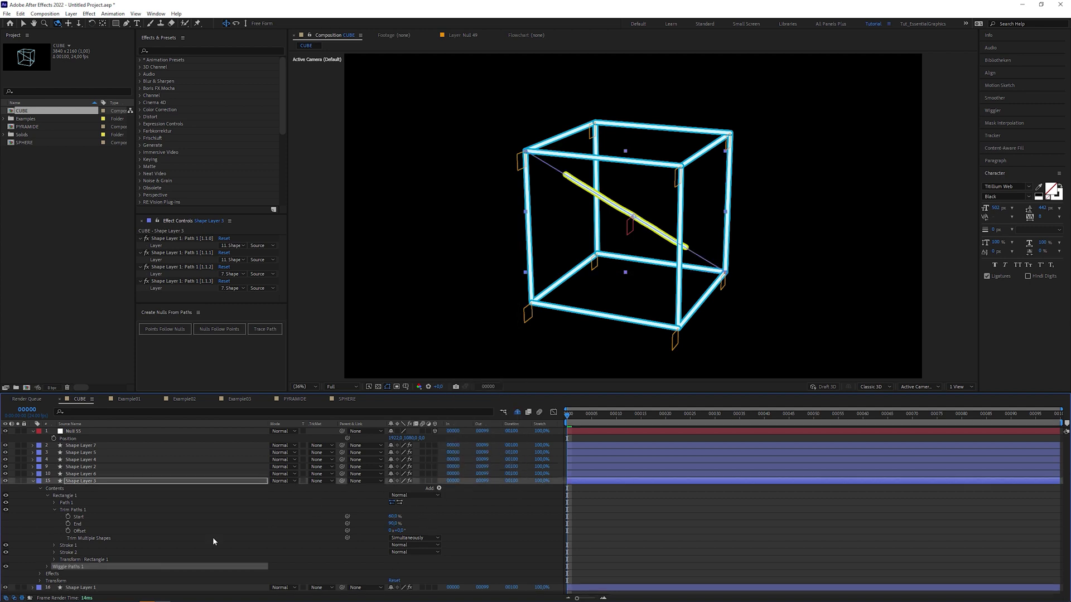
{"action": "left_click", "coordinate": [47, 567]}
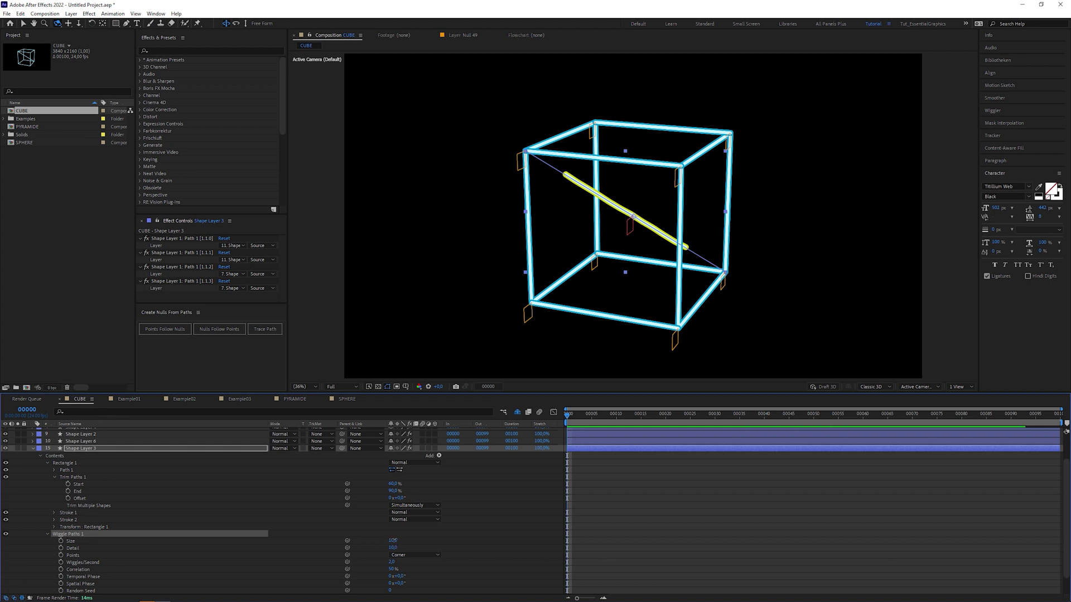
{"action": "mouse_move", "coordinate": [393, 541]}
{"action": "left_mouse_down"}
{"action": "mouse_move", "coordinate": [432, 536]}
{"action": "mouse_move", "coordinate": [403, 549]}
{"action": "left_mouse_up"}
{"action": "left_click_drag", "start_coordinate": [1066, 502], "coordinate": [1067, 477]}
Step: Rotate Null 55 to 34° on Y at the last frame, 99
{"action": "left_click", "coordinate": [140, 431]}
{"action": "key", "text": "r"}
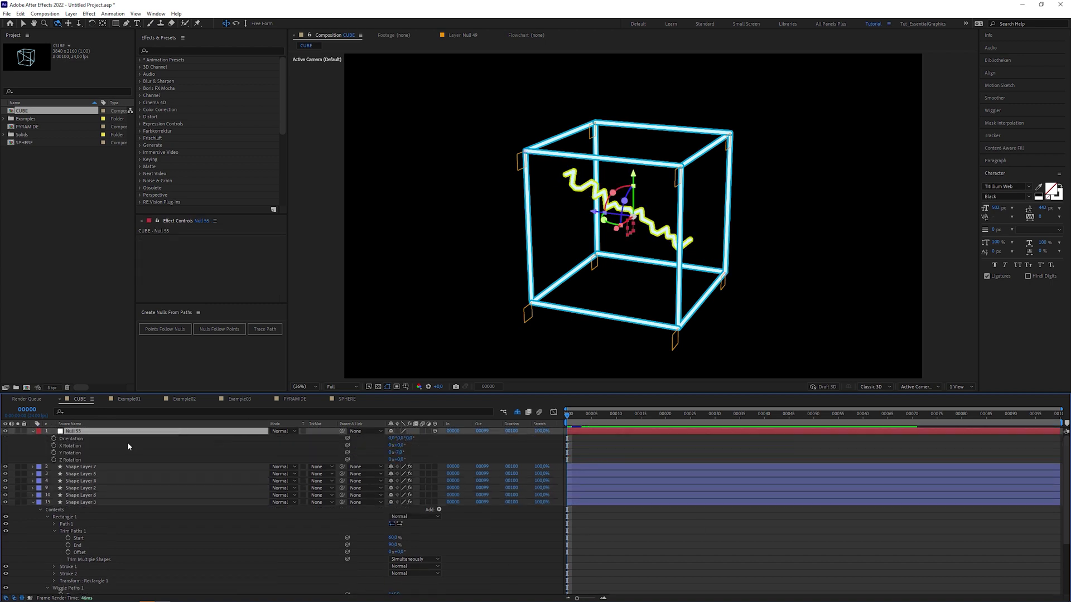
{"action": "left_click", "coordinate": [155, 450]}
{"action": "left_click_drag", "start_coordinate": [1069, 426], "coordinate": [1070, 426]}
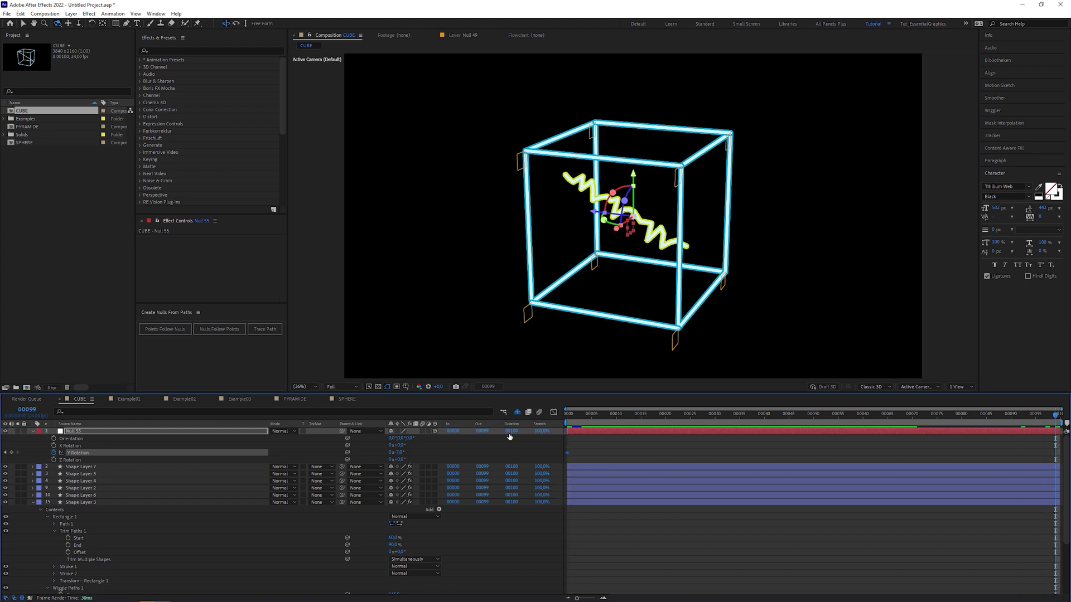
{"action": "left_click_drag", "start_coordinate": [401, 453], "coordinate": [418, 451]}
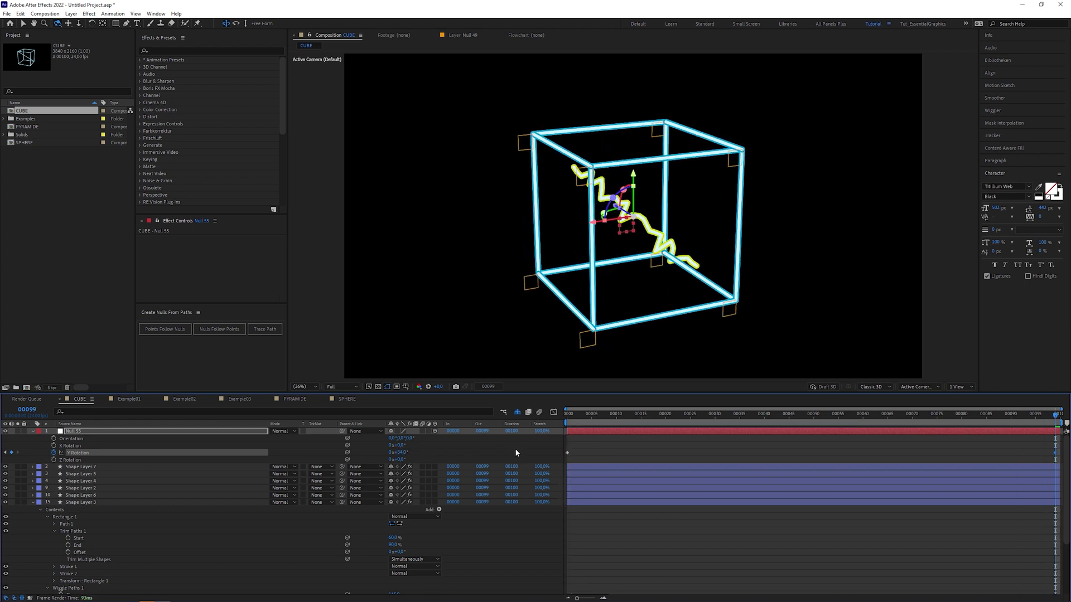
Step: Play a preview of the cube animation
{"action": "key", "text": "space"}
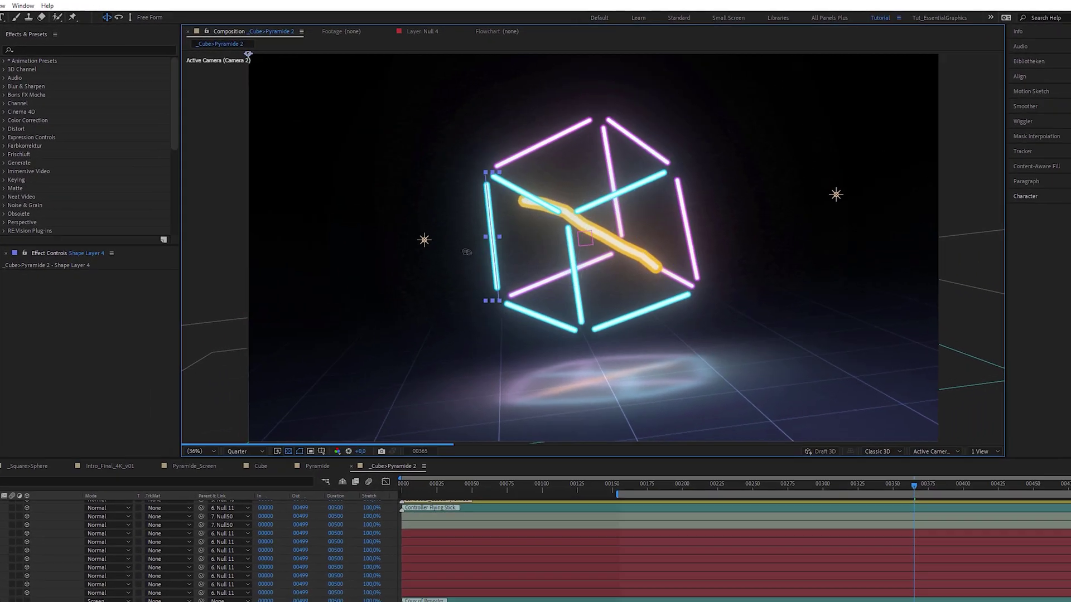
Step: Dolly the camera in closer to the neon cube
{"action": "key", "text": "2"}
{"action": "key", "text": "3"}
{"action": "left_click_drag", "start_coordinate": [596, 273], "coordinate": [562, 299]}
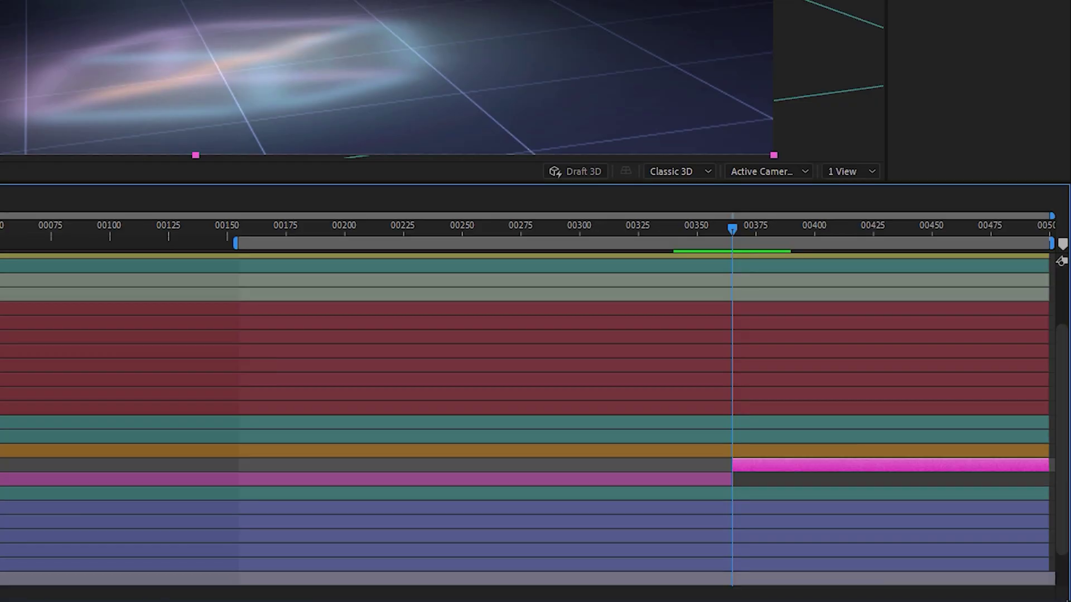
{"action": "key", "text": "ctrl+shift+d"}
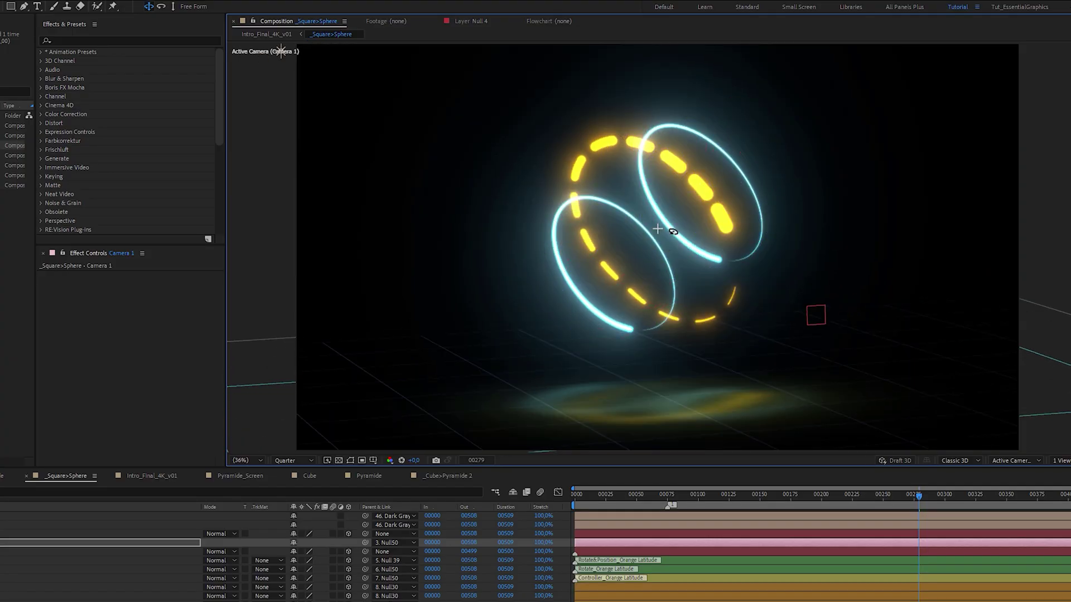
Step: Switch Camera 1 to the 20mm lens preset and dolly it in until the rings fill the frame
{"action": "double_click", "coordinate": [132, 542]}
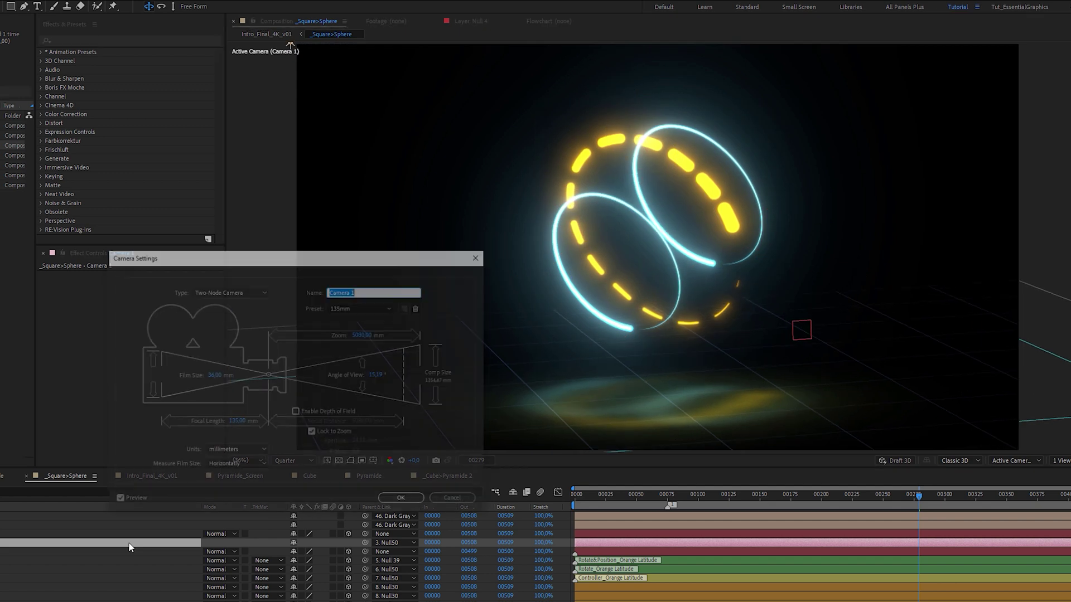
{"action": "left_click", "coordinate": [391, 307]}
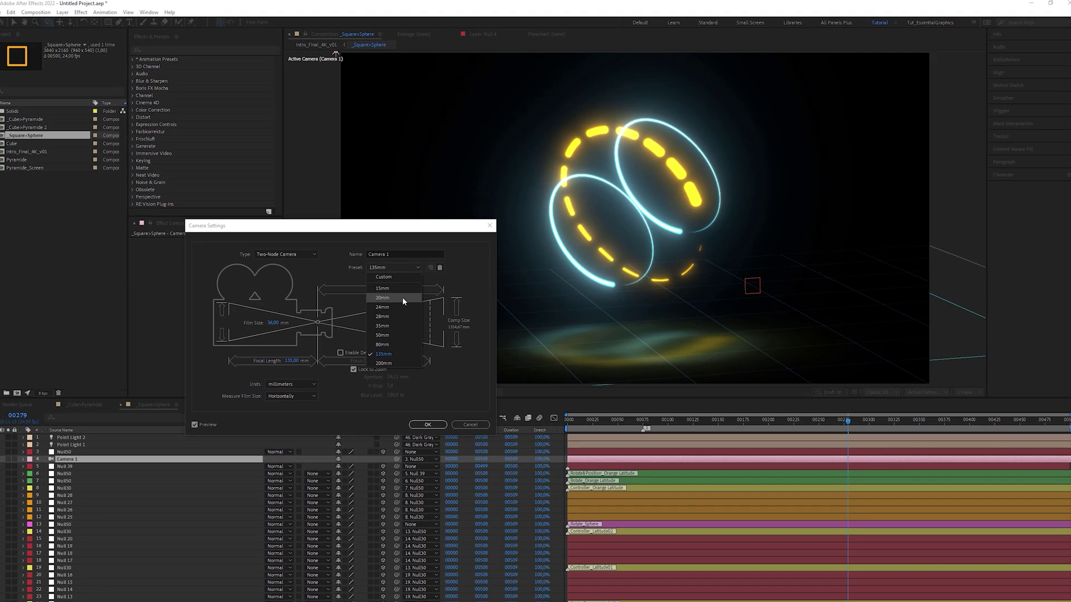
{"action": "left_click", "coordinate": [370, 345]}
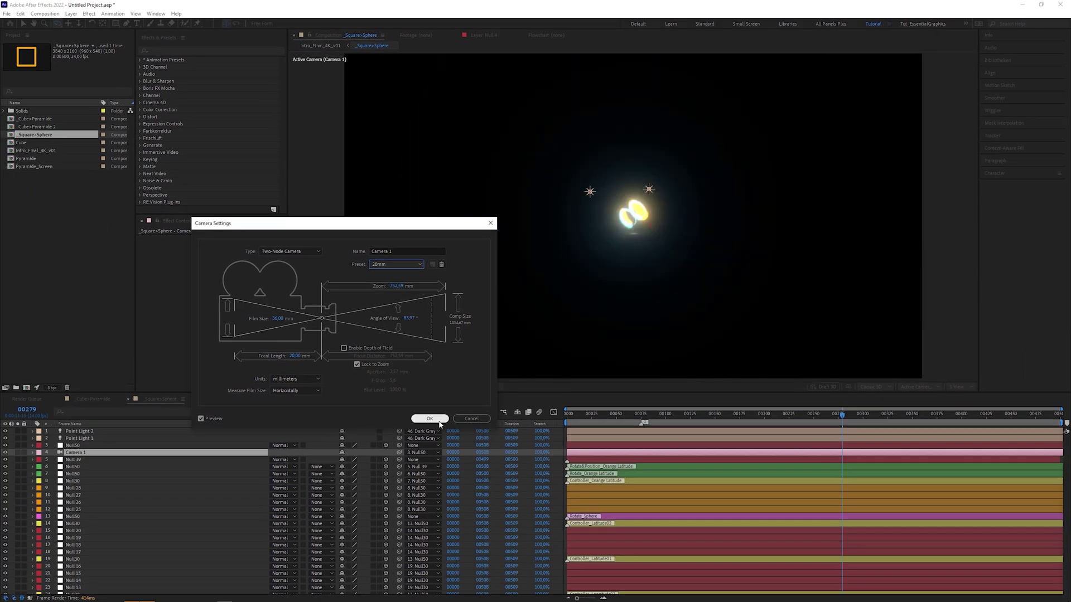
{"action": "left_click", "coordinate": [430, 419]}
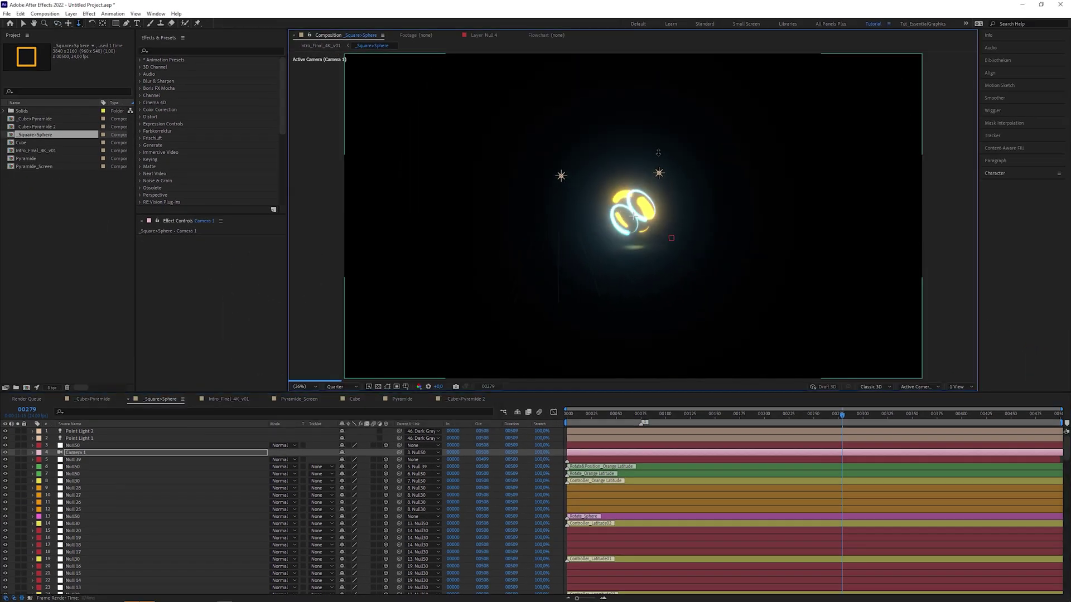
{"action": "left_click_drag", "start_coordinate": [659, 153], "coordinate": [669, 220]}
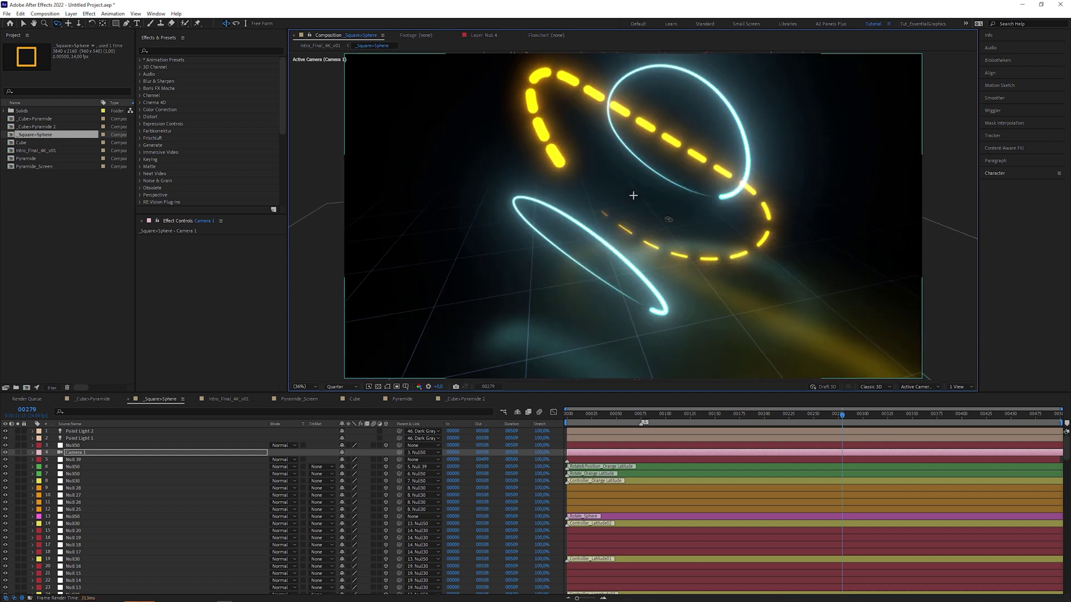